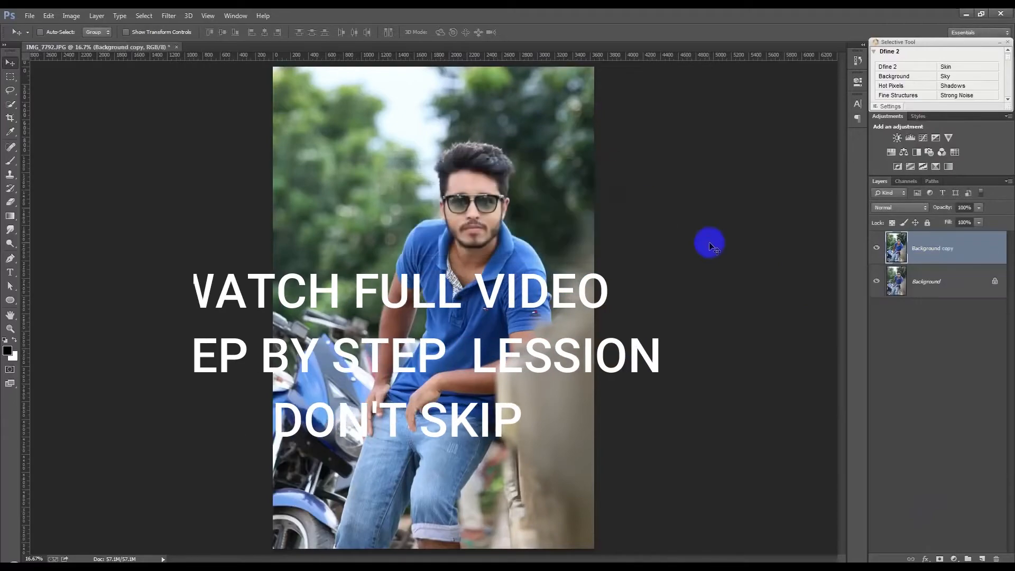
# Start a Pen tool path at the lowest fingertip of the hand beside the motorcycle and trace that finger's outer edge.
pyautogui.click(10, 258)
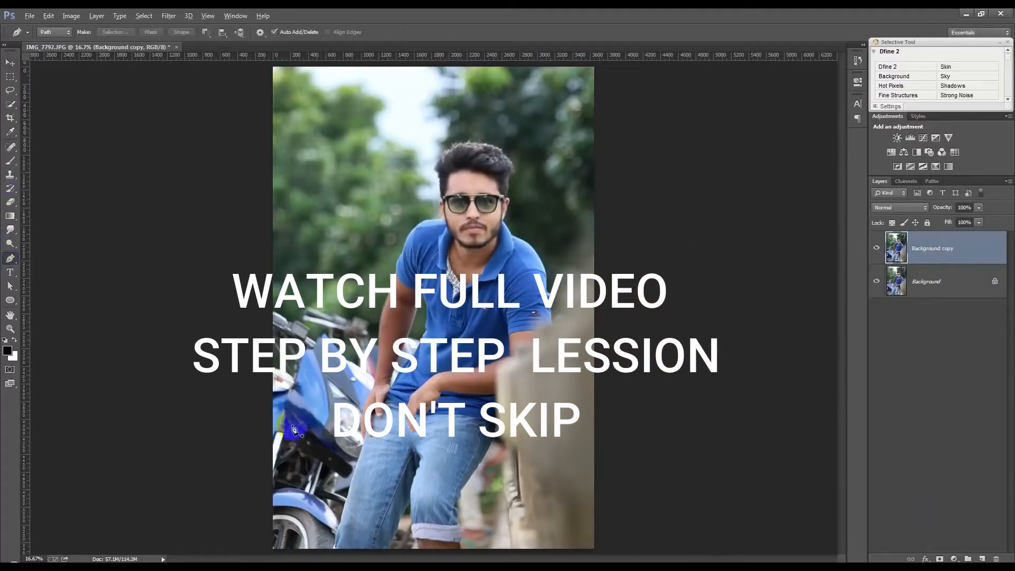
pyautogui.scroll(10, 386, 444)
pyautogui.scroll(5, 412, 479)
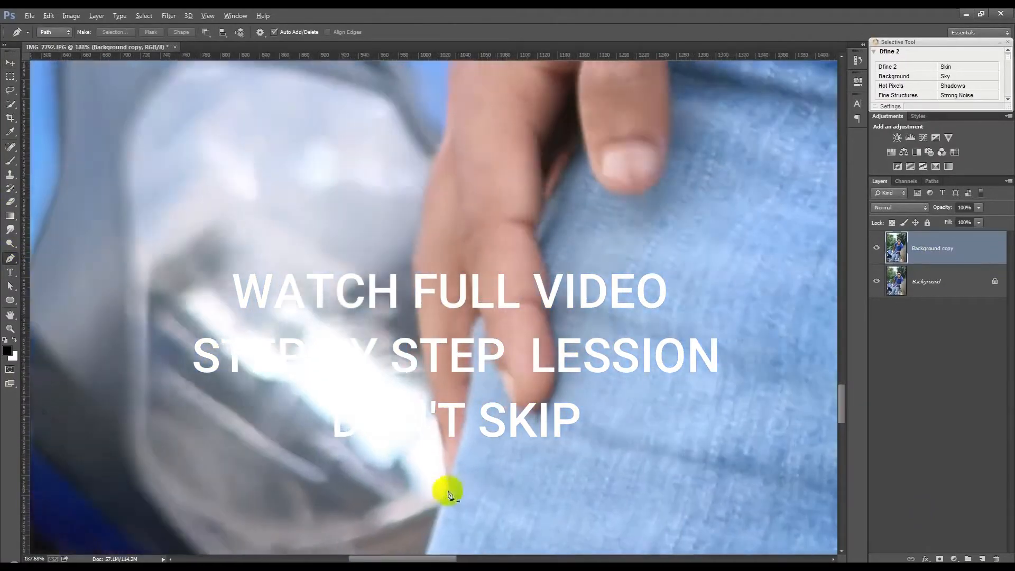
pyautogui.click(453, 482)
pyautogui.click(445, 458)
pyautogui.click(447, 436)
pyautogui.click(445, 413)
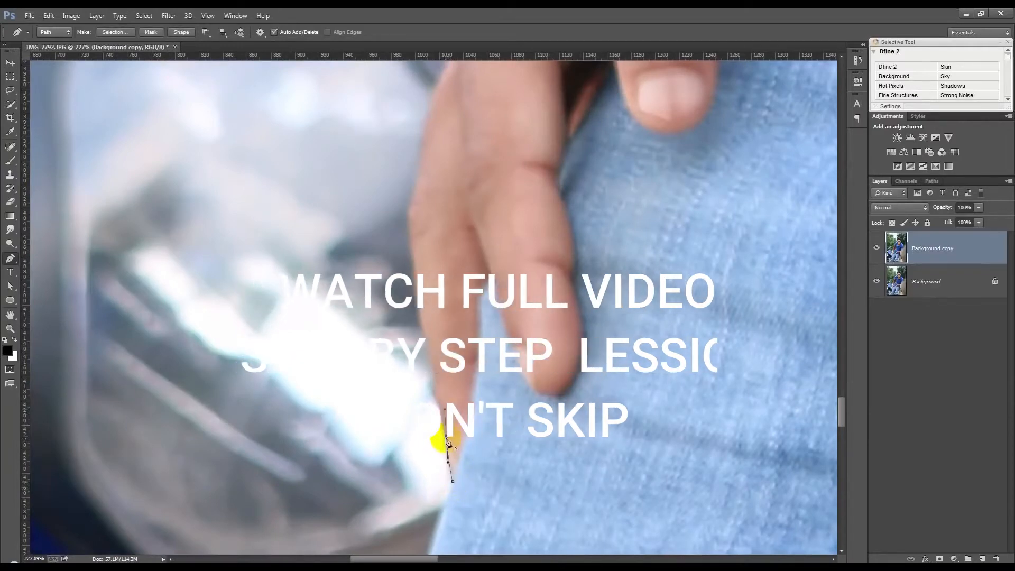
pyautogui.click(427, 338)
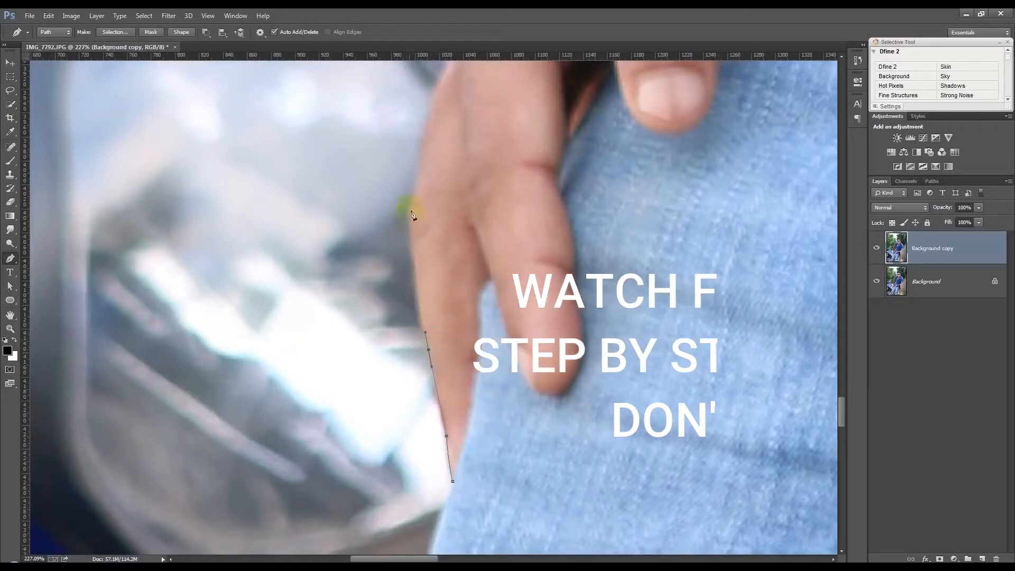
pyautogui.click(412, 194)
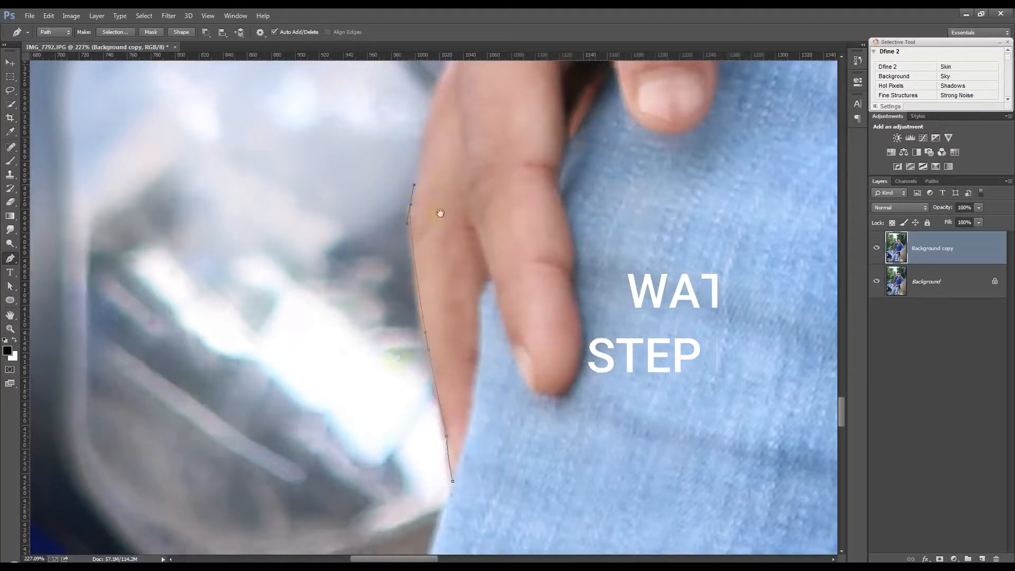
# Continue the path along the outer edge of the hand, over the knuckles to the wrist.
pyautogui.moveTo(444, 196); pyautogui.dragTo(370, 411)
pyautogui.moveTo(352, 351); pyautogui.dragTo(355, 336)
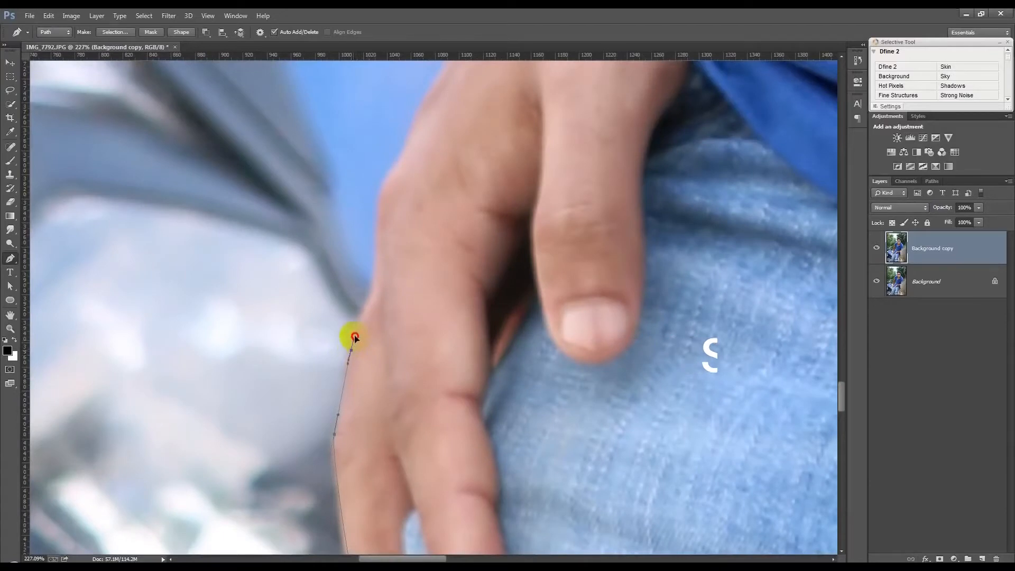
pyautogui.click(376, 265)
pyautogui.moveTo(384, 185); pyautogui.dragTo(389, 175)
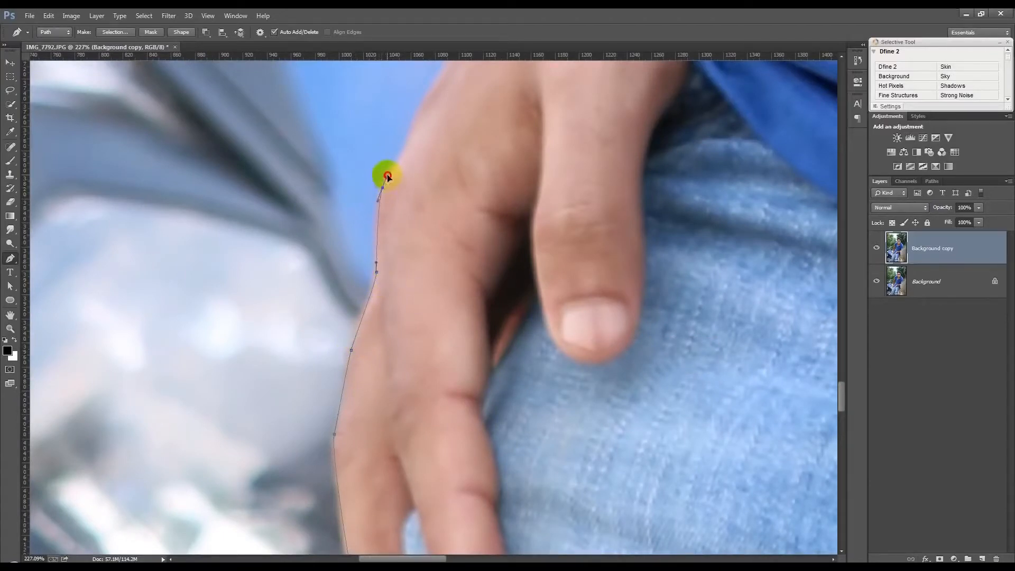
pyautogui.moveTo(413, 130); pyautogui.dragTo(329, 315)
pyautogui.moveTo(342, 233); pyautogui.dragTo(357, 210)
pyautogui.moveTo(395, 134); pyautogui.dragTo(403, 94)
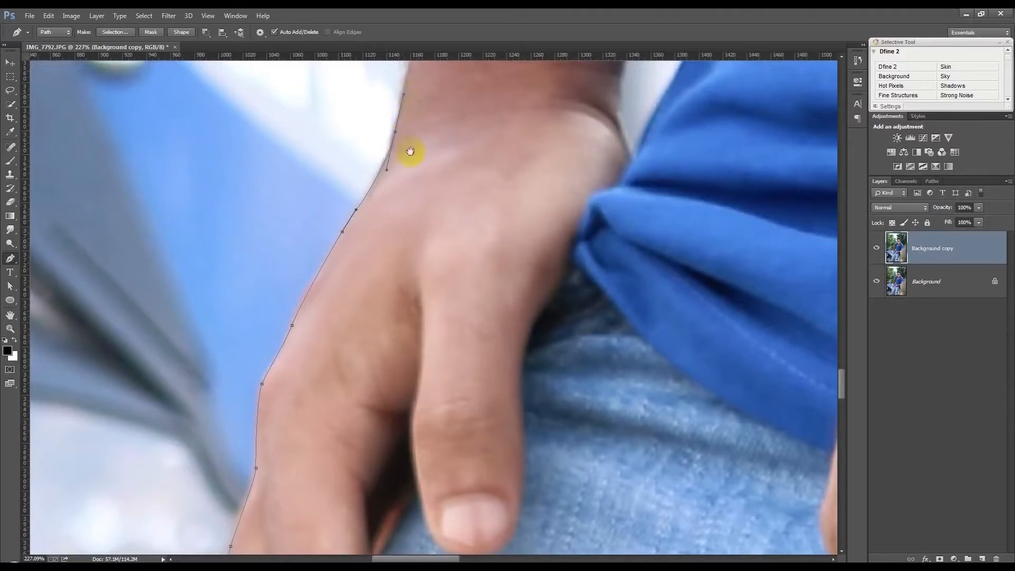
# Trace the outer edge of the arm from the wrist up to the corner of the shirt sleeve.
pyautogui.moveTo(411, 152); pyautogui.dragTo(324, 389)
pyautogui.click(336, 173)
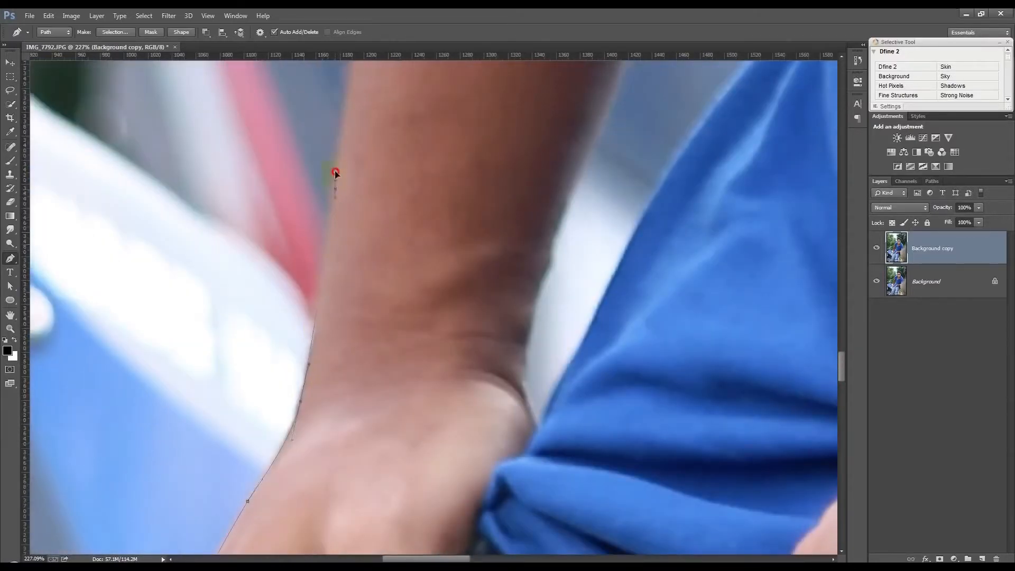
pyautogui.moveTo(341, 158); pyautogui.dragTo(340, 481)
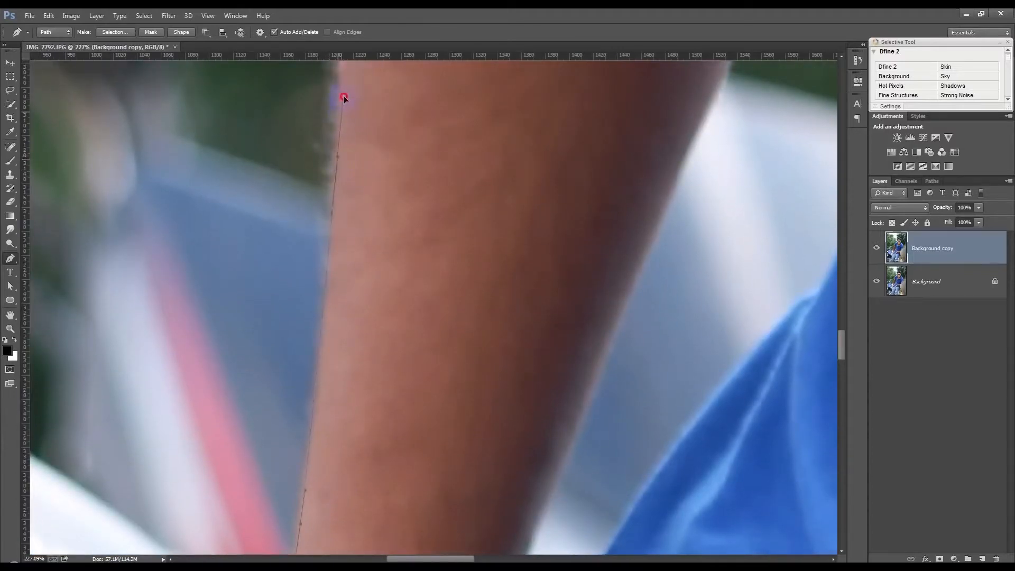
pyautogui.moveTo(364, 180); pyautogui.dragTo(376, 460)
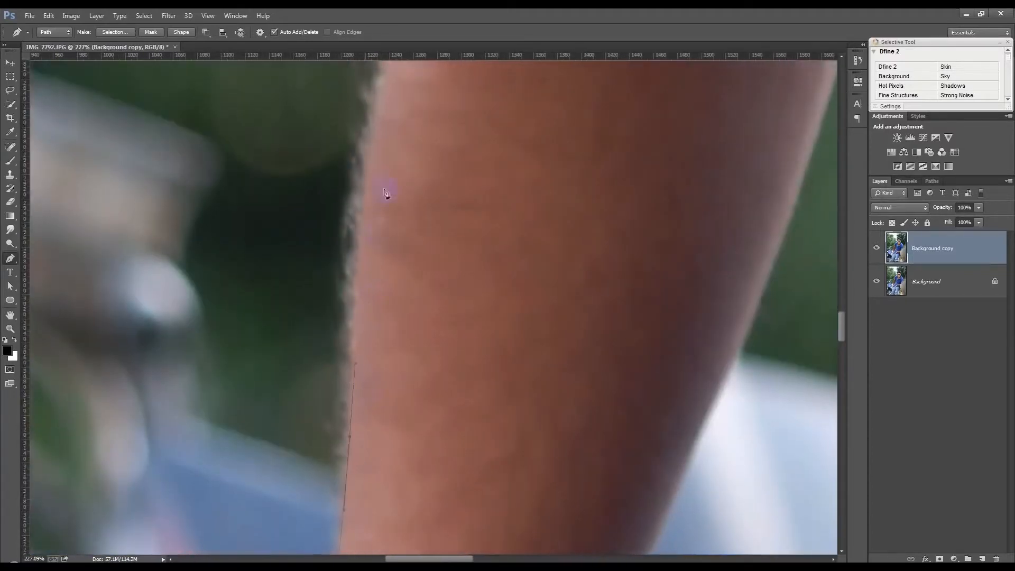
pyautogui.moveTo(389, 65); pyautogui.dragTo(399, 61)
pyautogui.moveTo(401, 230); pyautogui.dragTo(380, 371)
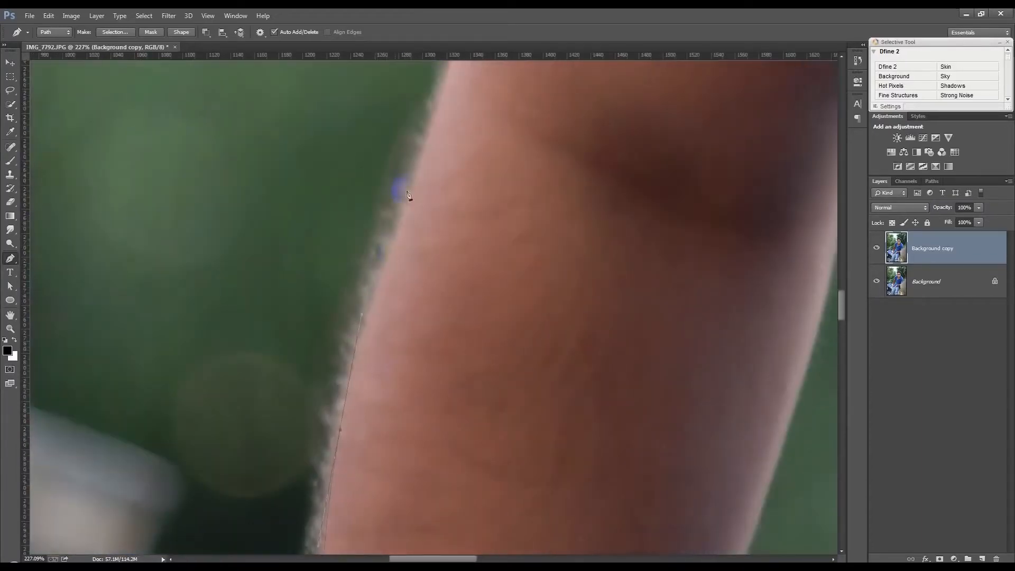
pyautogui.moveTo(423, 166); pyautogui.dragTo(416, 277)
pyautogui.click(426, 242)
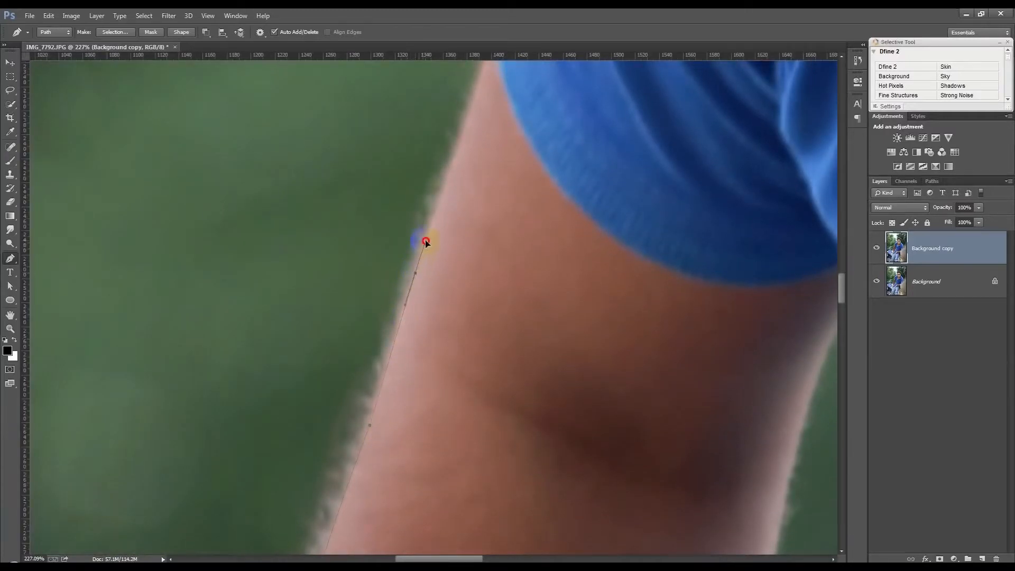
pyautogui.moveTo(506, 114); pyautogui.dragTo(505, 193)
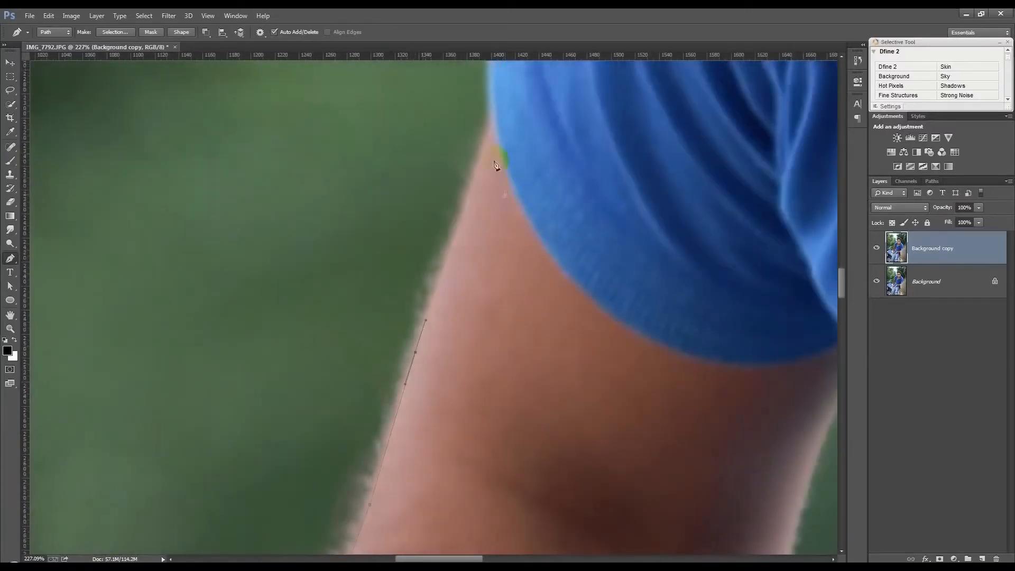
pyautogui.click(494, 118)
# Curve the path along the sleeve hem to the point where the arm meets the shirt body.
pyautogui.click(700, 386)
pyautogui.moveTo(652, 356); pyautogui.dragTo(383, 329)
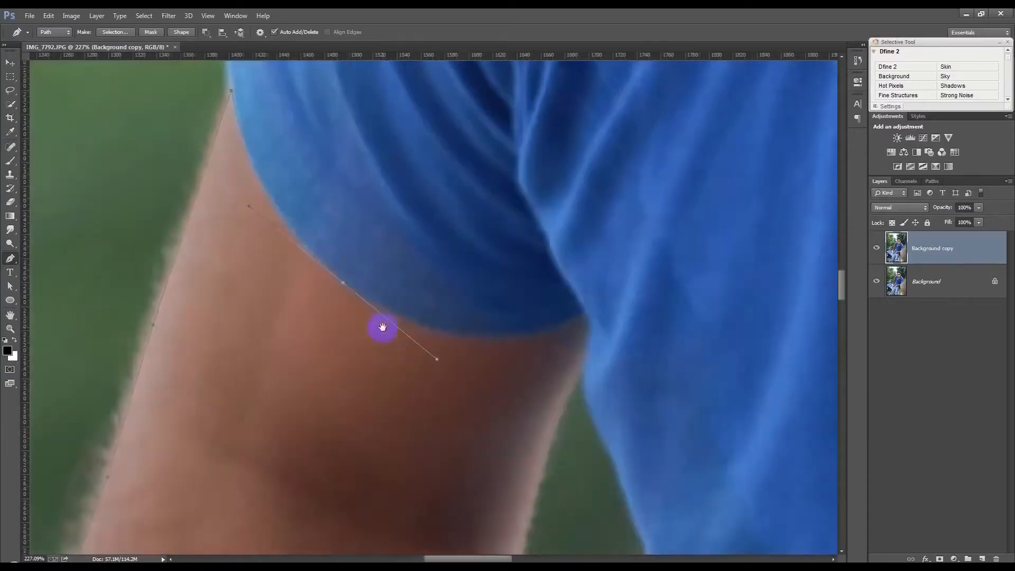
pyautogui.moveTo(585, 313); pyautogui.dragTo(624, 282)
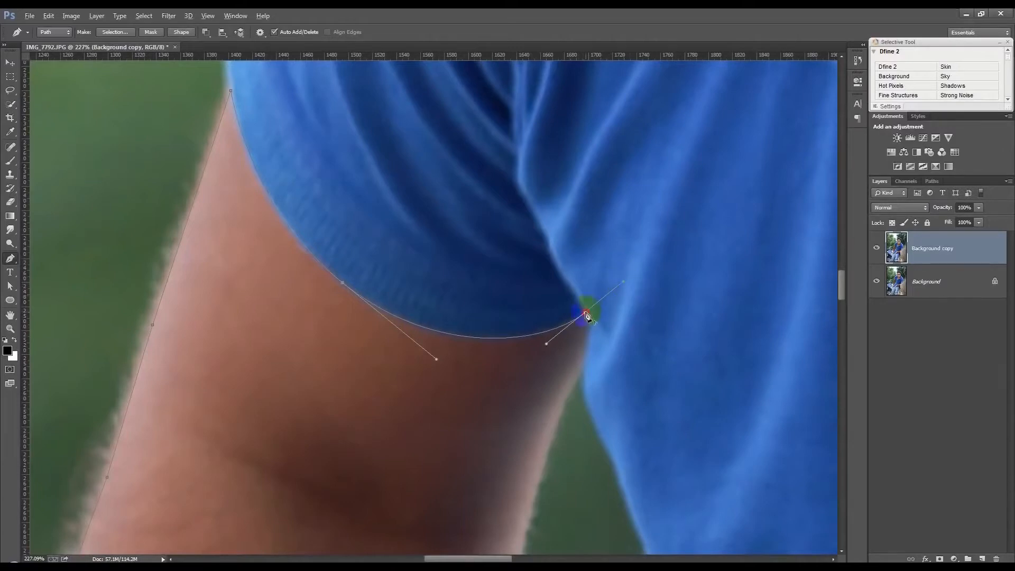
# Trace the inner edge of the arm from the sleeve hem down towards the wrist.
pyautogui.click(585, 352)
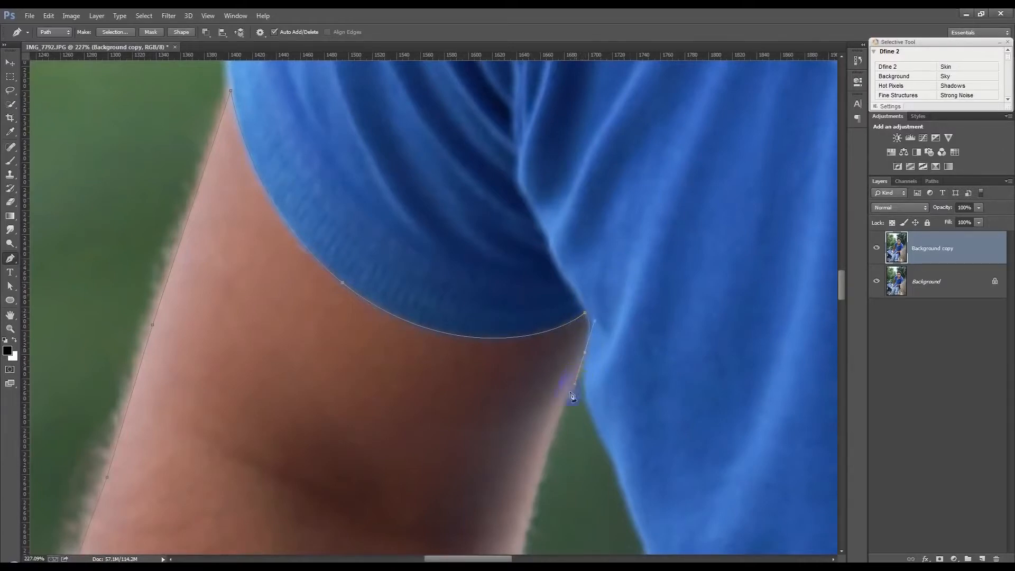
pyautogui.moveTo(555, 438); pyautogui.dragTo(511, 170)
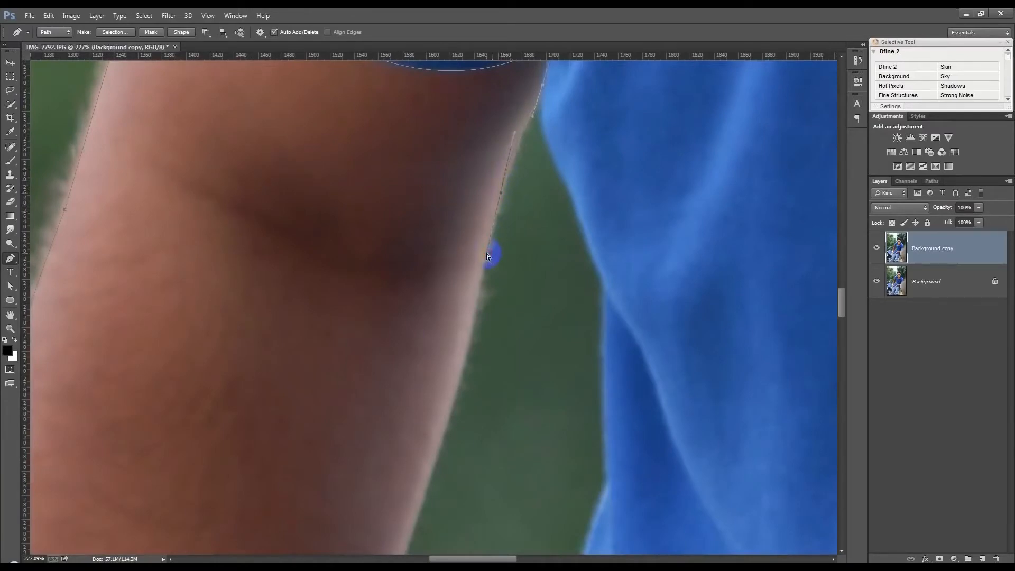
pyautogui.click(453, 385)
pyautogui.moveTo(465, 374); pyautogui.dragTo(461, 245)
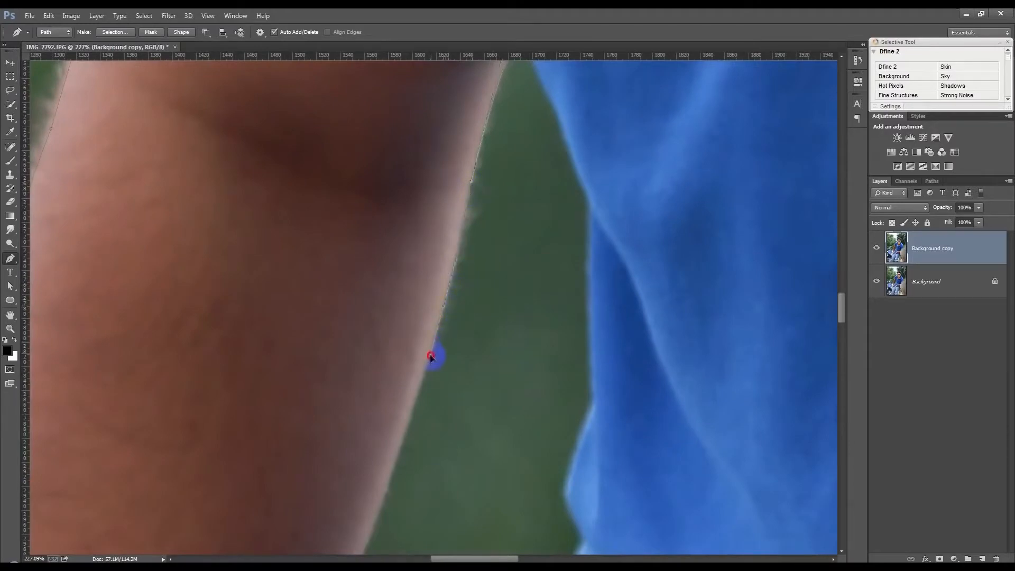
pyautogui.moveTo(431, 361); pyautogui.dragTo(481, 198)
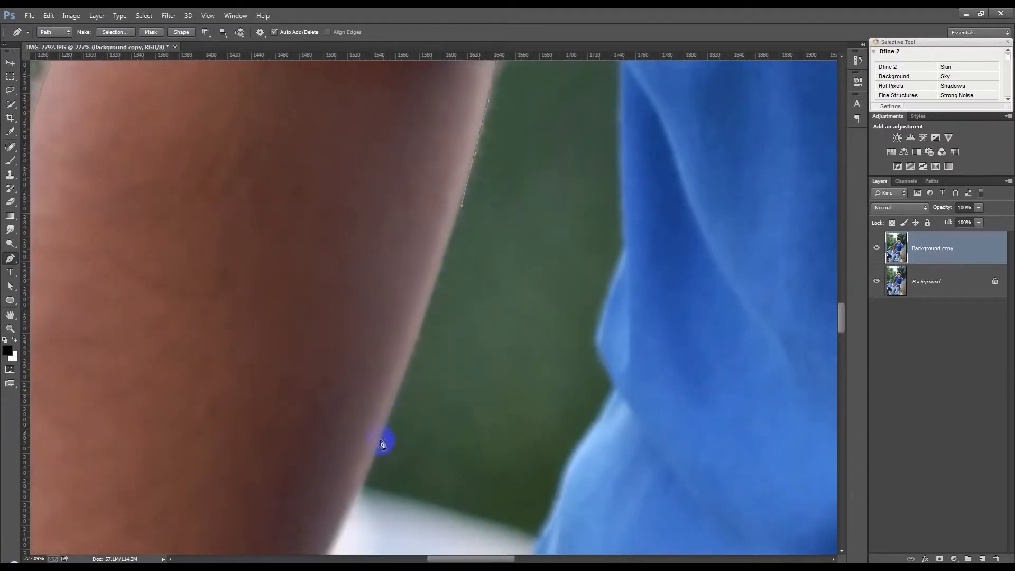
pyautogui.moveTo(378, 445); pyautogui.dragTo(441, 243)
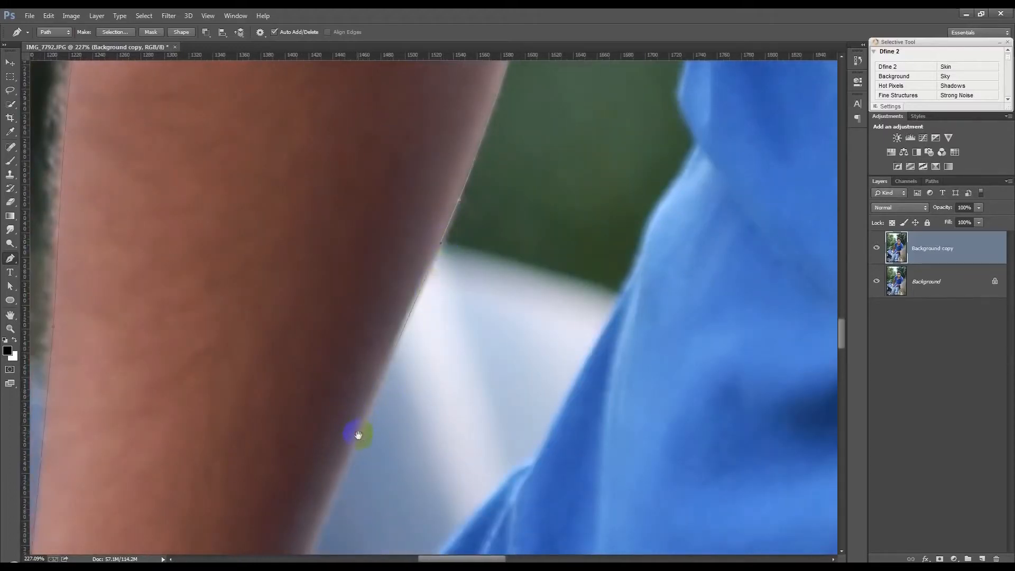
pyautogui.moveTo(358, 435); pyautogui.dragTo(453, 220)
pyautogui.moveTo(343, 485); pyautogui.dragTo(349, 184)
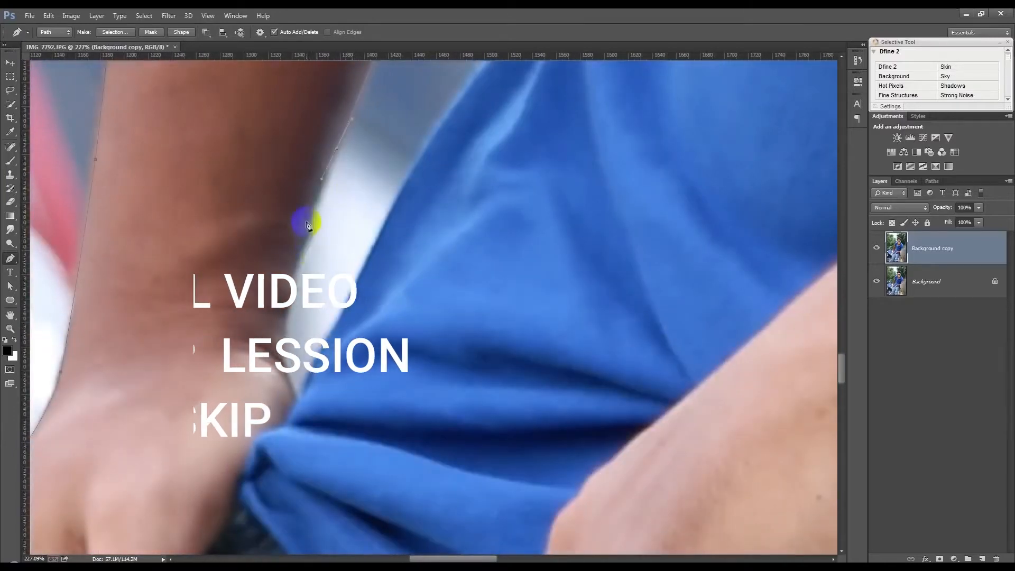
# Continue the path around the inner wrist, past the shirt's lower corner and down the side of the thumb.
pyautogui.moveTo(309, 228); pyautogui.dragTo(310, 240)
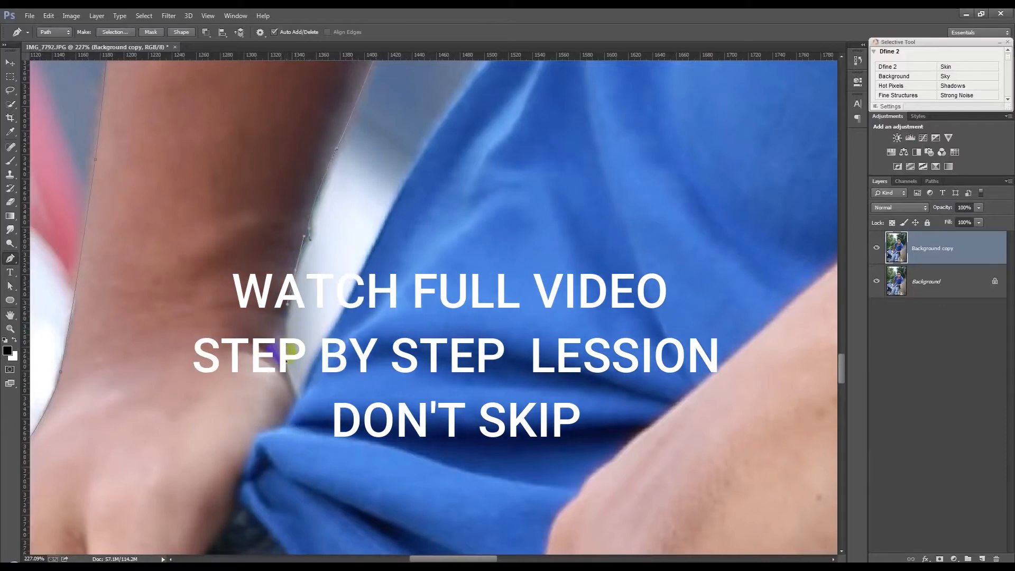
pyautogui.moveTo(287, 370); pyautogui.dragTo(388, 192)
pyautogui.click(386, 191)
pyautogui.click(342, 261)
pyautogui.moveTo(320, 306); pyautogui.dragTo(315, 316)
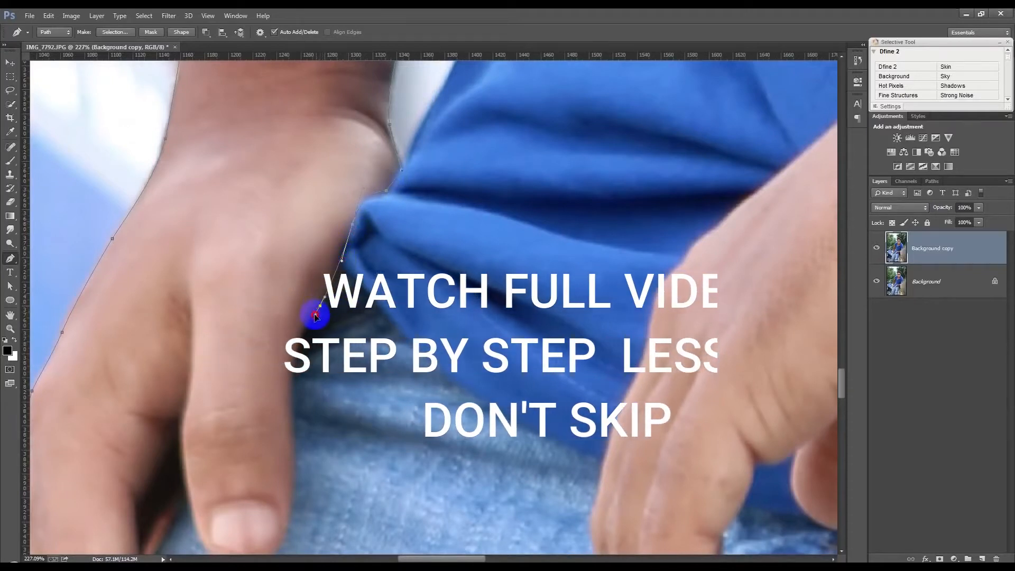
pyautogui.moveTo(290, 376); pyautogui.dragTo(239, 219)
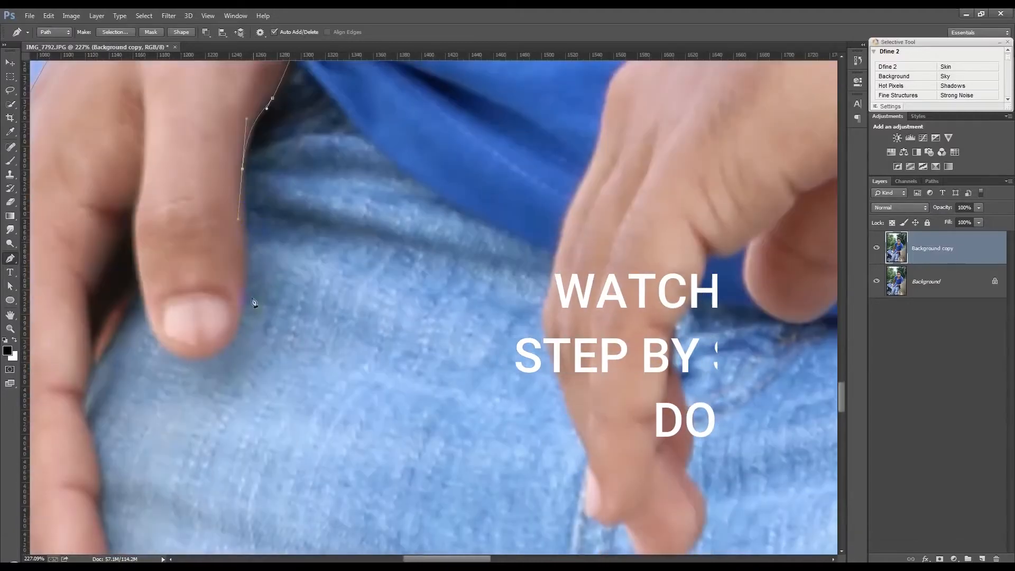
# Curve the path around the thumb tip and on to the gap where the next finger meets the jeans.
pyautogui.moveTo(232, 338); pyautogui.dragTo(212, 374)
pyautogui.moveTo(147, 314); pyautogui.dragTo(136, 266)
pyautogui.moveTo(298, 231); pyautogui.dragTo(464, 222)
pyautogui.click(263, 363)
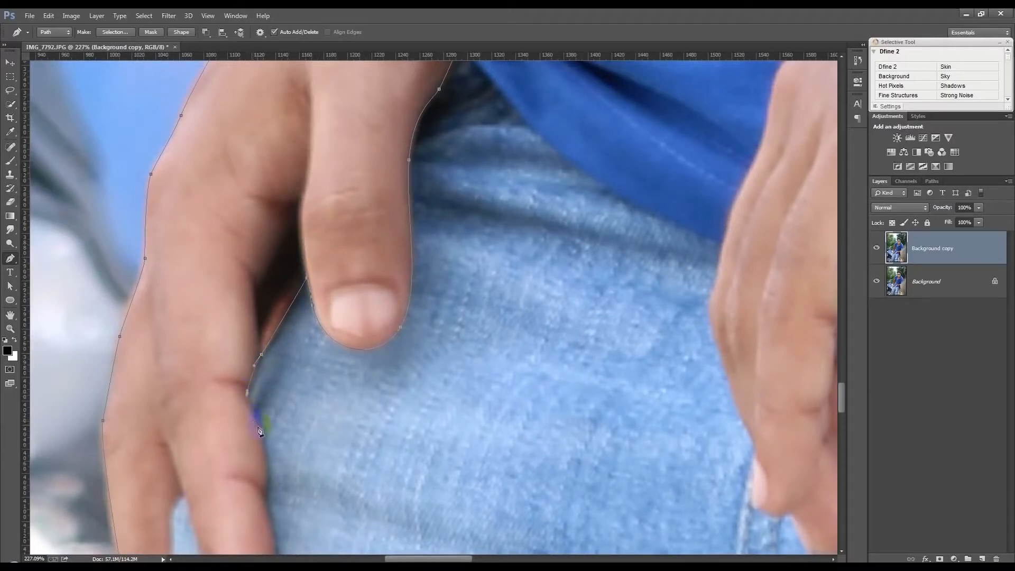
# Trace the finger next to the thumb around its tip and up into the gap before the outermost finger.
pyautogui.click(261, 489)
pyautogui.moveTo(263, 495); pyautogui.dragTo(296, 320)
pyautogui.keyDown('alt'); pyautogui.click(262, 495); pyautogui.keyUp('alt')
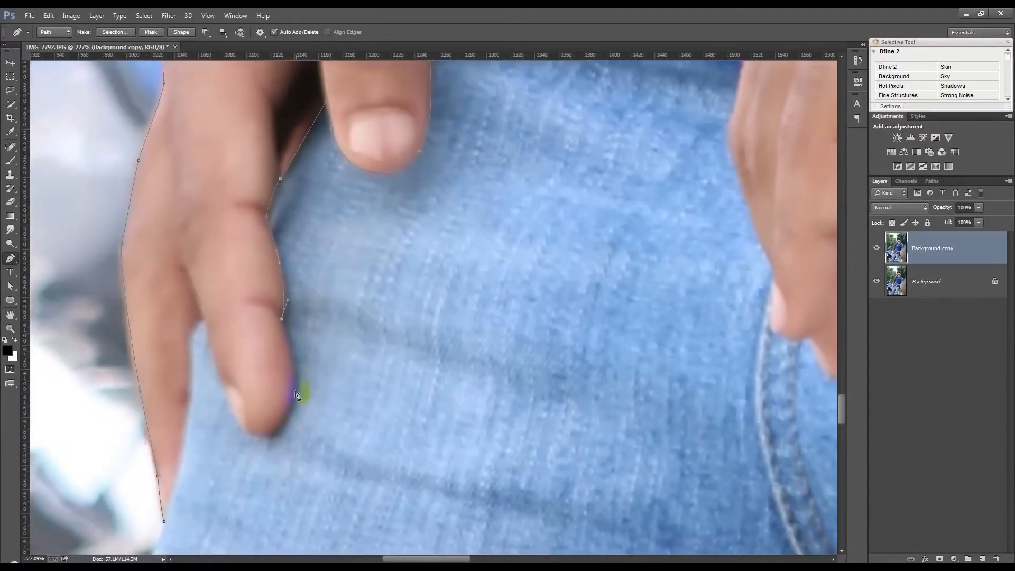
pyautogui.moveTo(285, 418); pyautogui.dragTo(263, 453)
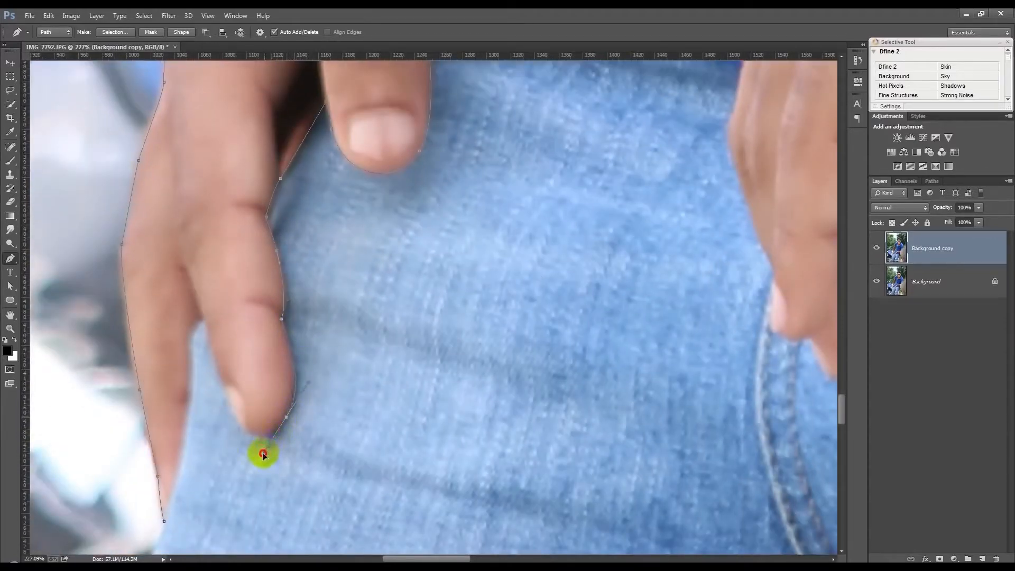
pyautogui.moveTo(222, 390); pyautogui.dragTo(205, 323)
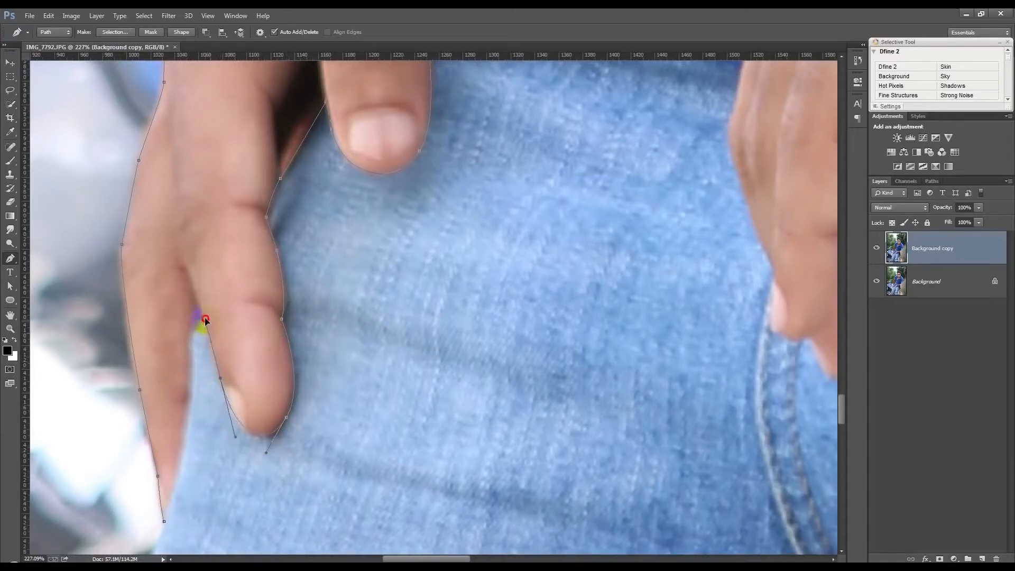
pyautogui.click(199, 313)
pyautogui.moveTo(191, 368); pyautogui.dragTo(188, 419)
pyautogui.moveTo(164, 521); pyautogui.dragTo(147, 536)
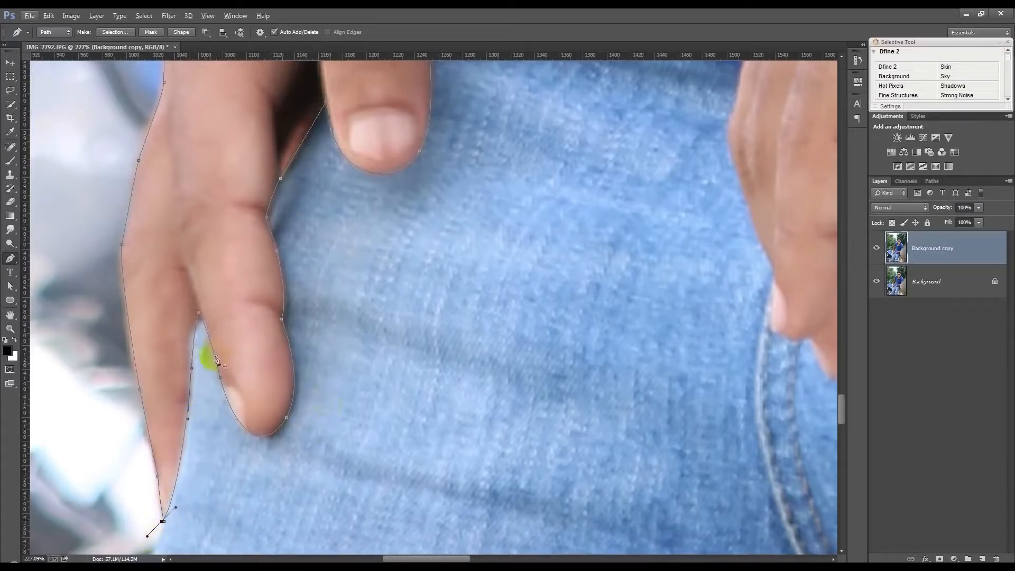
pyautogui.hotkey('ctrl', 'alt', 'z')
pyautogui.hotkey('ctrl', 'alt', 'z')
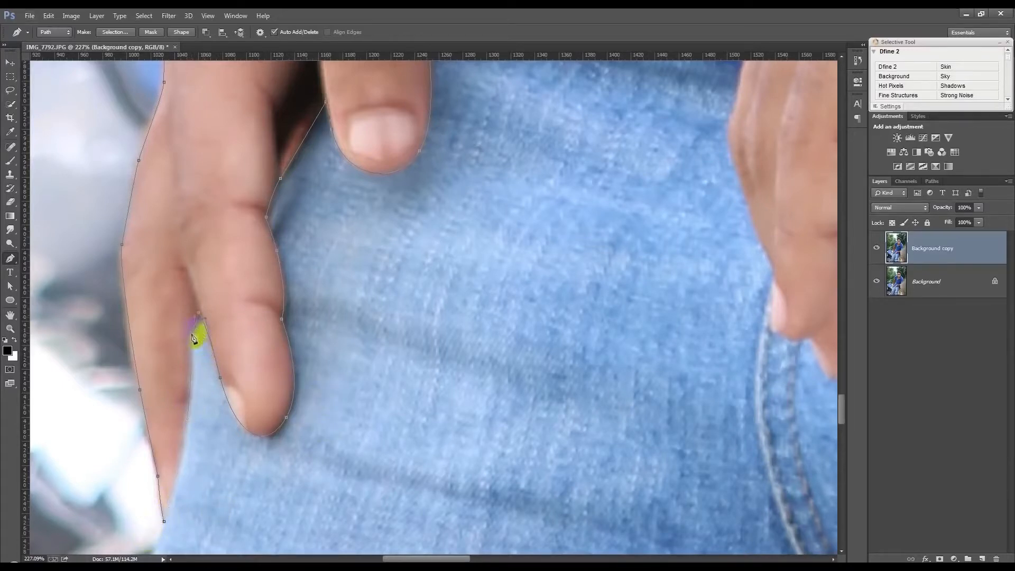
# Trace the inner edge of the outermost finger and close the path at its starting point.
pyautogui.moveTo(187, 408); pyautogui.dragTo(180, 430)
pyautogui.moveTo(164, 521)
pyautogui.mouseDown()
pyautogui.moveTo(157, 526)
pyautogui.moveTo(172, 519)
pyautogui.mouseUp()
pyautogui.scroll(-10, 173, 521)
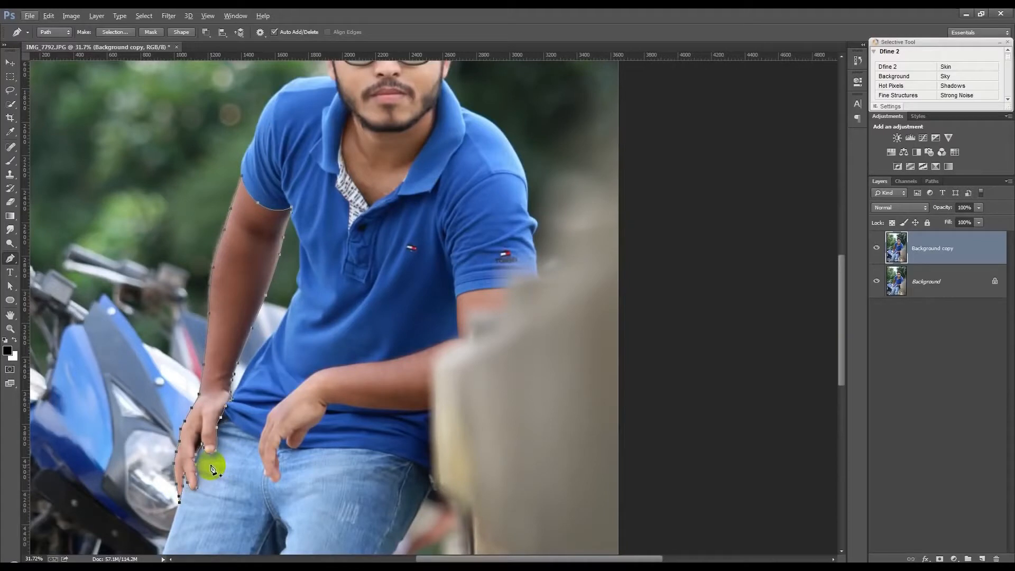
# Set the path operation to Combine Shapes and turn the closed arm path into a selection.
pyautogui.click(206, 33)
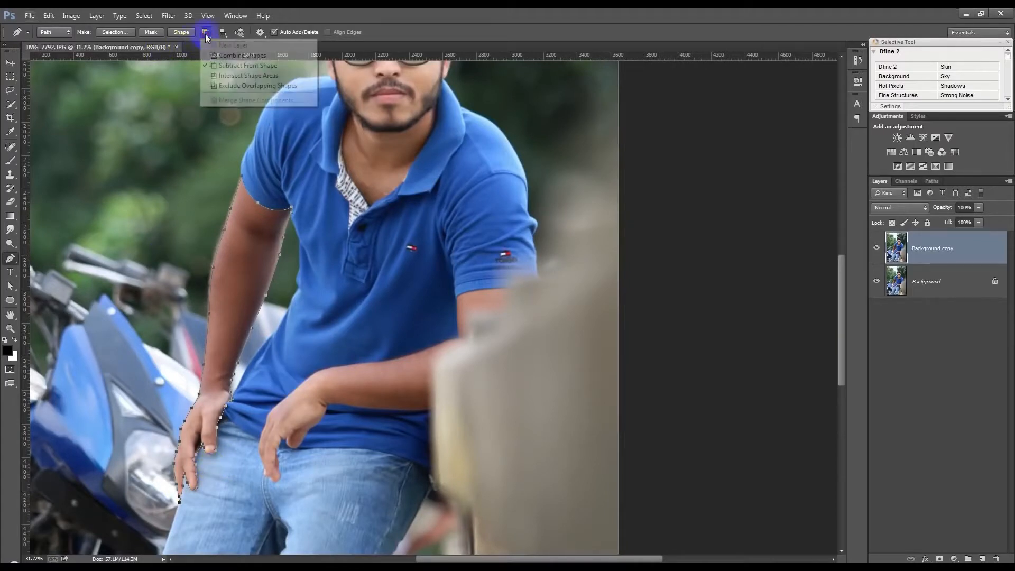
pyautogui.click(215, 50)
pyautogui.click(244, 471)
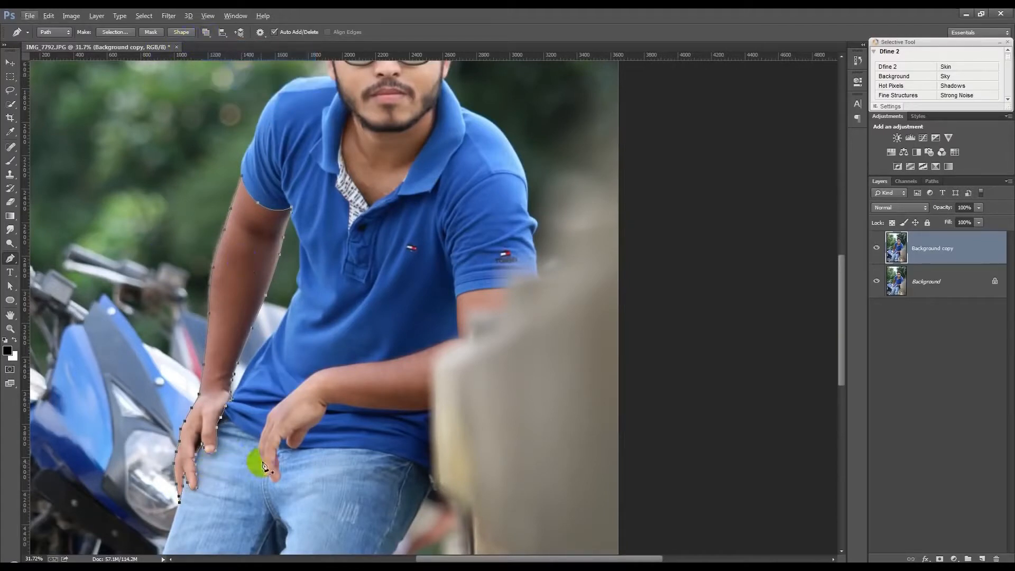
pyautogui.hotkey('ctrl', 'Return')
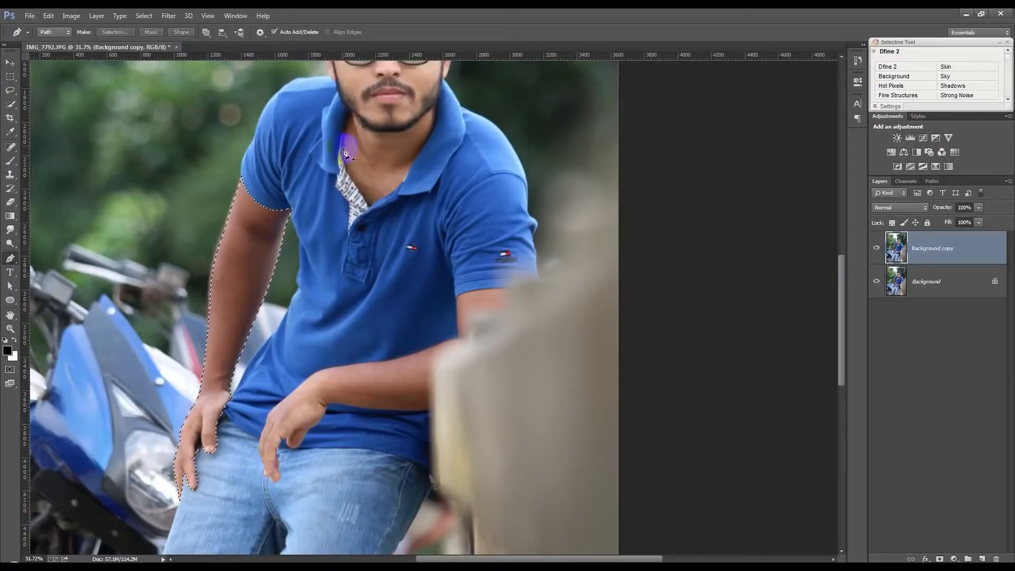
pyautogui.click(146, 17)
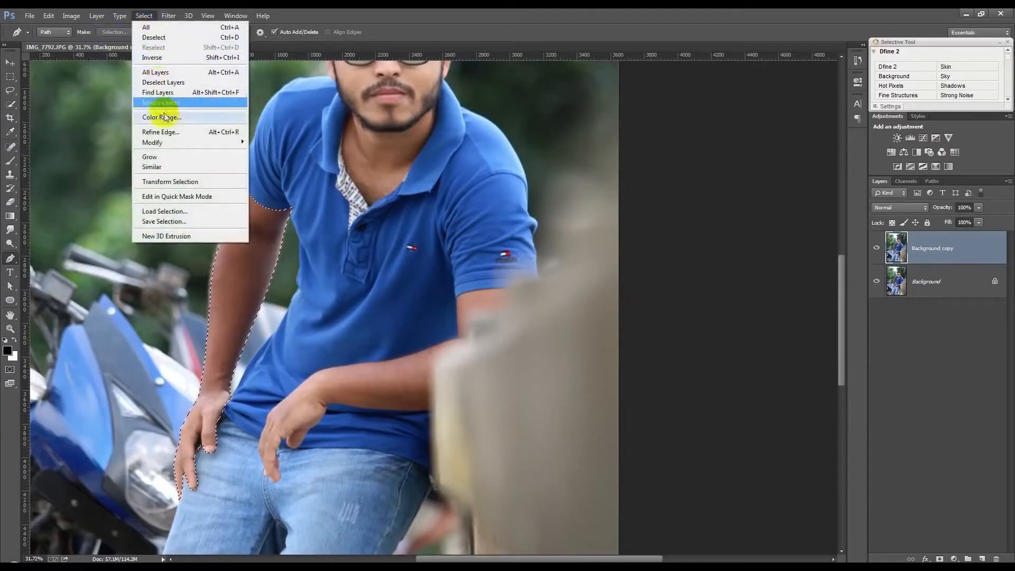
pyautogui.moveTo(227, 142)
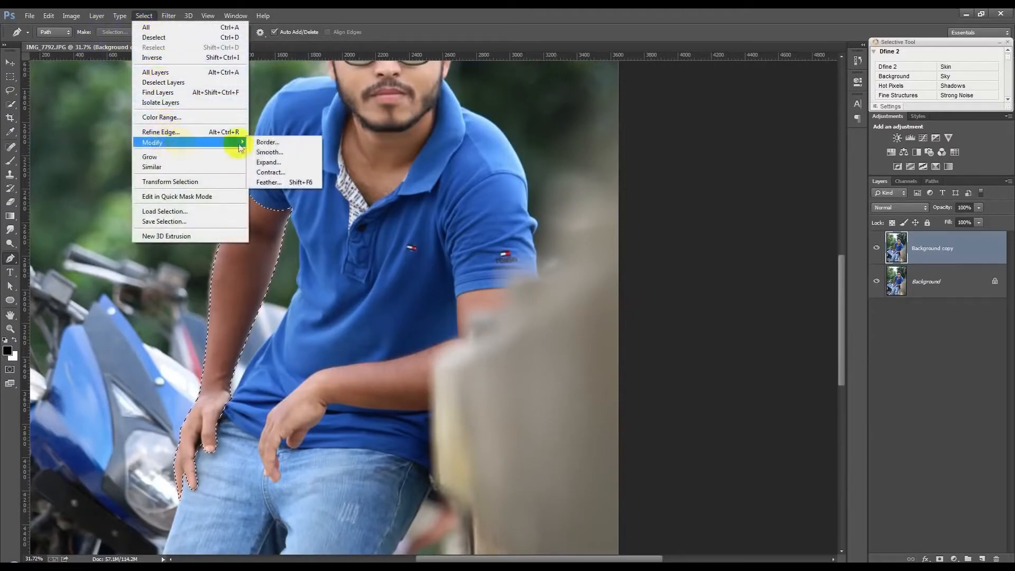
pyautogui.click(279, 174)
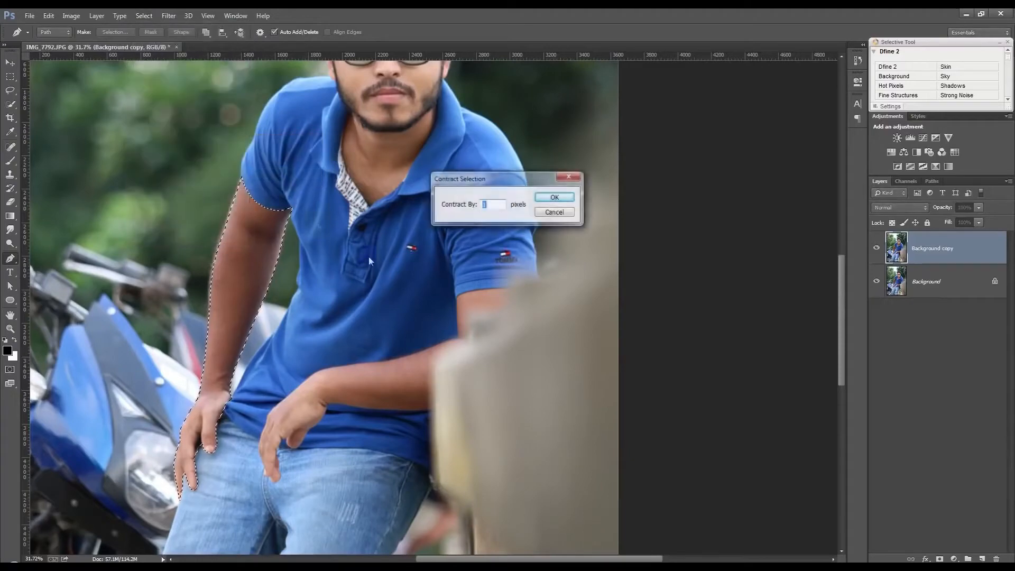
pyautogui.click(562, 215)
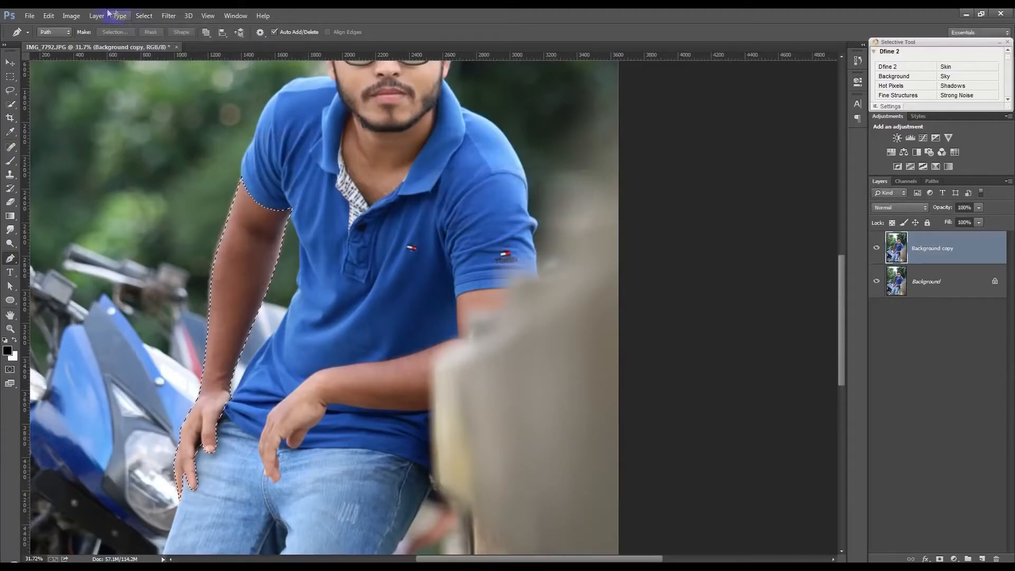
# Feather the arm selection by 5 pixels and copy the selected arm to a new layer.
pyautogui.click(167, 16)
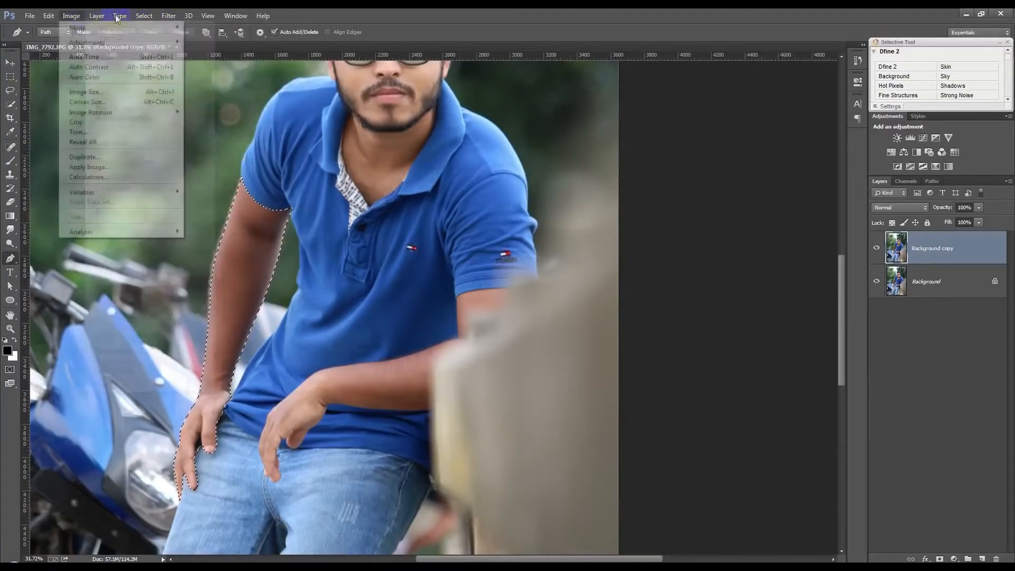
pyautogui.moveTo(223, 142)
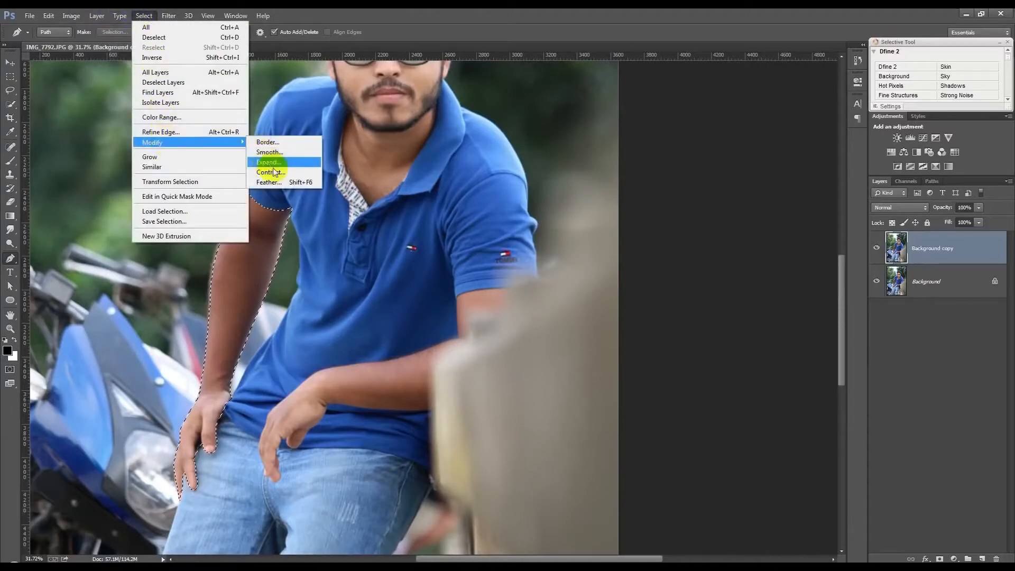
pyautogui.click(286, 182)
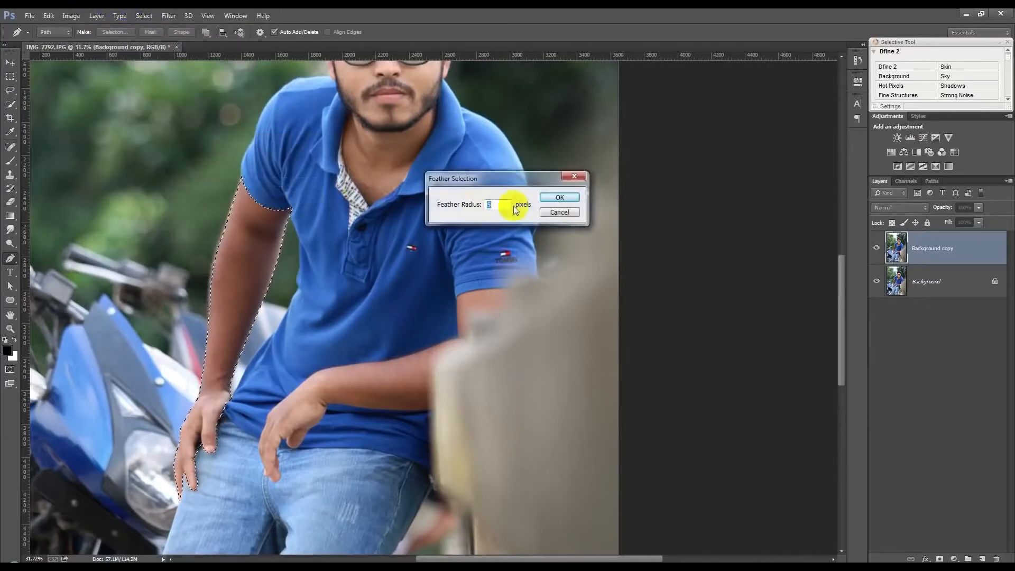
pyautogui.click(562, 197)
pyautogui.hotkey('ctrl', 'j')
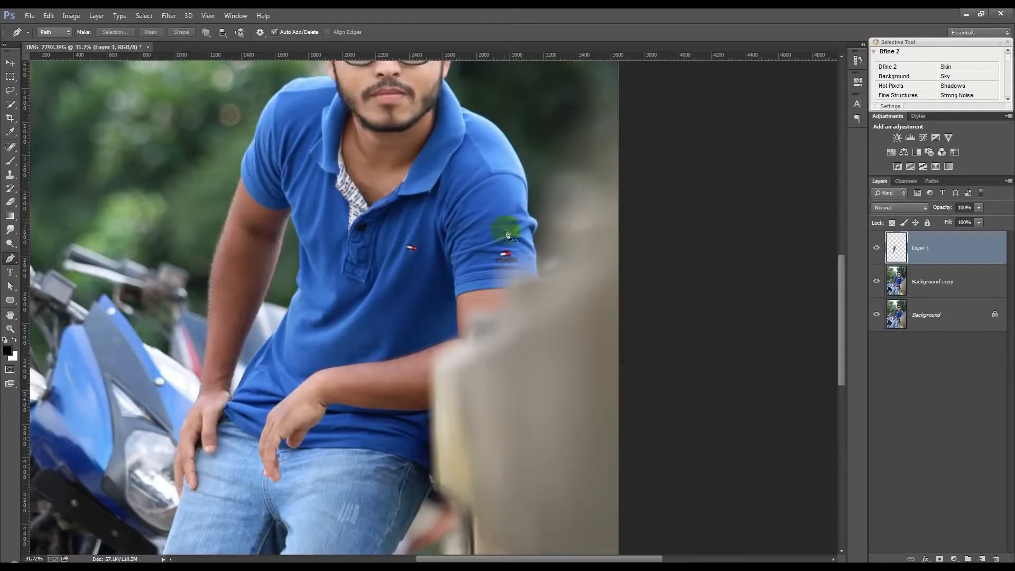
# Hide the two background layers to inspect the cut-out arm on its own, and show them again.
pyautogui.click(11, 63)
pyautogui.click(882, 313)
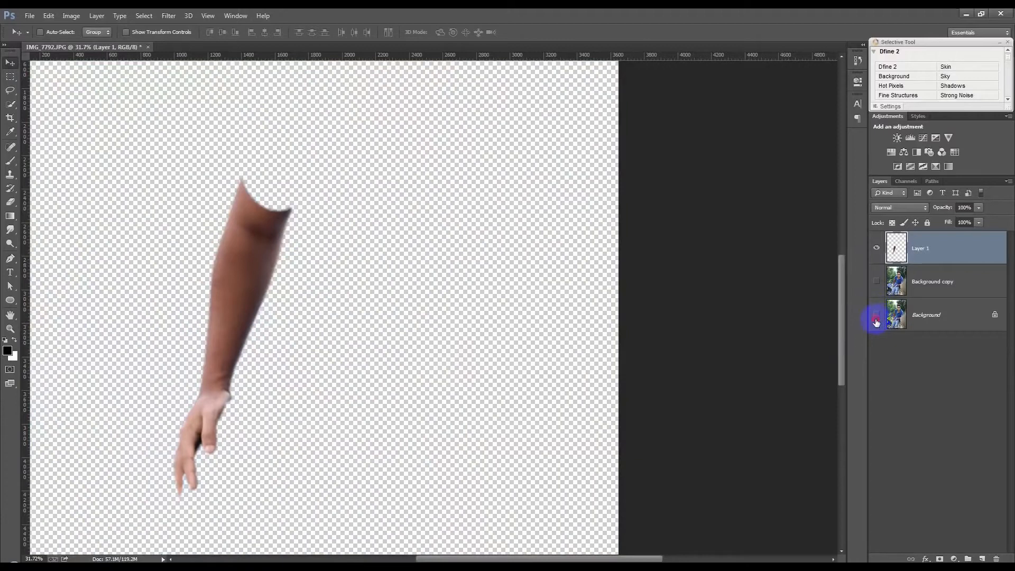
pyautogui.click(877, 317)
# On the Background copy layer, start a Pen tool path at the other hand's lowest fingertip and trace around the neighbouring fingertip.
pyautogui.click(914, 288)
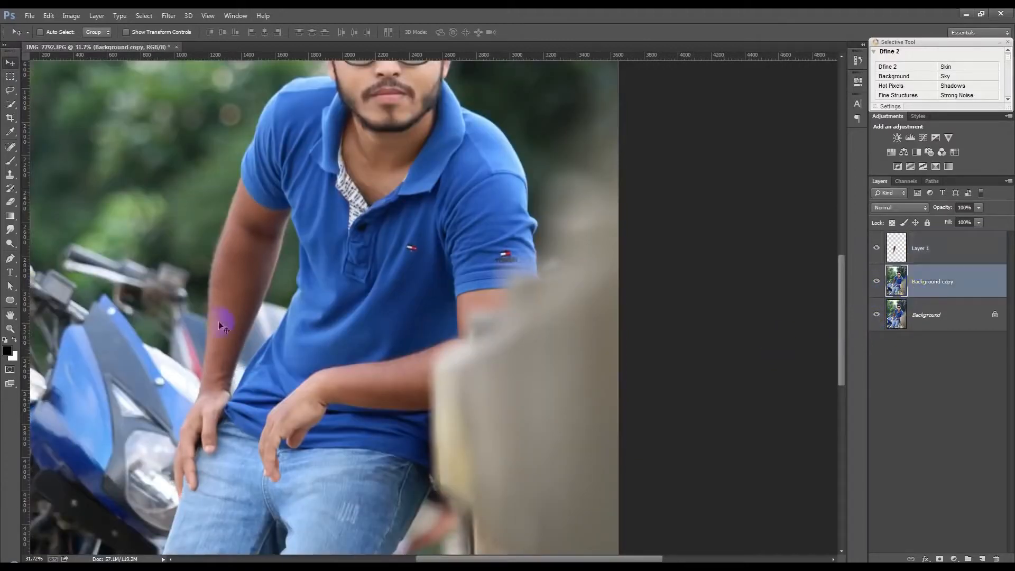
pyautogui.click(10, 258)
pyautogui.scroll(2, 240, 490)
pyautogui.scroll(5, 241, 489)
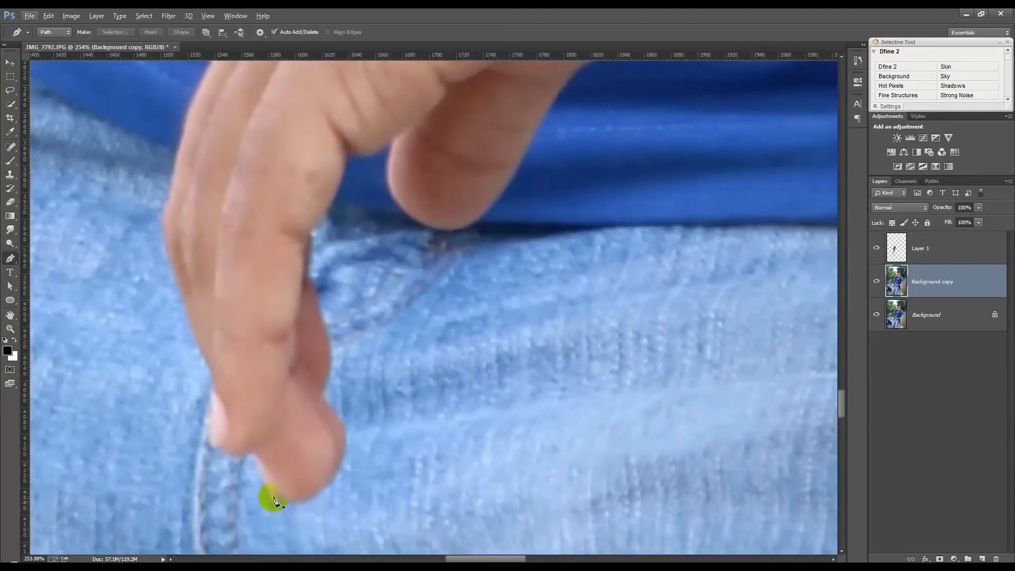
pyautogui.click(273, 498)
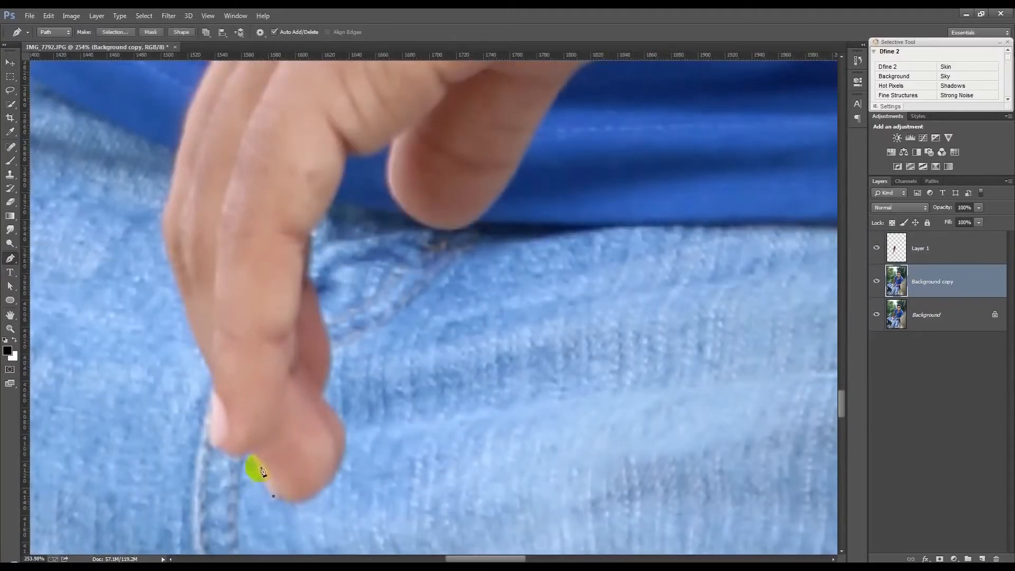
pyautogui.moveTo(253, 455); pyautogui.dragTo(251, 442)
pyautogui.moveTo(207, 441)
pyautogui.mouseDown()
pyautogui.moveTo(222, 459)
pyautogui.moveTo(208, 434)
pyautogui.mouseUp()
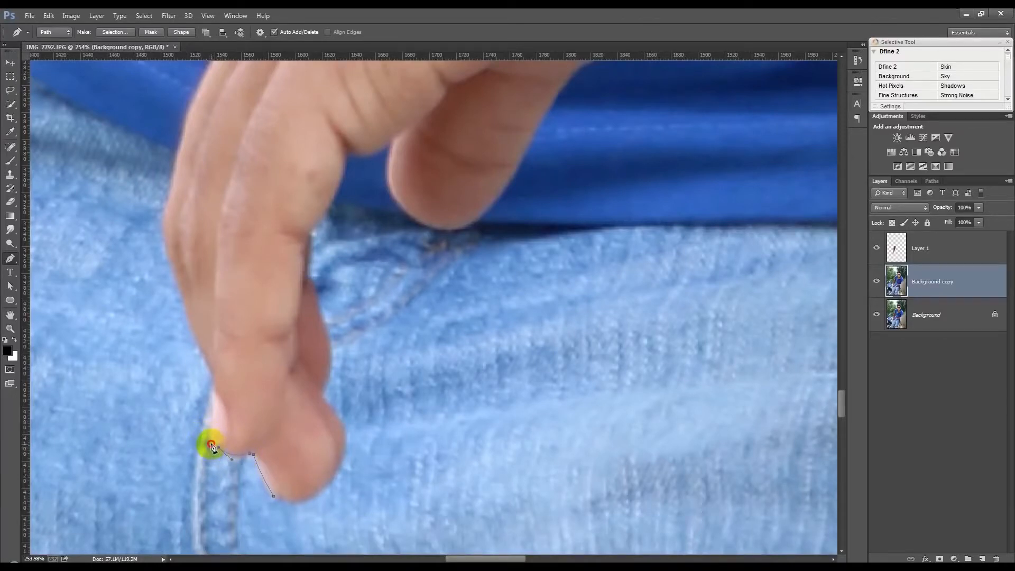
# Continue the path up the outer edge of the bent fingers to the knuckles.
pyautogui.click(213, 383)
pyautogui.click(214, 374)
pyautogui.moveTo(165, 250); pyautogui.dragTo(147, 358)
pyautogui.moveTo(166, 268); pyautogui.dragTo(173, 252)
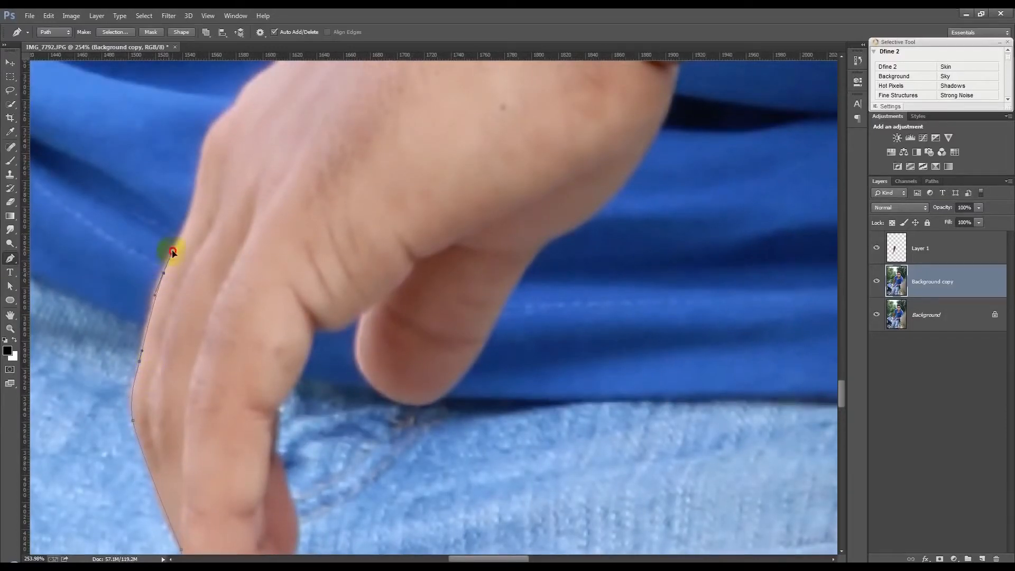
pyautogui.moveTo(199, 176); pyautogui.dragTo(203, 158)
pyautogui.moveTo(232, 109); pyautogui.dragTo(211, 329)
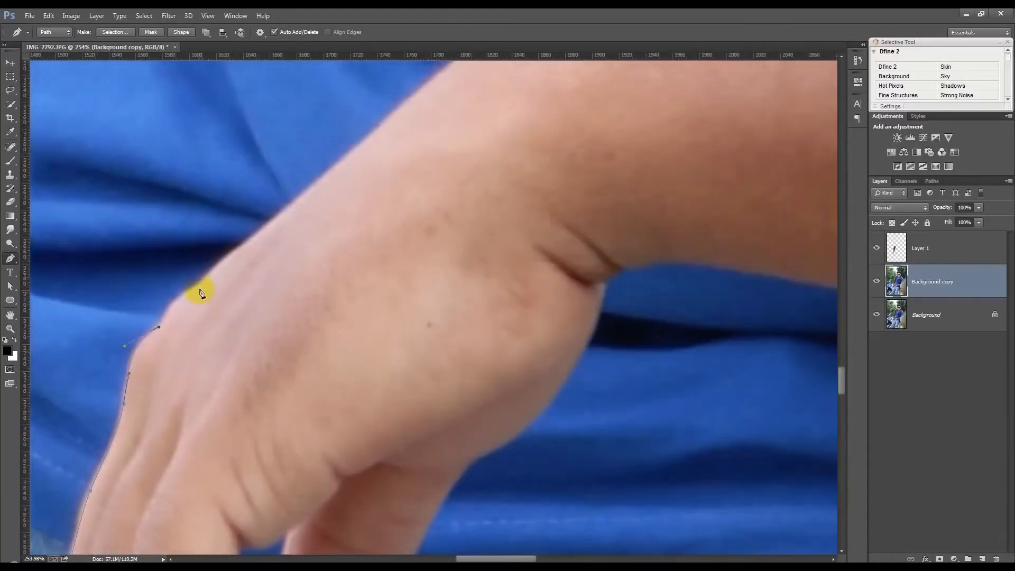
# Trace the back of the hand past the wrist and along the first part of the forearm's upper edge.
pyautogui.moveTo(198, 284); pyautogui.dragTo(224, 259)
pyautogui.moveTo(378, 129); pyautogui.dragTo(183, 351)
pyautogui.moveTo(277, 252); pyautogui.dragTo(312, 234)
pyautogui.moveTo(516, 196); pyautogui.dragTo(695, 176)
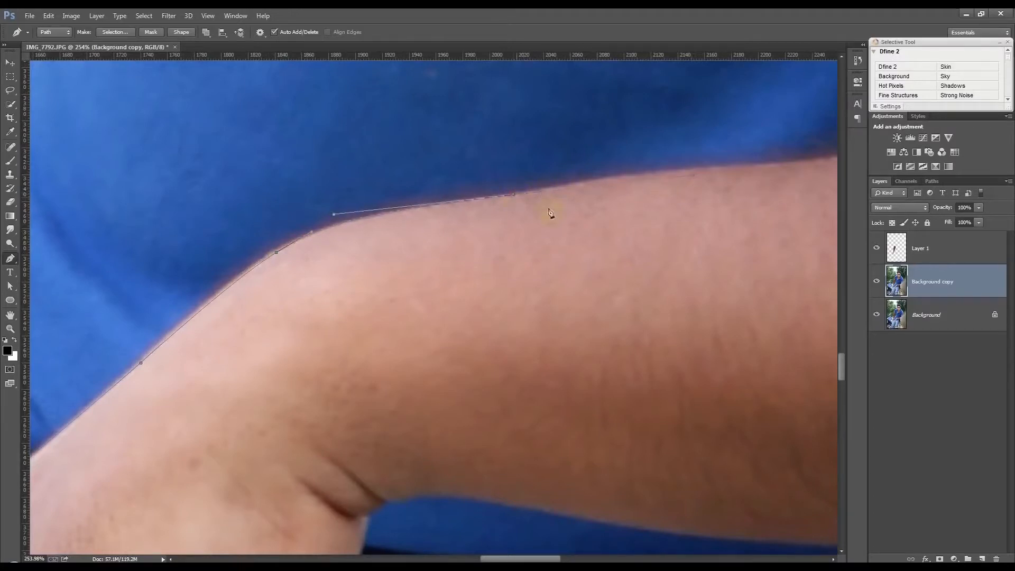
pyautogui.moveTo(550, 211); pyautogui.dragTo(275, 261)
pyautogui.moveTo(411, 224); pyautogui.dragTo(479, 215)
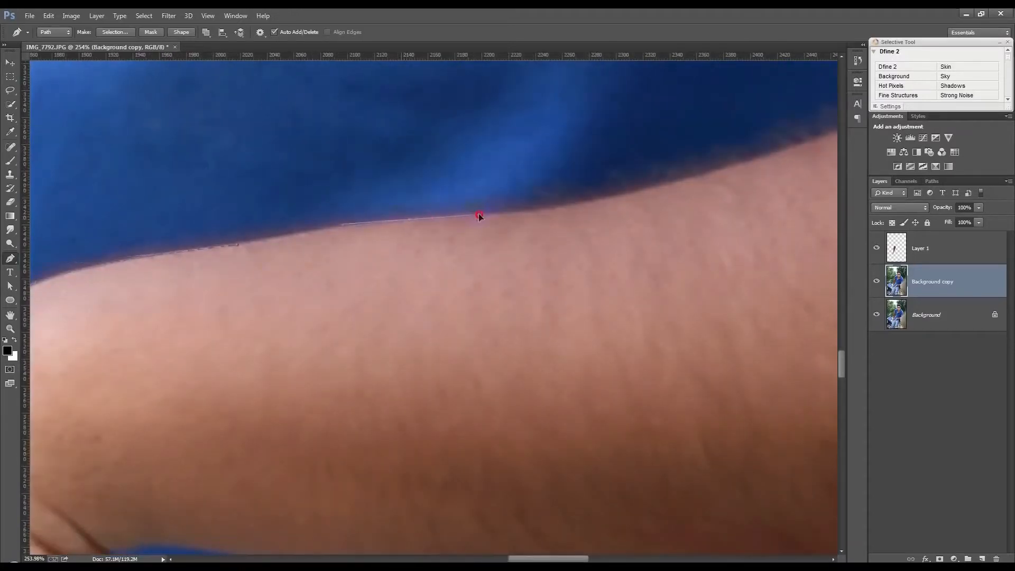
# Extend the path along the rest of the forearm's upper edge to the corner where it meets the upper arm.
pyautogui.moveTo(681, 182); pyautogui.dragTo(254, 291)
pyautogui.moveTo(569, 168); pyautogui.dragTo(587, 163)
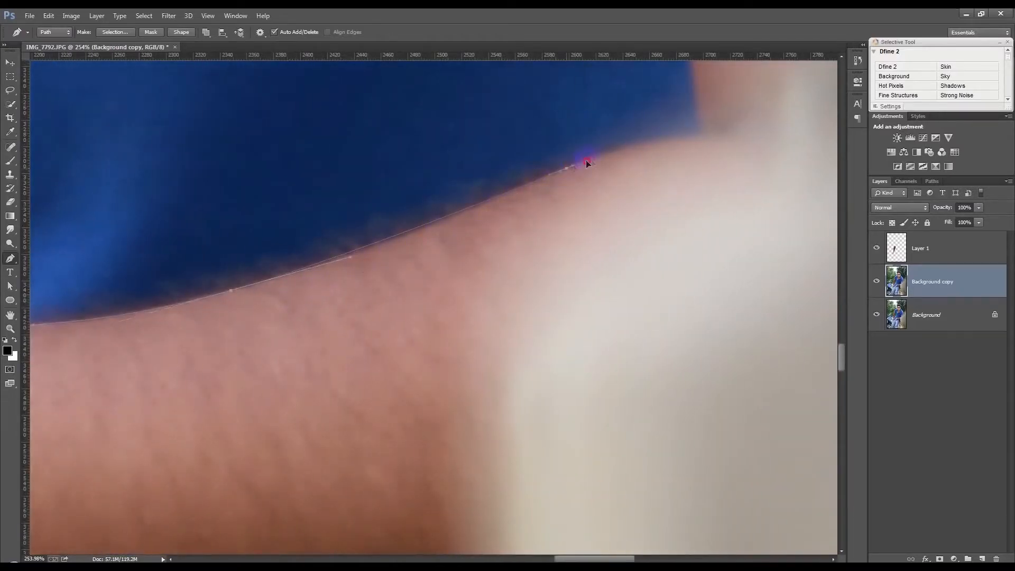
pyautogui.moveTo(652, 137); pyautogui.dragTo(683, 121)
pyautogui.click(568, 169)
pyautogui.moveTo(707, 135); pyautogui.dragTo(776, 139)
pyautogui.moveTo(705, 139); pyautogui.dragTo(326, 424)
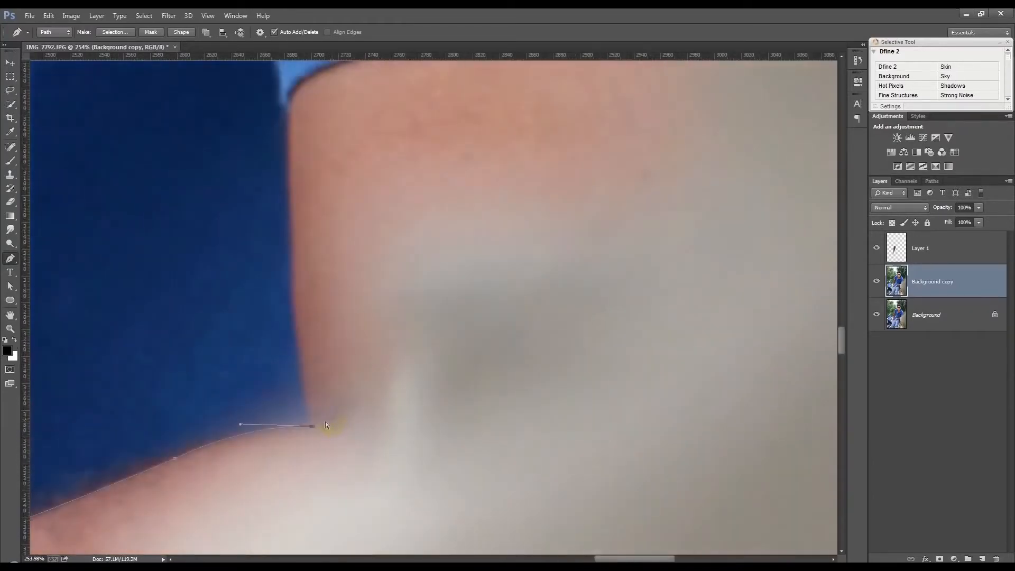
# Trace the upper arm's inner edge up to the sleeve and follow the sleeve hem to the blurred foreground, ending in a corner point.
pyautogui.keyDown('alt'); pyautogui.click(314, 428); pyautogui.keyUp('alt')
pyautogui.moveTo(333, 83); pyautogui.dragTo(263, 304)
pyautogui.click(285, 270)
pyautogui.click(348, 255)
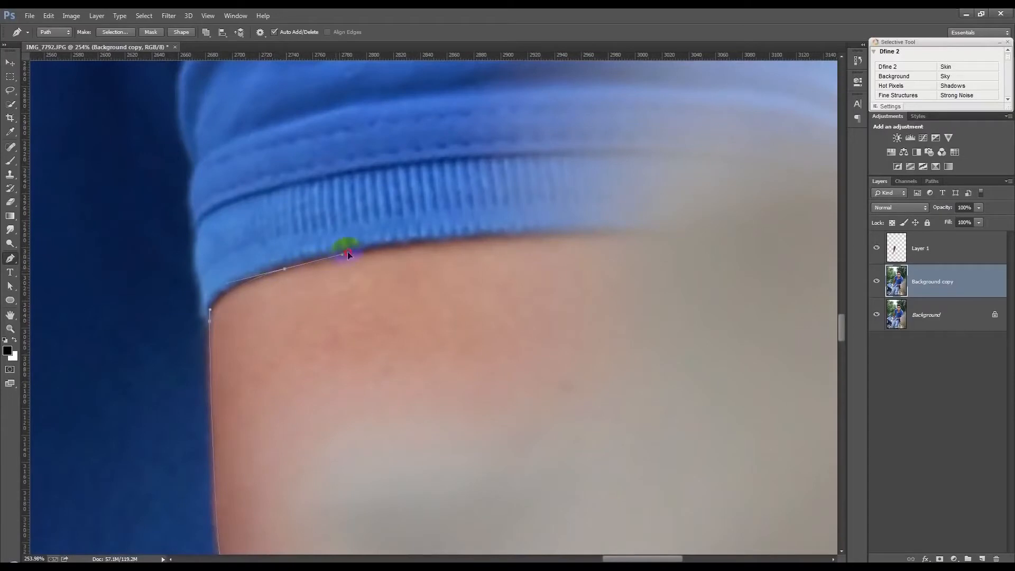
pyautogui.moveTo(620, 233); pyautogui.dragTo(795, 222)
pyautogui.keyDown('alt'); pyautogui.click(534, 234); pyautogui.keyUp('alt')
# Curve the path down from the sleeve hem along the blurred boundary between the upper arm and the foreground wall.
pyautogui.moveTo(545, 300); pyautogui.dragTo(508, 361)
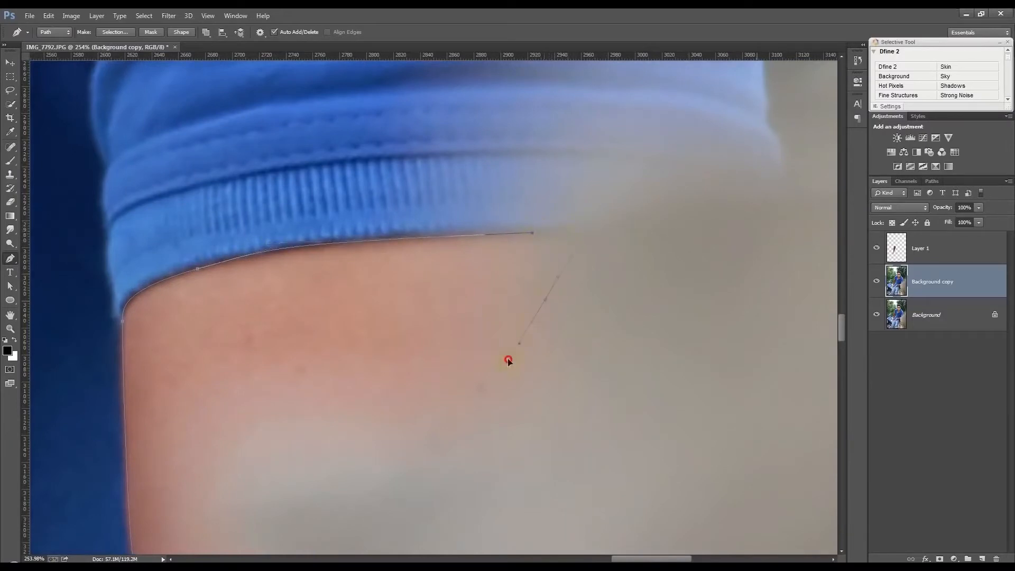
pyautogui.moveTo(449, 435); pyautogui.dragTo(487, 227)
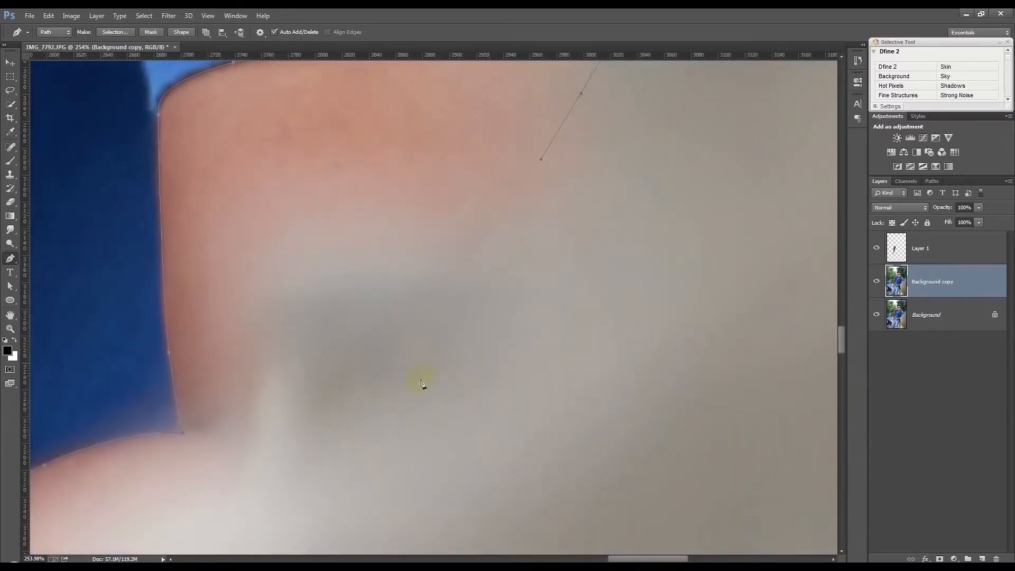
pyautogui.moveTo(433, 271); pyautogui.dragTo(351, 275)
pyautogui.moveTo(285, 325); pyautogui.dragTo(281, 345)
pyautogui.click(275, 365)
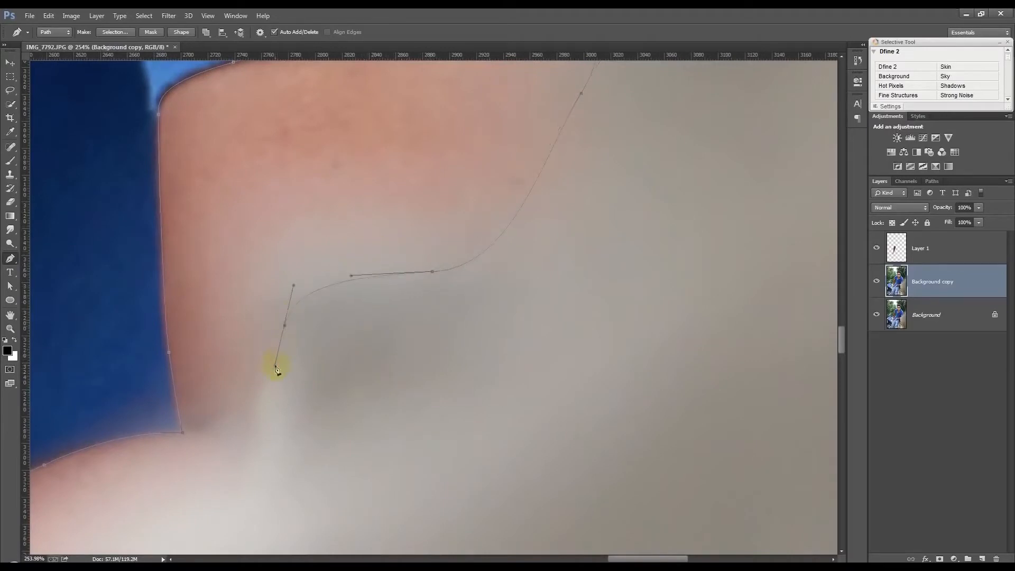
# Continue the path down the blurred edge of the wall across the forearm to the level of the forearm's underside.
pyautogui.moveTo(255, 462); pyautogui.dragTo(448, 206)
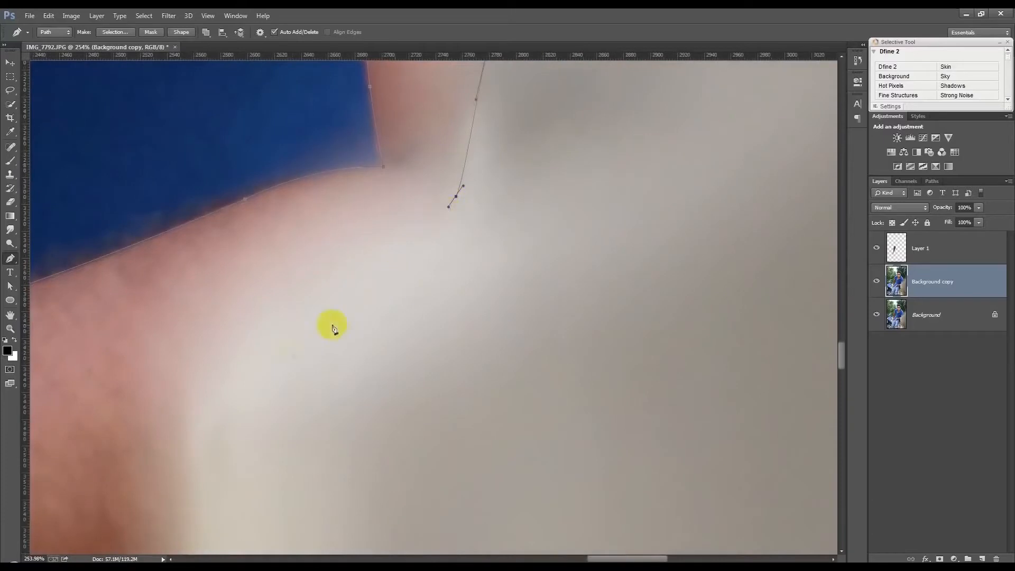
pyautogui.moveTo(235, 345); pyautogui.dragTo(206, 426)
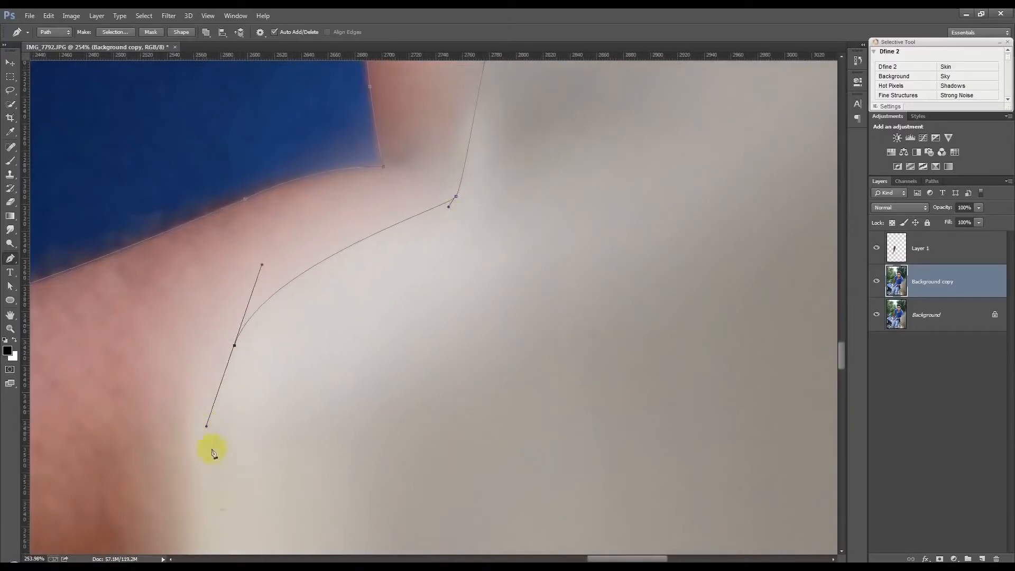
pyautogui.click(204, 534)
pyautogui.moveTo(329, 359); pyautogui.dragTo(456, 213)
pyautogui.click(424, 400)
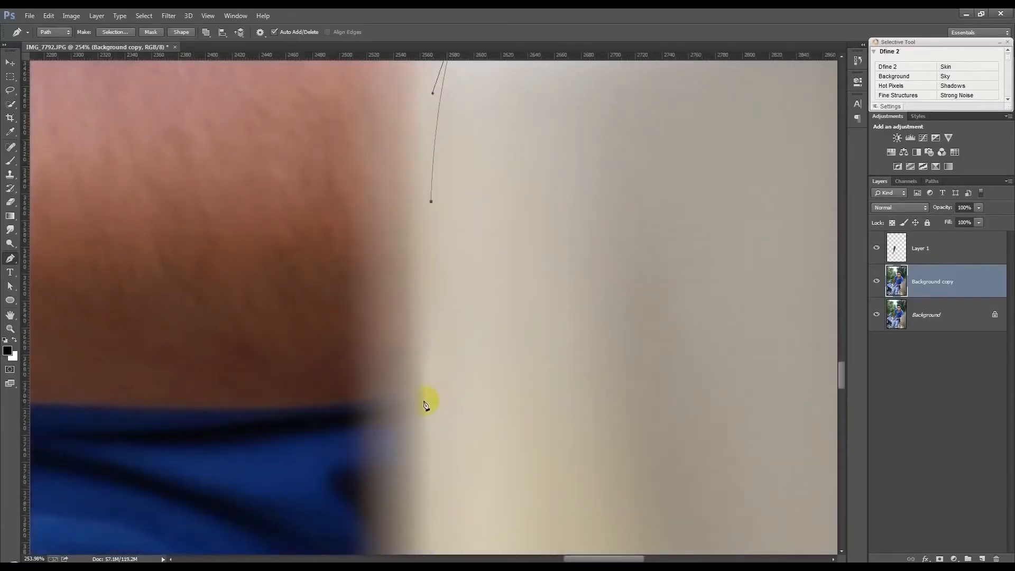
pyautogui.moveTo(276, 404); pyautogui.dragTo(410, 416)
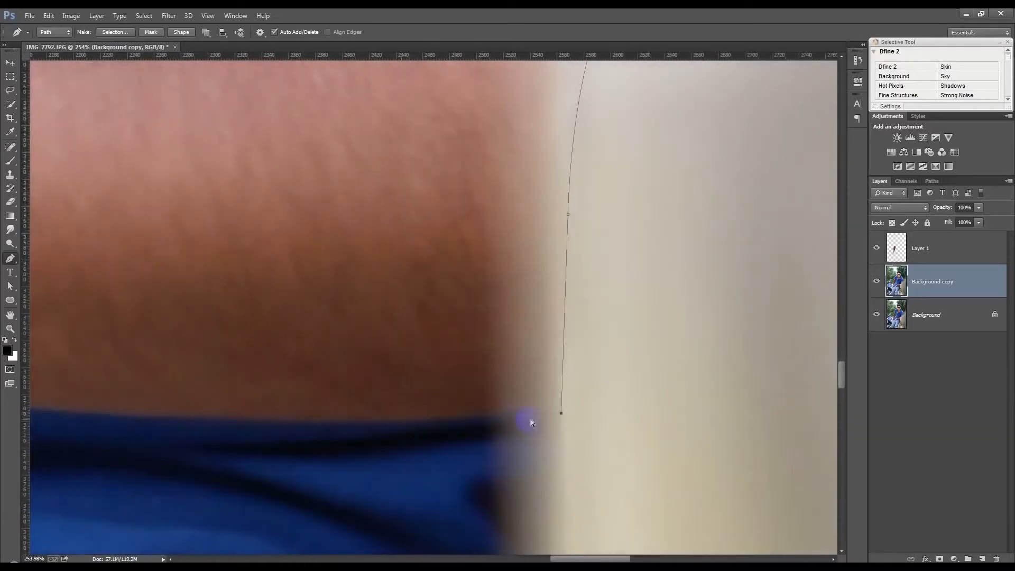
pyautogui.moveTo(563, 416); pyautogui.dragTo(561, 405)
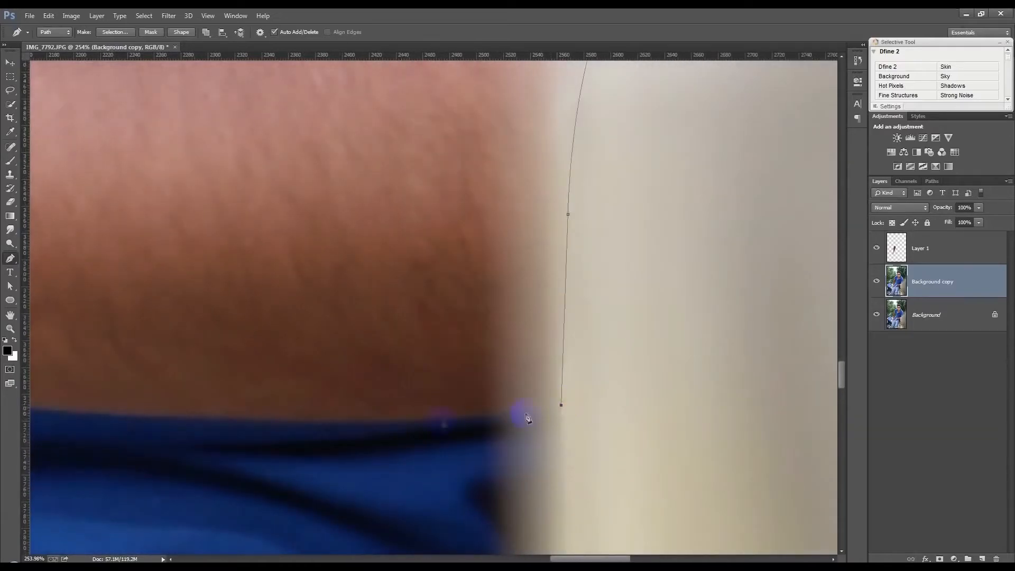
# Trace the forearm's underside against the blue shirt back to the wrist crease, with corner points where the edge changes direction.
pyautogui.moveTo(330, 420); pyautogui.dragTo(692, 484)
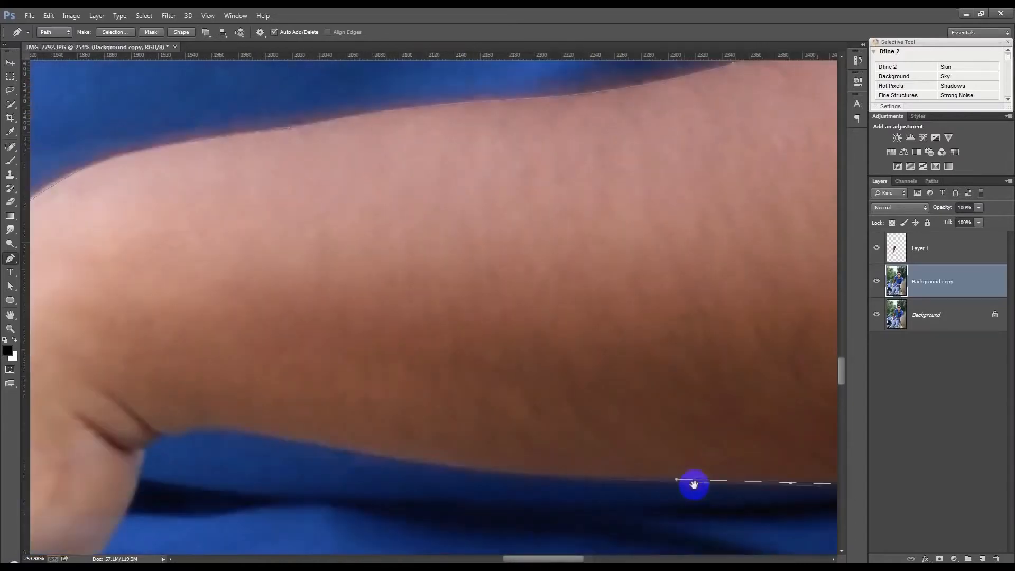
pyautogui.moveTo(331, 446); pyautogui.dragTo(187, 412)
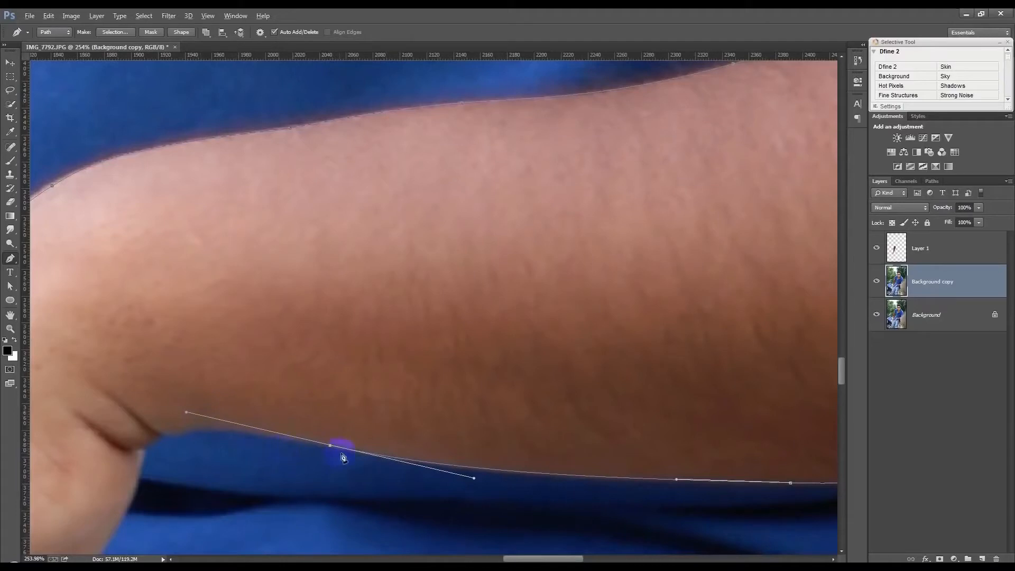
pyautogui.keyDown('alt'); pyautogui.click(330, 446); pyautogui.keyUp('alt')
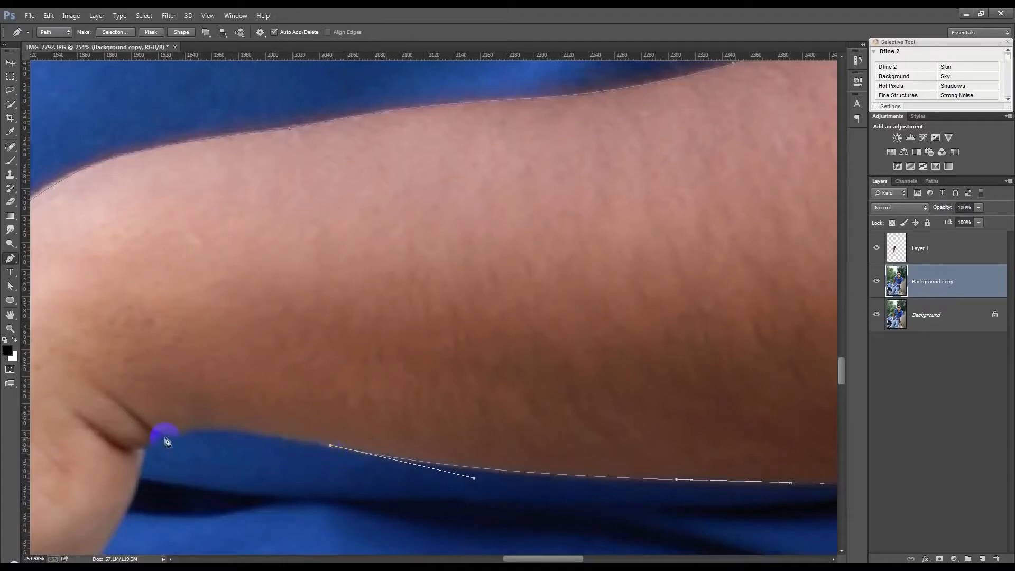
pyautogui.moveTo(164, 435); pyautogui.dragTo(272, 251)
pyautogui.keyDown('alt'); pyautogui.click(163, 436); pyautogui.keyUp('alt')
pyautogui.click(141, 448)
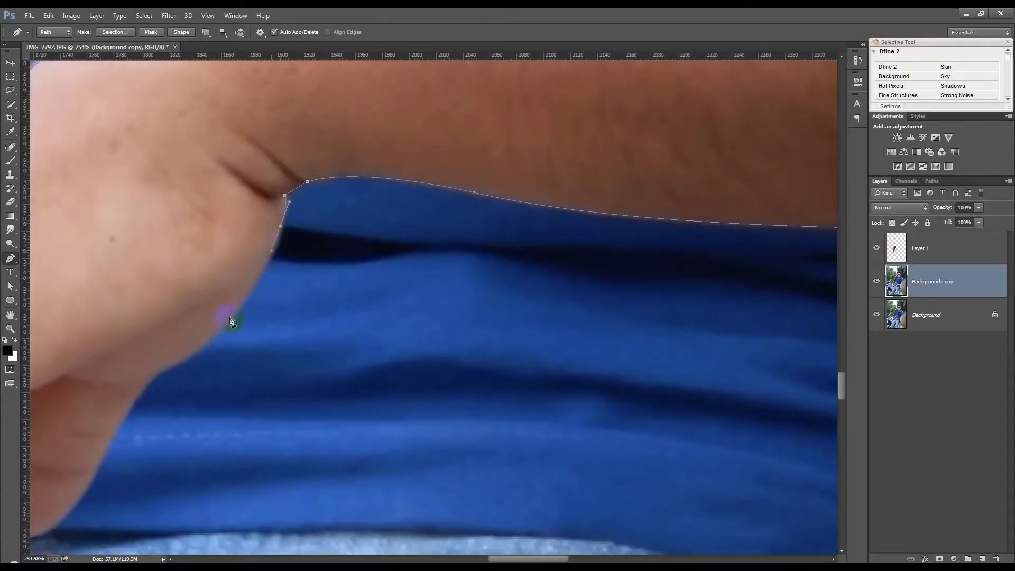
# Trace the heel of the hand and around the thumb tip up to the bent index finger.
pyautogui.moveTo(213, 336); pyautogui.dragTo(136, 399)
pyautogui.click(121, 424)
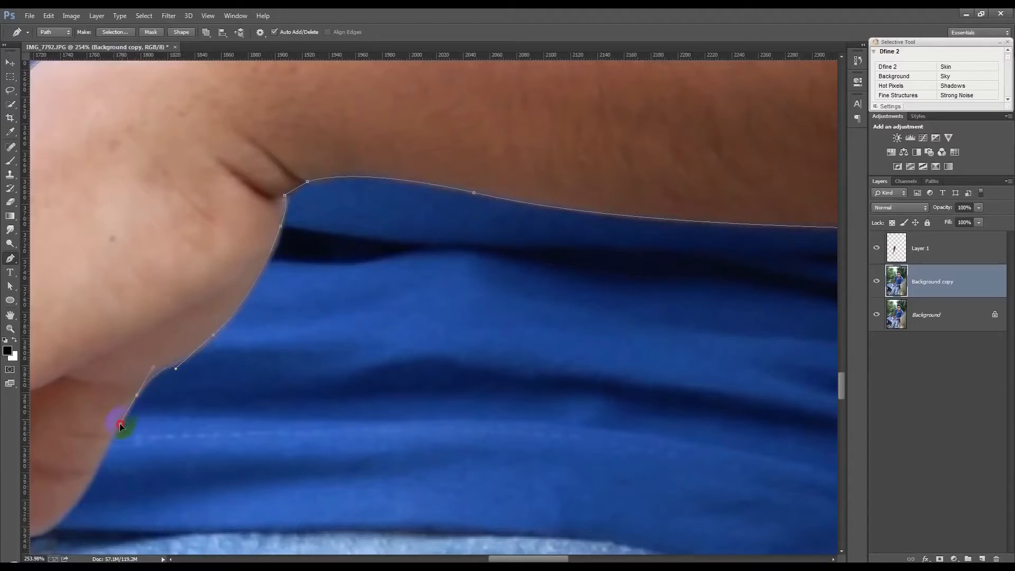
pyautogui.click(97, 468)
pyautogui.moveTo(175, 423); pyautogui.dragTo(467, 236)
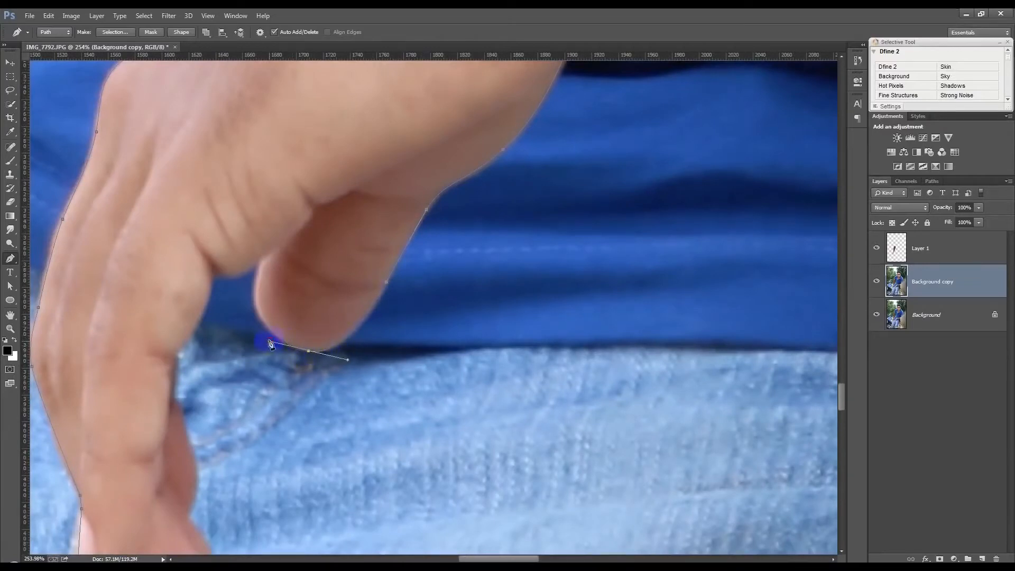
pyautogui.moveTo(274, 221); pyautogui.dragTo(272, 211)
pyautogui.click(259, 264)
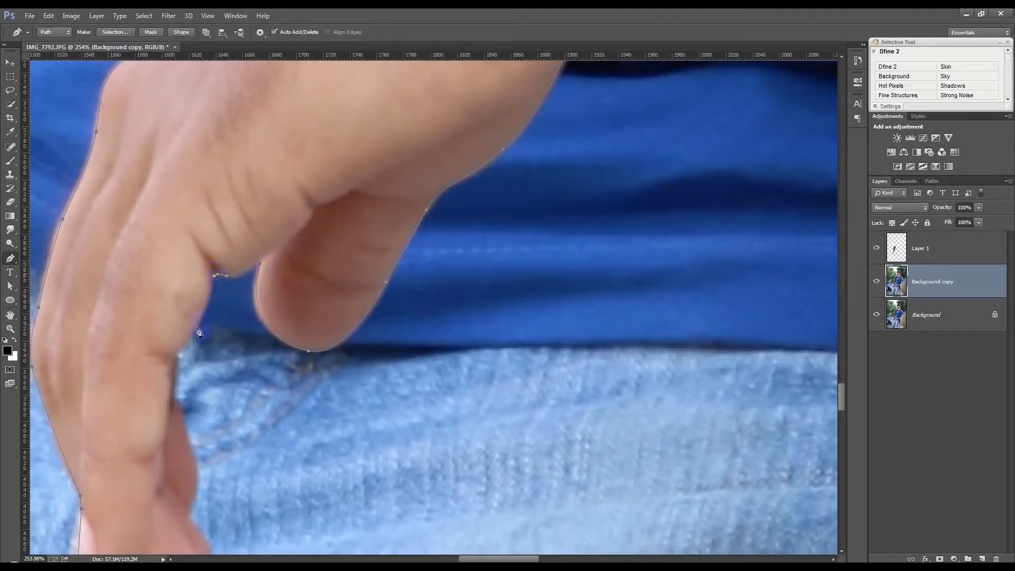
# Trace the inner edge of the index finger and the fingertips below it, closing the path around the forearm and hand.
pyautogui.click(182, 346)
pyautogui.moveTo(177, 365); pyautogui.dragTo(317, 229)
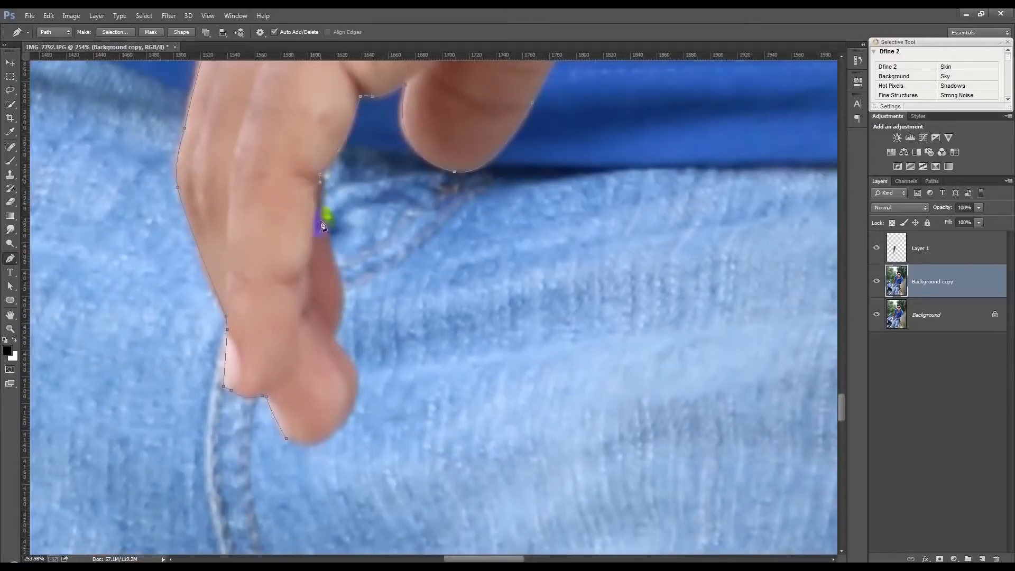
pyautogui.click(336, 268)
pyautogui.moveTo(332, 333); pyautogui.dragTo(361, 372)
pyautogui.hotkey('ctrl', 'z')
pyautogui.keyDown('alt'); pyautogui.click(333, 335); pyautogui.keyUp('alt')
pyautogui.moveTo(348, 416); pyautogui.dragTo(339, 428)
pyautogui.click(287, 440)
pyautogui.scroll(-2, 349, 387)
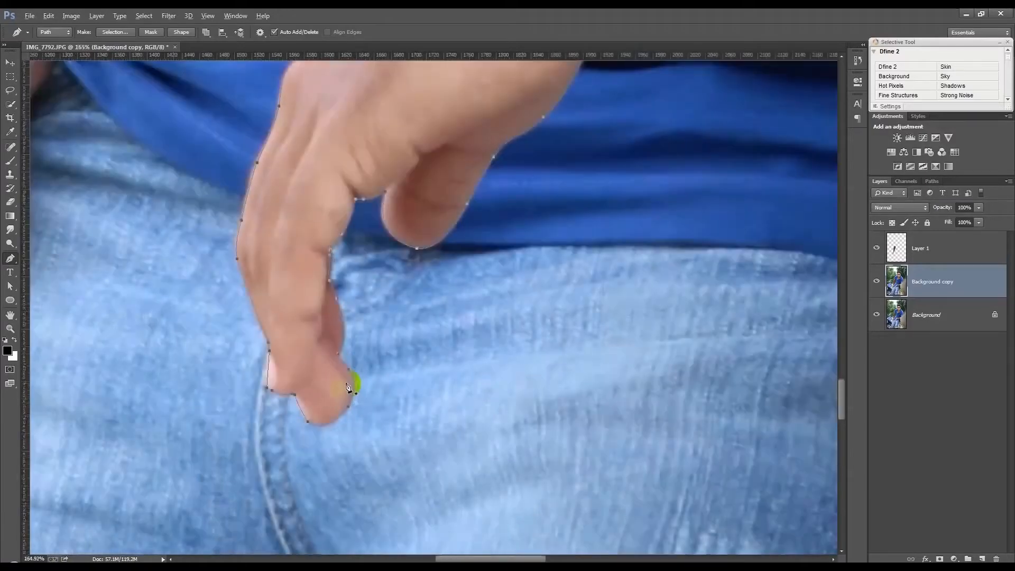
pyautogui.scroll(-4, 349, 387)
# Convert the closed forearm and hand path to a selection, feather it, and copy it to a new layer.
pyautogui.hotkey('ctrl', 'Return')
pyautogui.click(145, 16)
pyautogui.moveTo(157, 142)
pyautogui.click(288, 183)
pyautogui.click(555, 198)
pyautogui.hotkey('ctrl', 'j')
# Check the cut-out arms with both photo layers hidden, leaving Background hidden and making Background copy visible and active.
pyautogui.click(877, 315)
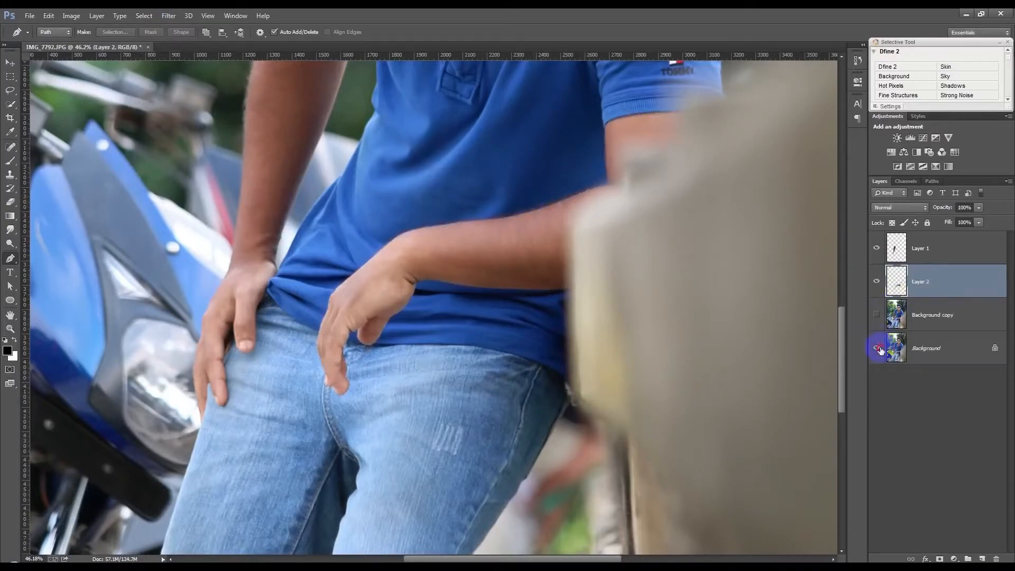
pyautogui.click(877, 349)
pyautogui.click(877, 315)
pyautogui.click(916, 314)
# Start a path at the bottom of the shirt's V-neck and trace the patterned placket edge up towards the collar.
pyautogui.moveTo(662, 245); pyautogui.dragTo(576, 524)
pyautogui.moveTo(494, 111); pyautogui.dragTo(461, 272)
pyautogui.scroll(8, 363, 420)
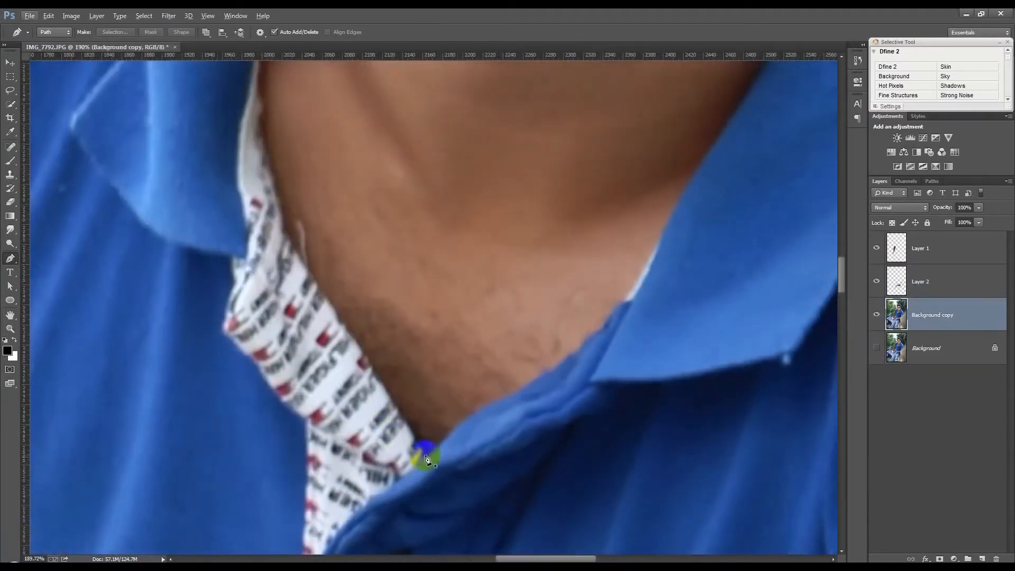
pyautogui.click(425, 453)
pyautogui.click(320, 291)
pyautogui.click(294, 262)
pyautogui.moveTo(271, 169); pyautogui.dragTo(239, 275)
# Continue the path up the neck along the collar edge to the jaw, and follow the bearded jawline to the earlobe.
pyautogui.click(258, 86)
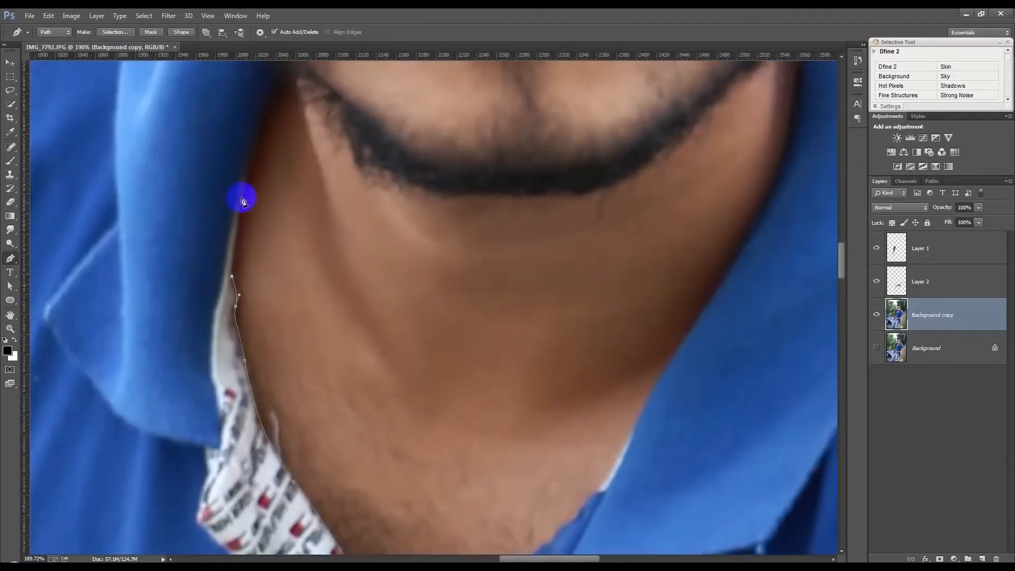
pyautogui.moveTo(250, 167); pyautogui.dragTo(240, 416)
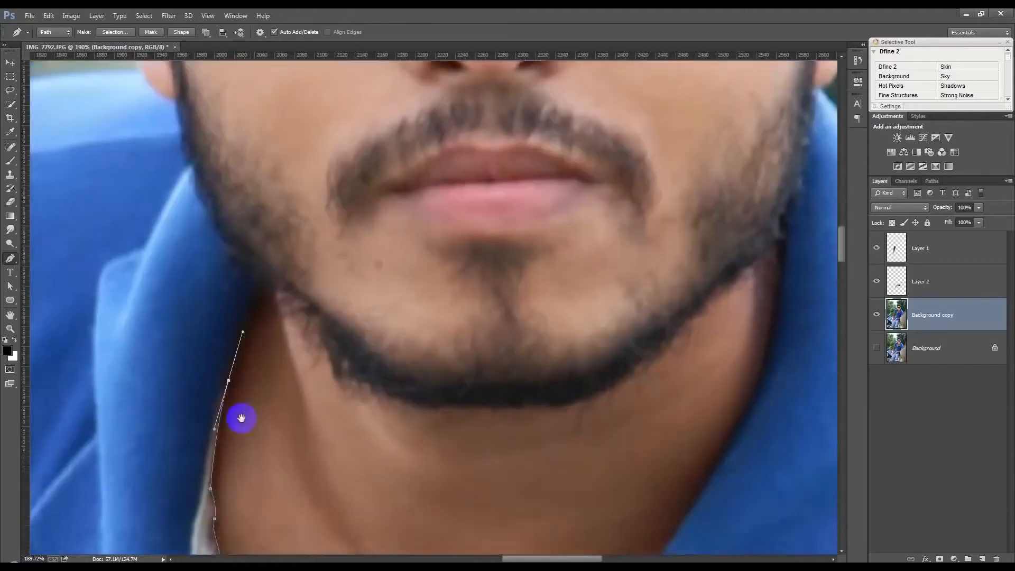
pyautogui.click(251, 333)
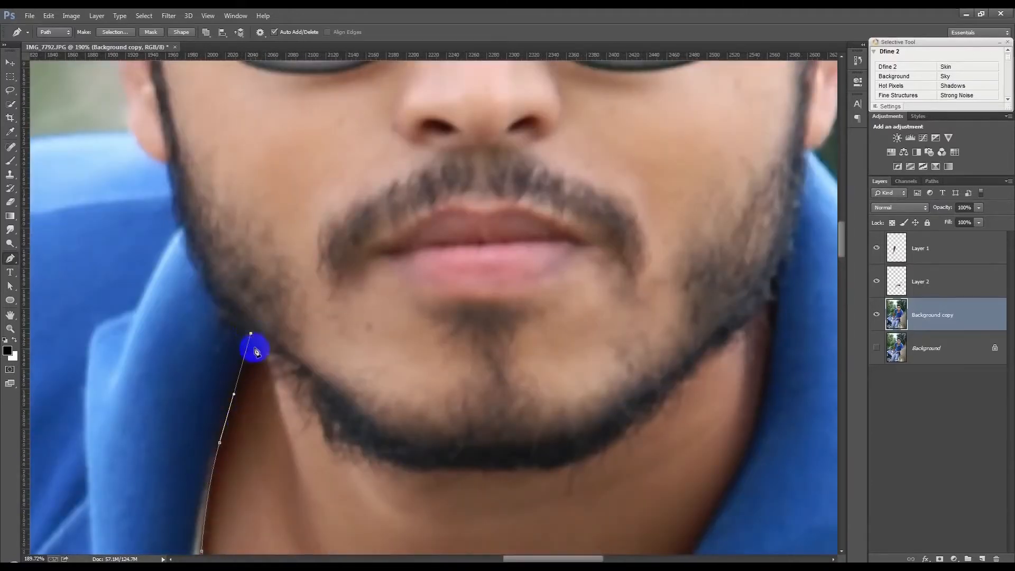
pyautogui.moveTo(179, 207); pyautogui.dragTo(297, 440)
# Trace the ear's outer edge from the lobe over its top to the sunglasses, with a corner point at the top.
pyautogui.moveTo(259, 403); pyautogui.dragTo(231, 250)
pyautogui.click(228, 238)
pyautogui.moveTo(250, 199); pyautogui.dragTo(296, 210)
pyautogui.hotkey('ctrl', 'z')
pyautogui.moveTo(238, 195); pyautogui.dragTo(260, 188)
pyautogui.keyDown('alt'); pyautogui.click(238, 196); pyautogui.keyUp('alt')
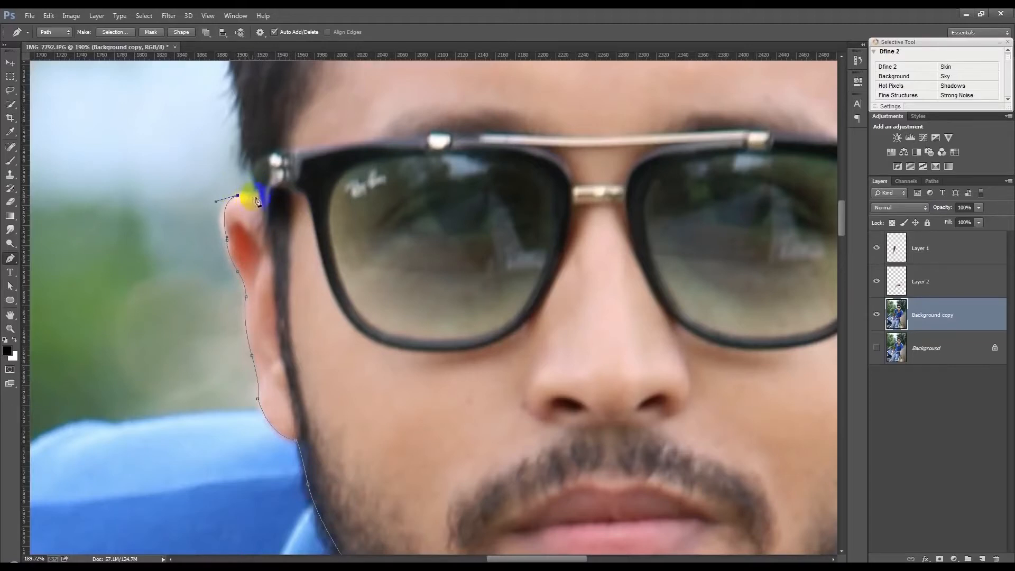
pyautogui.click(256, 196)
# Trace down the ear side of the sunglasses' temple arm and back up its cheek side to the frame hinge.
pyautogui.moveTo(273, 262); pyautogui.dragTo(276, 282)
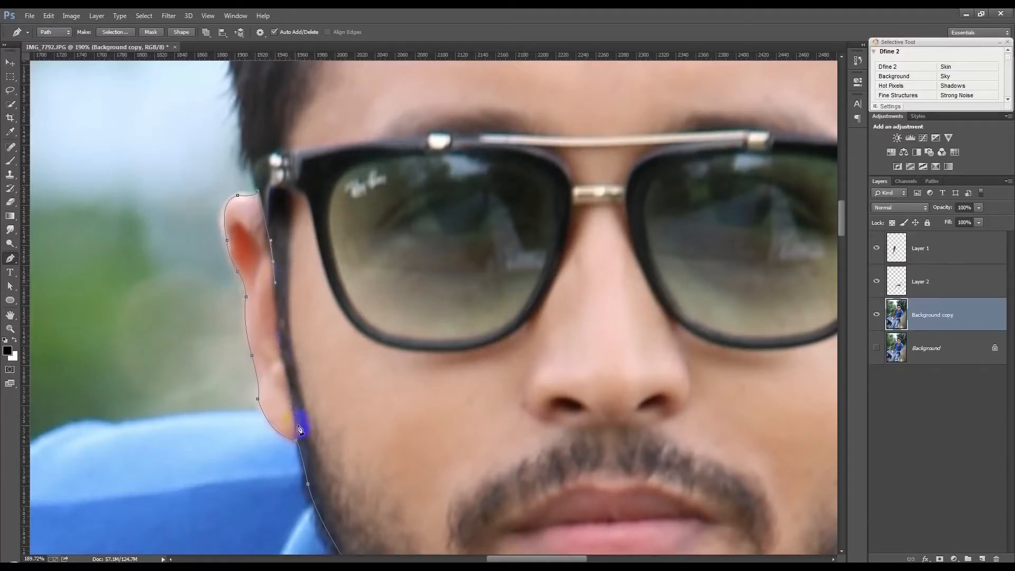
pyautogui.moveTo(298, 426); pyautogui.dragTo(308, 439)
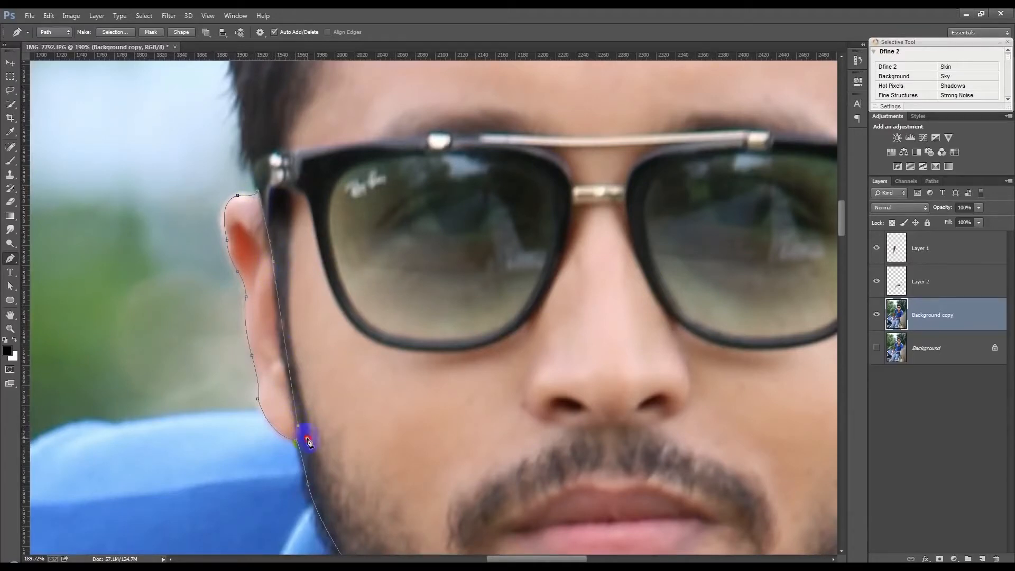
pyautogui.moveTo(288, 312); pyautogui.dragTo(314, 235)
pyautogui.click(292, 190)
pyautogui.hotkey('ctrl', 'z')
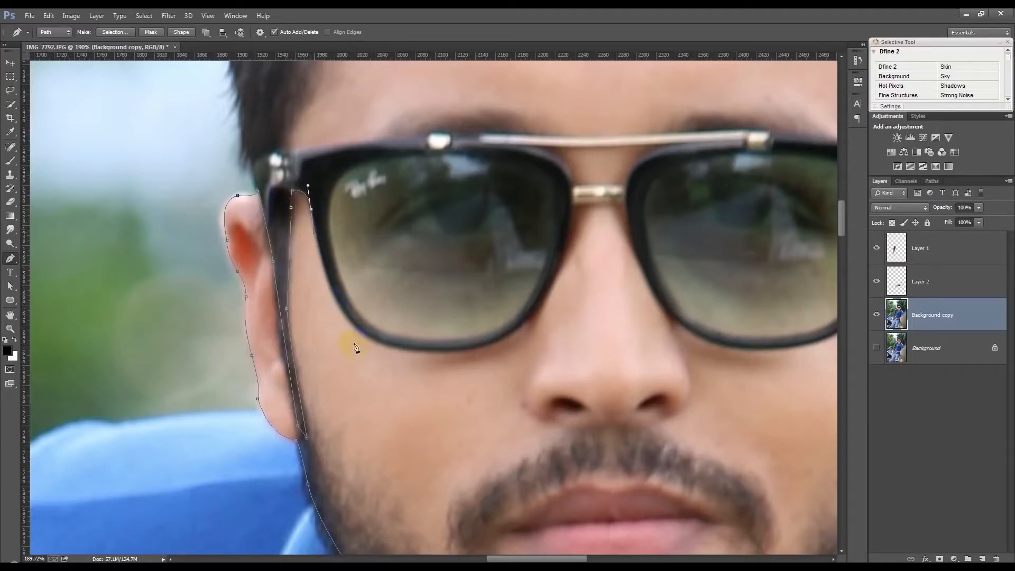
# Curve the path around the lower rim of the Ray-Ban-marked lens and under the nose bridge, with corner points at both bridge ends.
pyautogui.moveTo(363, 333); pyautogui.dragTo(396, 355)
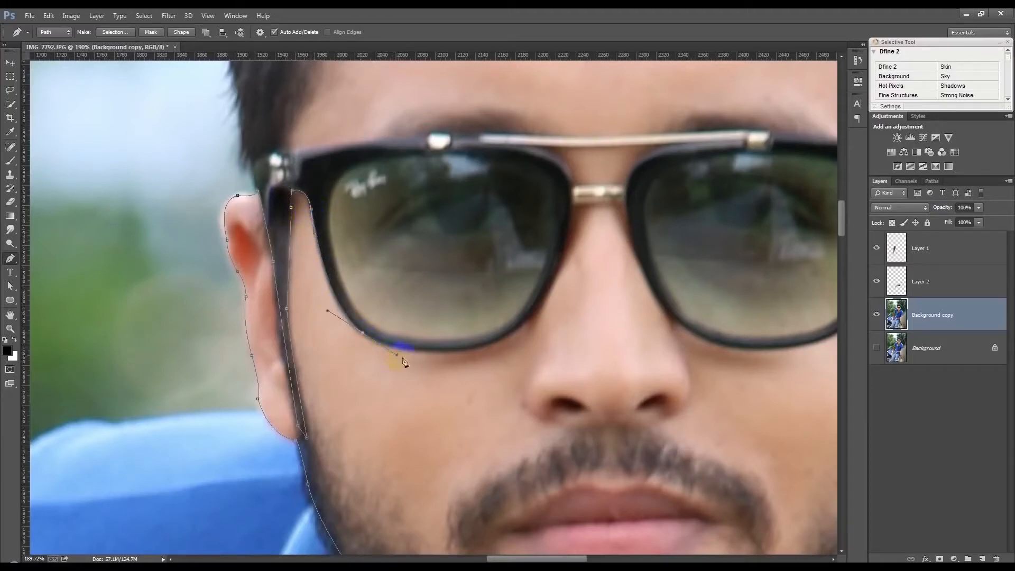
pyautogui.moveTo(521, 326); pyautogui.dragTo(551, 290)
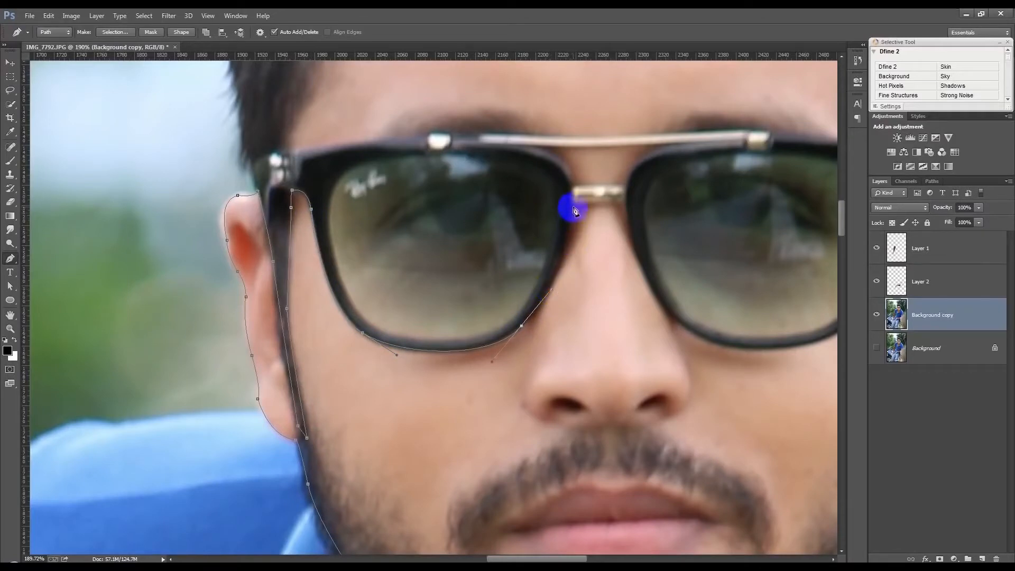
pyautogui.moveTo(576, 211); pyautogui.dragTo(582, 159)
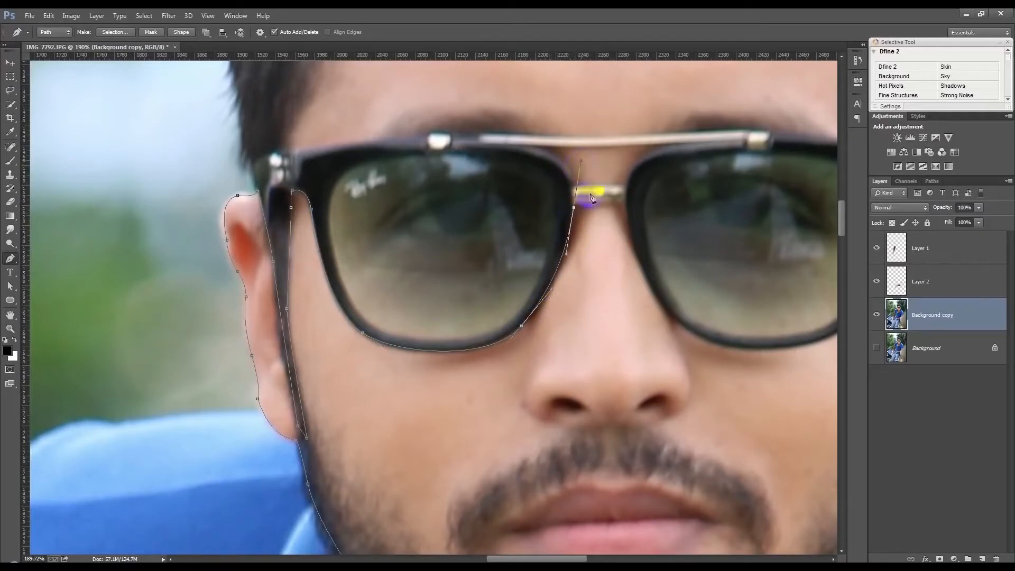
pyautogui.keyDown('alt'); pyautogui.click(575, 208); pyautogui.keyUp('alt')
pyautogui.moveTo(623, 203); pyautogui.dragTo(664, 207)
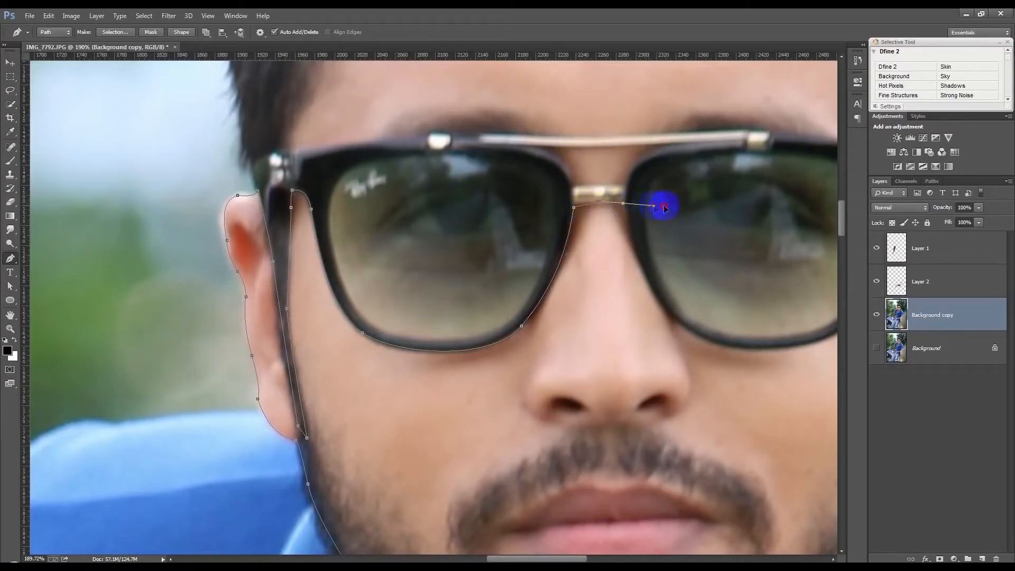
pyautogui.keyDown('alt'); pyautogui.click(624, 204); pyautogui.keyUp('alt')
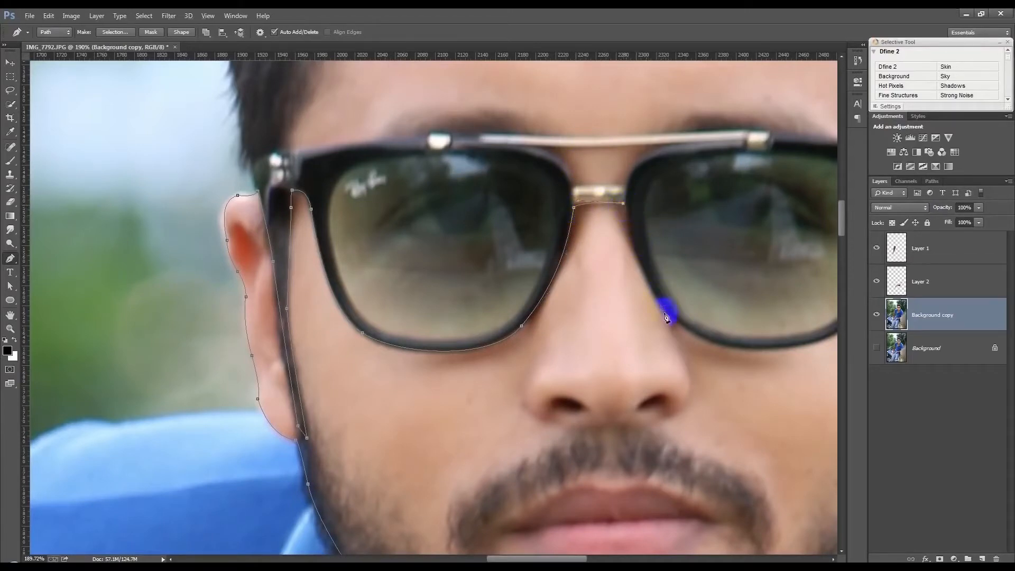
# Curve the path around the lower rim of the second lens and up to the frame hinge beside the temple.
pyautogui.moveTo(672, 318); pyautogui.dragTo(504, 275)
pyautogui.moveTo(596, 242); pyautogui.dragTo(616, 233)
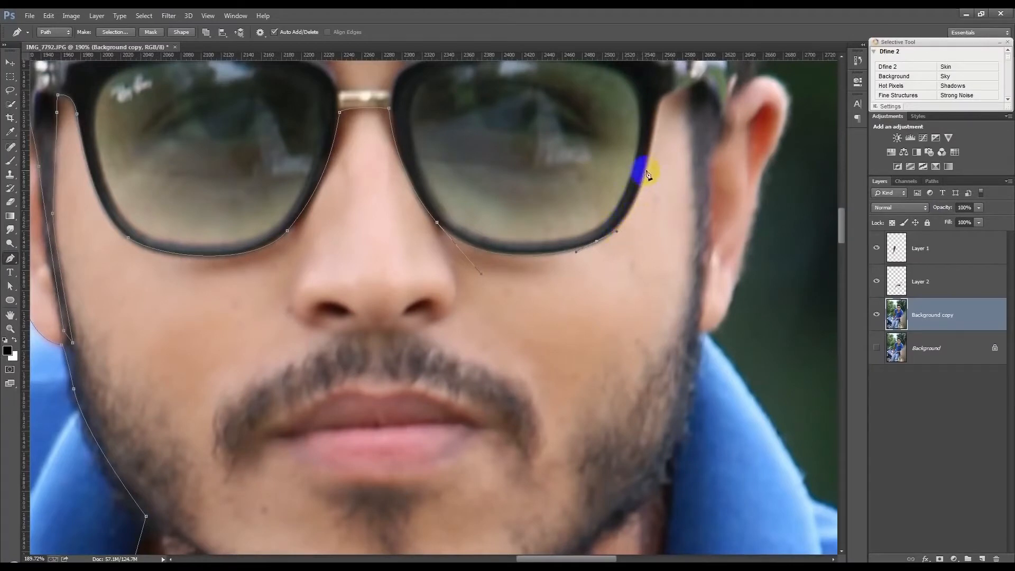
pyautogui.moveTo(649, 172); pyautogui.dragTo(666, 95)
pyautogui.moveTo(665, 94); pyautogui.dragTo(675, 94)
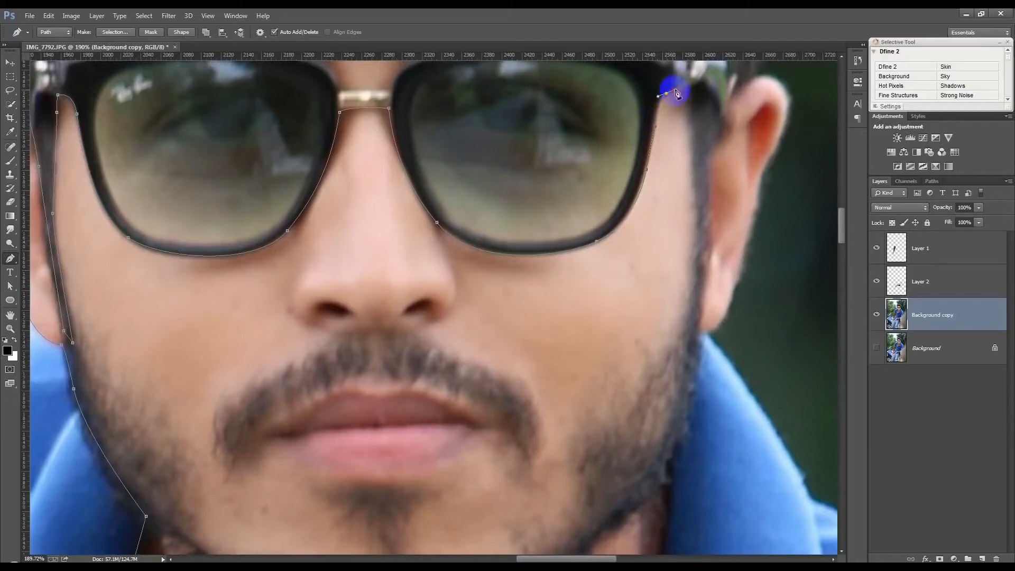
pyautogui.click(696, 86)
# Trace down the cheek side of the second temple arm to lobe level and back up along its ear side.
pyautogui.moveTo(694, 285); pyautogui.dragTo(684, 338)
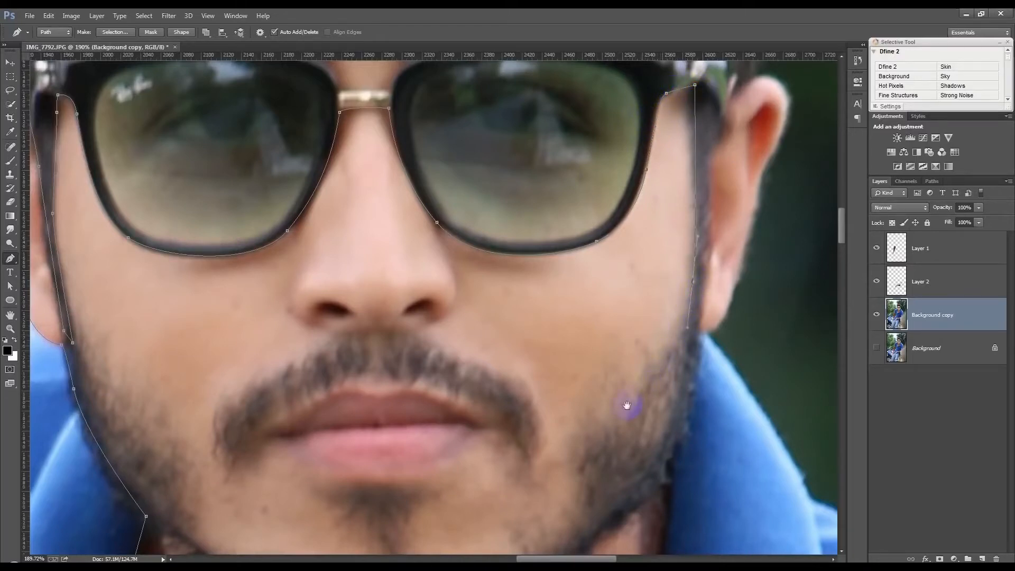
pyautogui.moveTo(627, 406); pyautogui.dragTo(587, 322)
pyautogui.scroll(-2, 565, 363)
pyautogui.scroll(1, 565, 363)
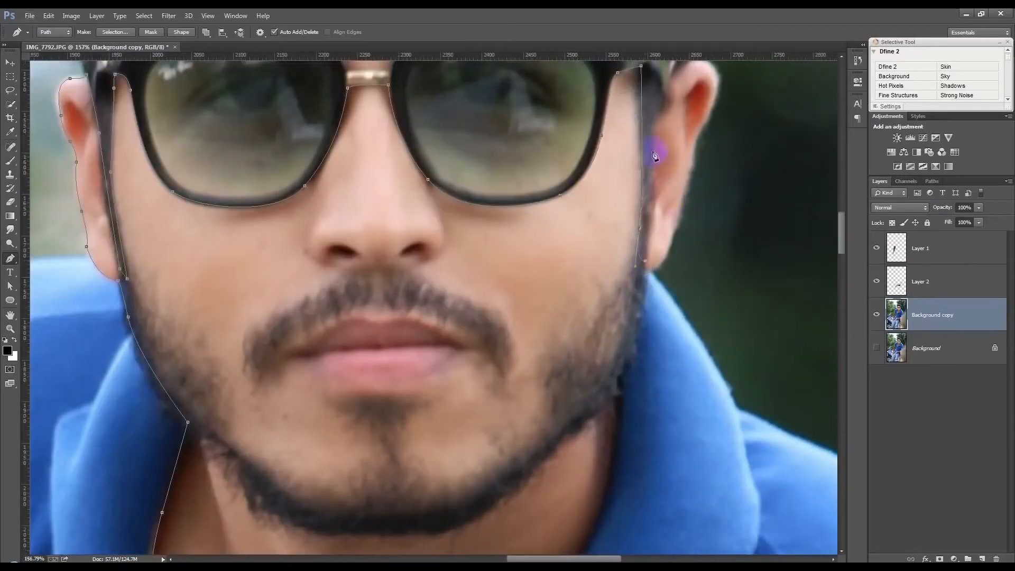
pyautogui.click(661, 107)
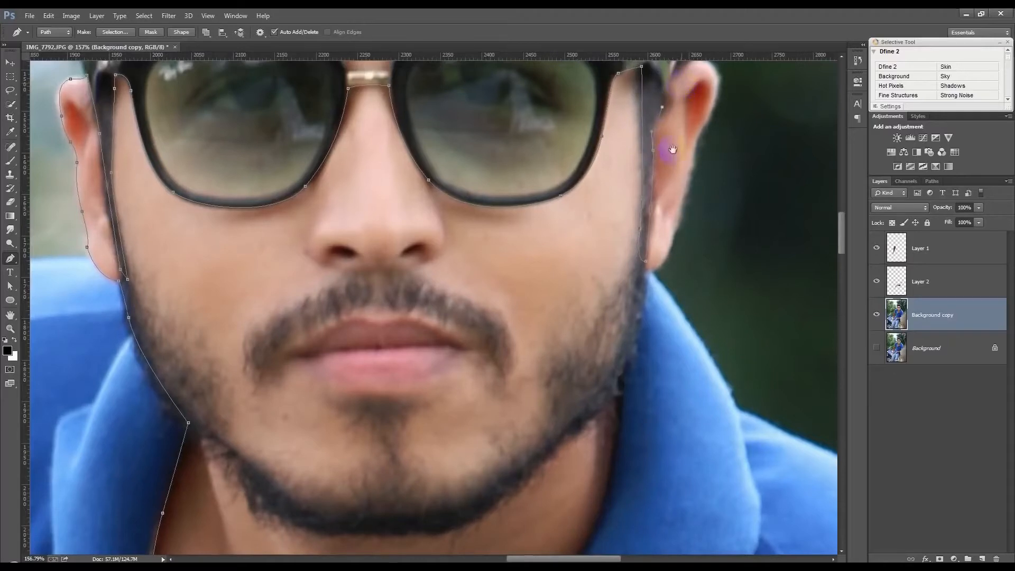
# Trace over the top of the second ear, down its outer edge, and along the jaw to the collar.
pyautogui.moveTo(680, 83); pyautogui.dragTo(657, 189)
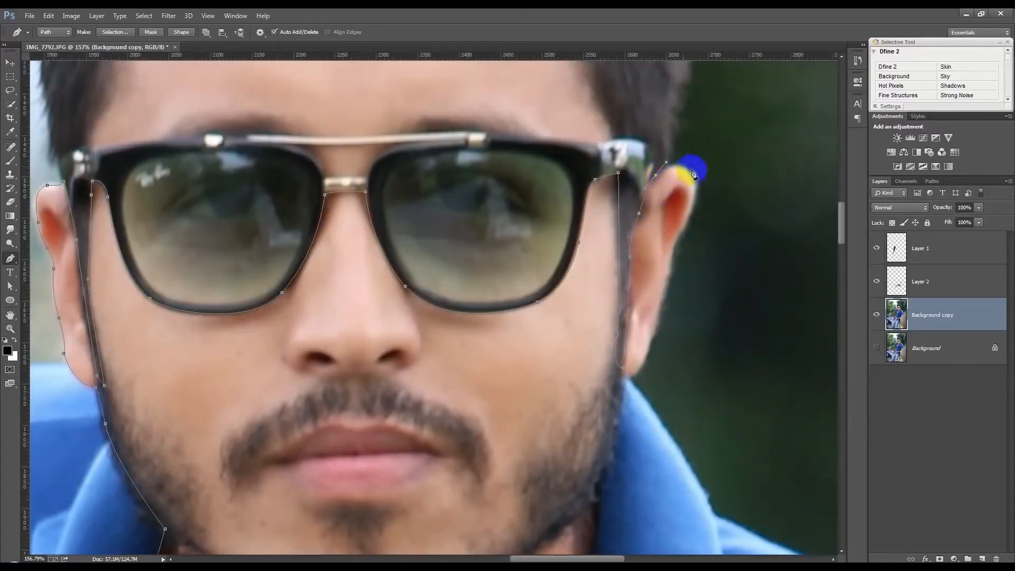
pyautogui.moveTo(695, 191); pyautogui.dragTo(695, 222)
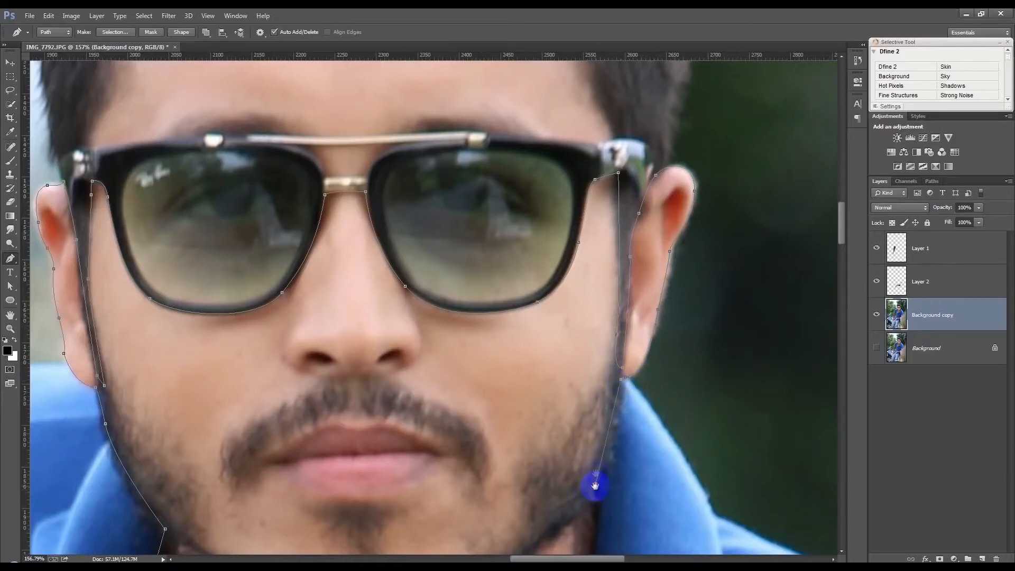
pyautogui.moveTo(595, 486); pyautogui.dragTo(597, 242)
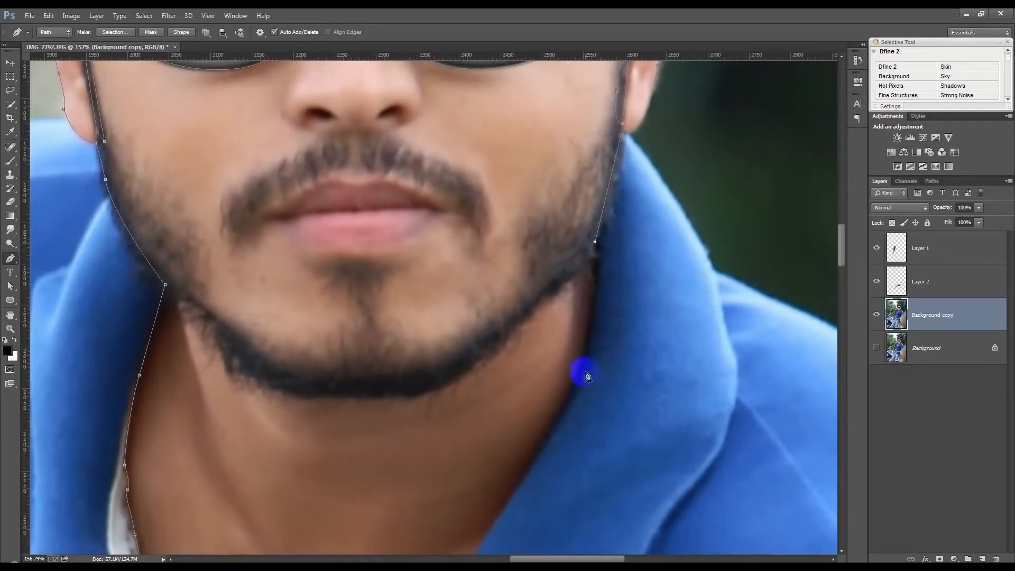
# Trace the neck down along the collar and placket edge, closing the path at the bottom of the V-neck.
pyautogui.moveTo(576, 387); pyautogui.dragTo(565, 413)
pyautogui.moveTo(565, 416); pyautogui.dragTo(639, 189)
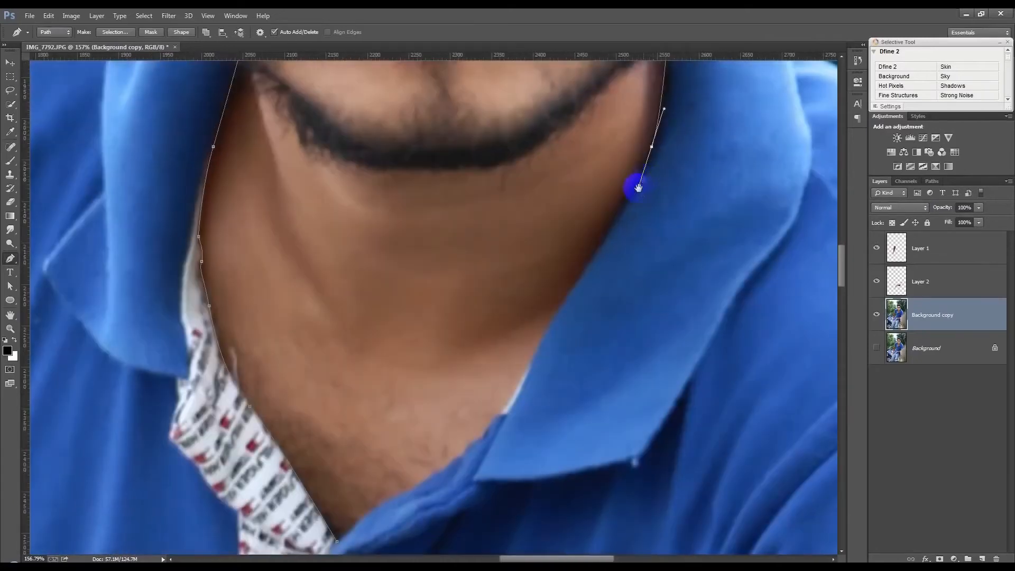
pyautogui.moveTo(557, 311); pyautogui.dragTo(540, 340)
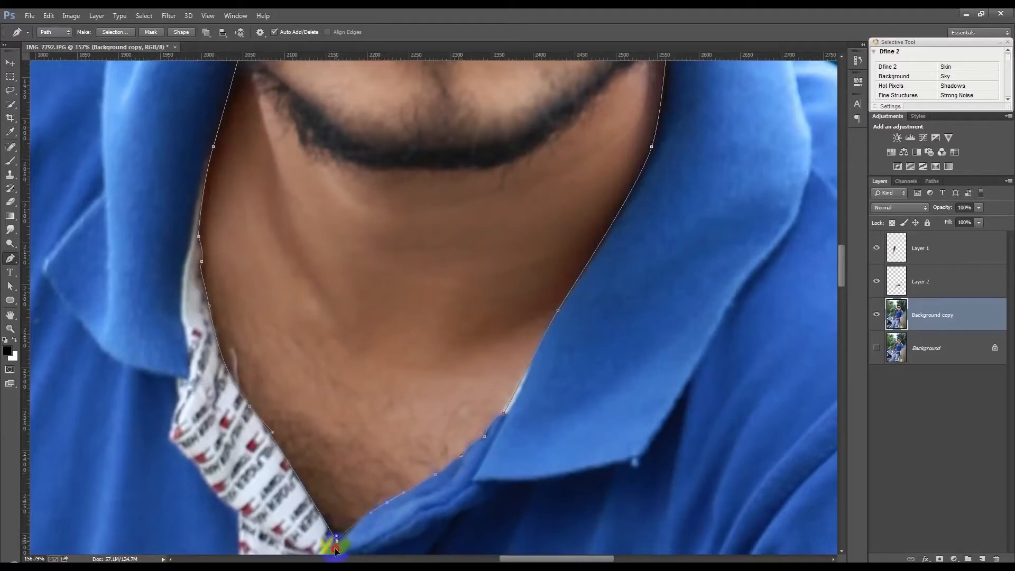
# Convert the closed face and neck path to a selection and copy it to a new layer.
pyautogui.scroll(-5, 362, 499)
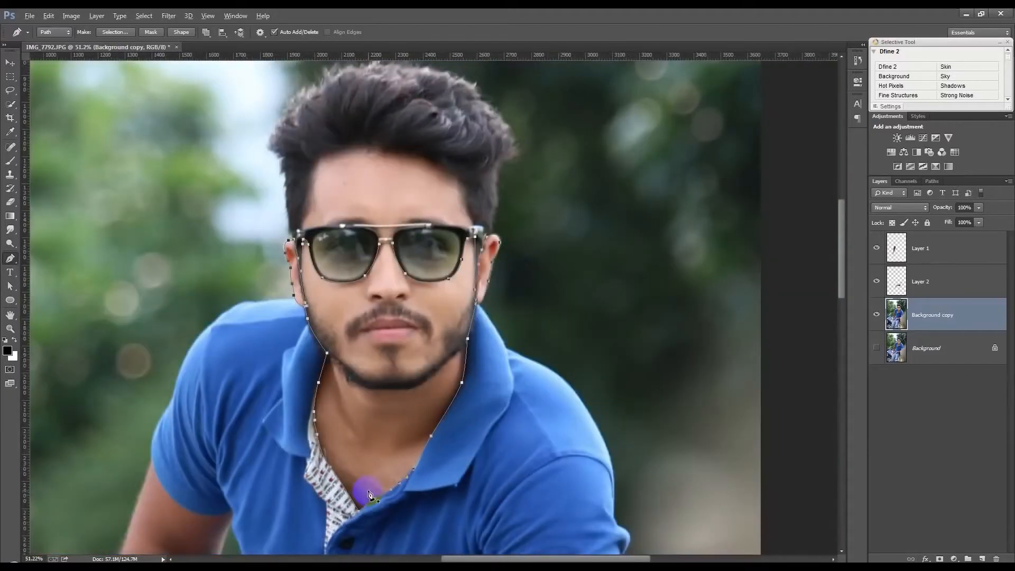
pyautogui.hotkey('ctrl', 'Return')
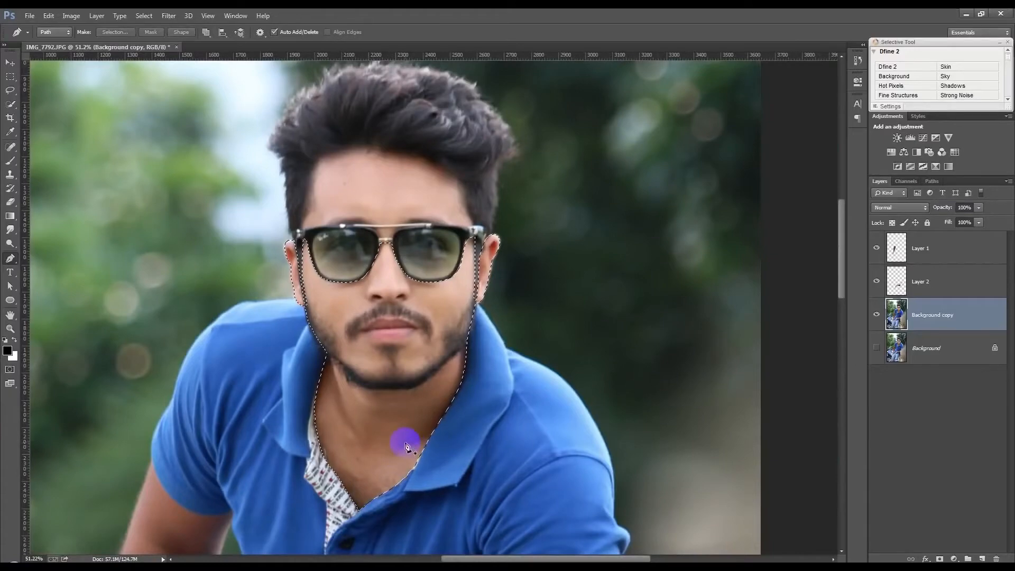
pyautogui.hotkey('ctrl', 'j')
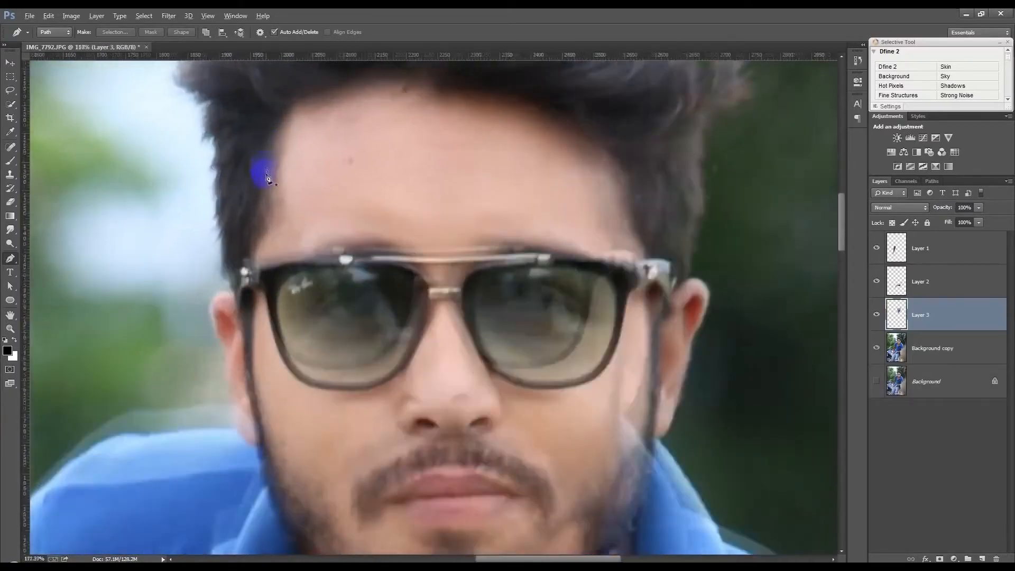
# Start a forehead path at the hinge of the sunglasses and trace the side hairline up to the forehead's upper corner.
pyautogui.scroll(2, 257, 315)
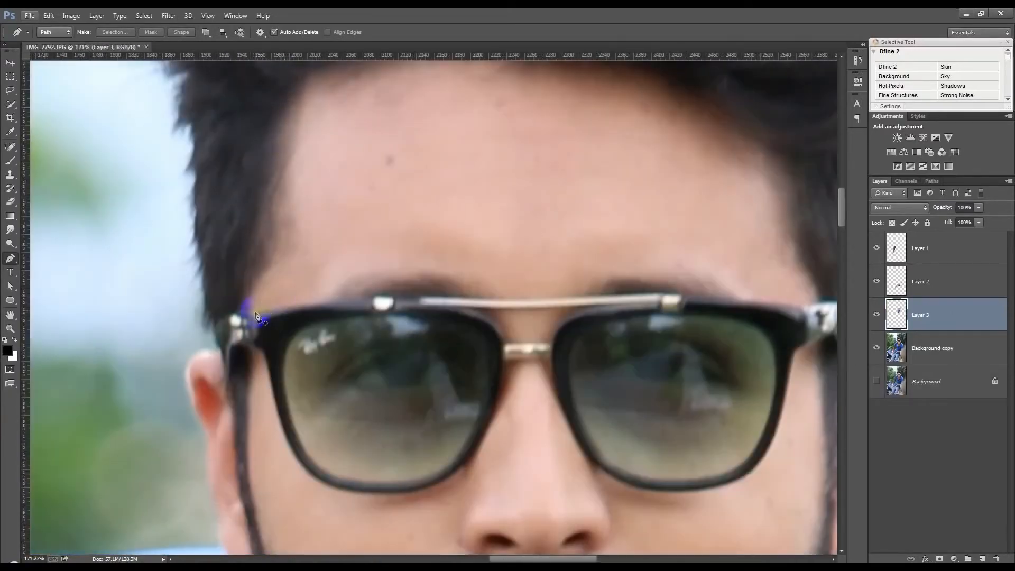
pyautogui.click(247, 315)
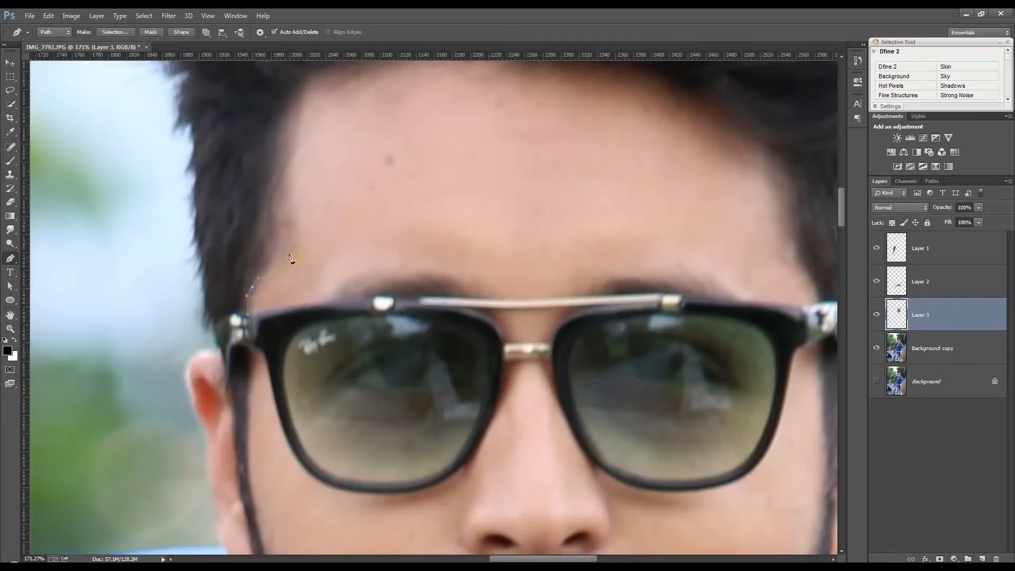
pyautogui.moveTo(309, 141); pyautogui.dragTo(288, 266)
pyautogui.click(297, 209)
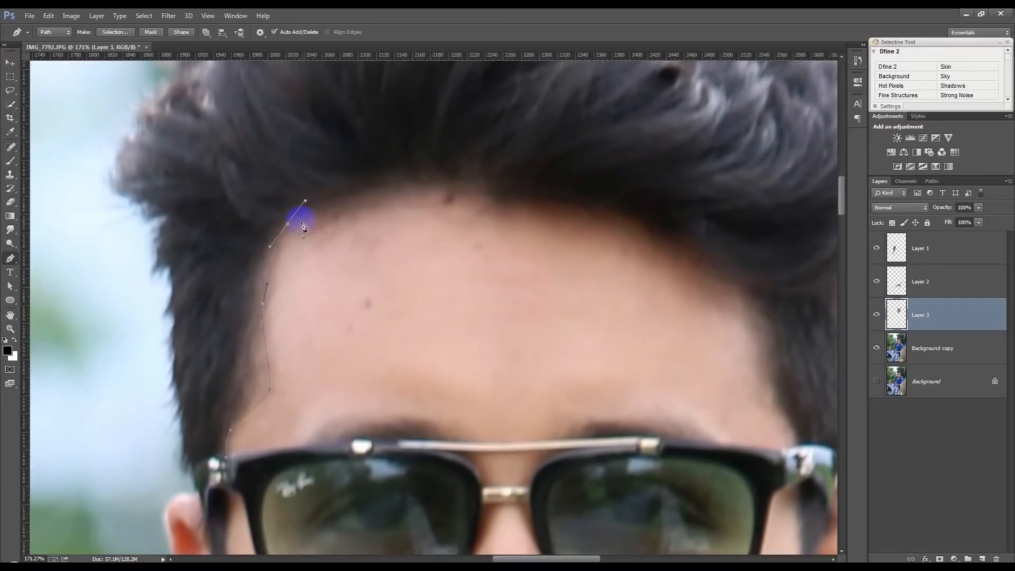
pyautogui.moveTo(275, 225); pyautogui.dragTo(305, 196)
# Curve the path across the hairline, down the opposite temple, and back along the sunglasses' top edge to the starting point.
pyautogui.moveTo(520, 192); pyautogui.dragTo(665, 228)
pyautogui.moveTo(727, 273); pyautogui.dragTo(769, 293)
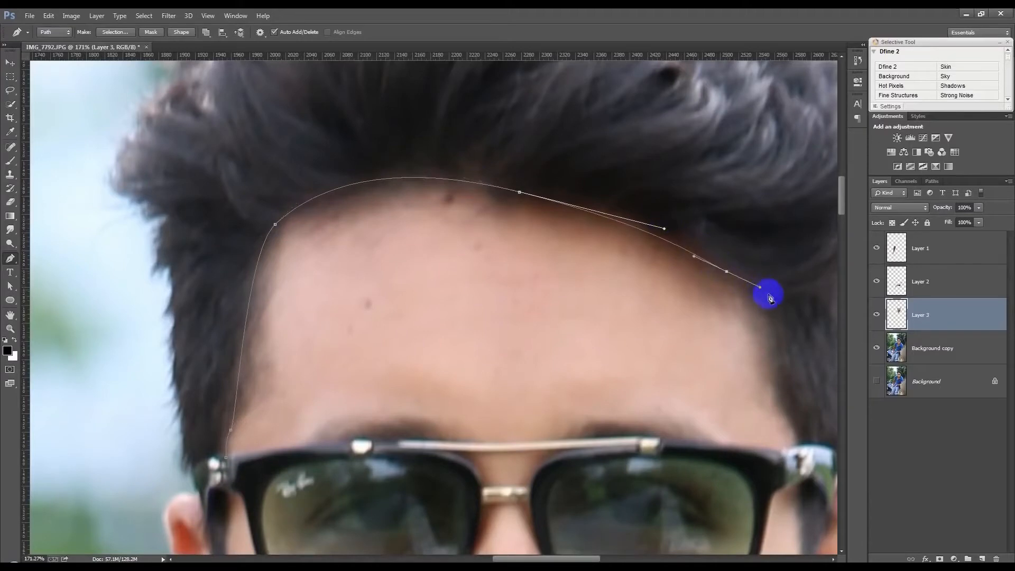
pyautogui.moveTo(794, 427); pyautogui.dragTo(815, 452)
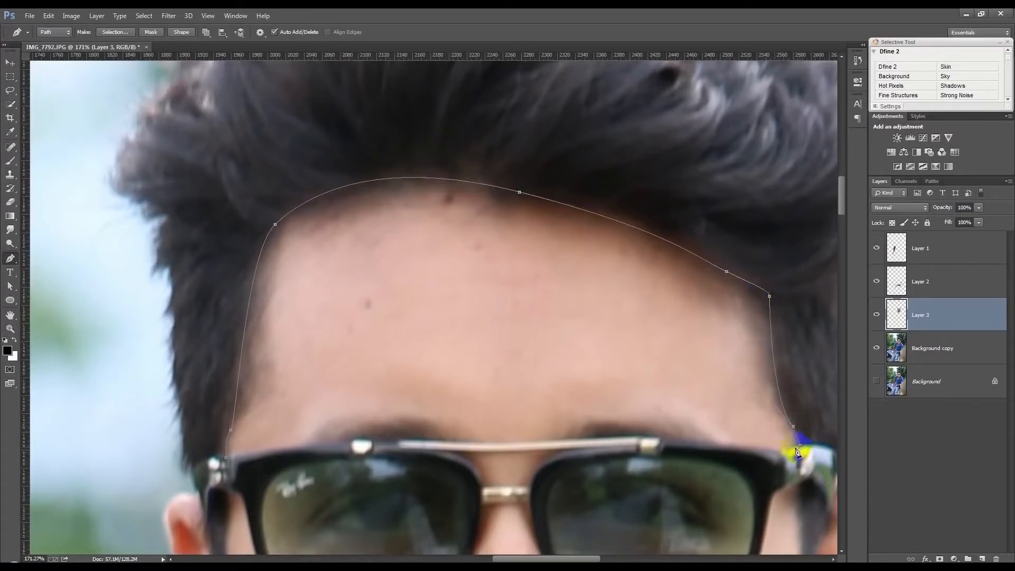
pyautogui.click(783, 452)
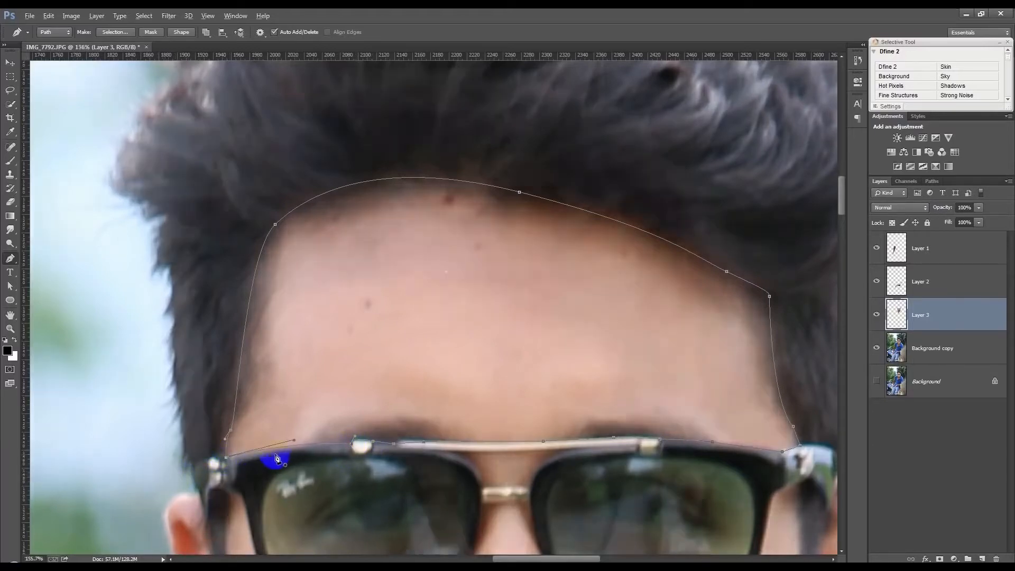
# Convert the forehead path to a selection, feather it, and copy the forehead from Background copy to a new layer.
pyautogui.scroll(-5, 277, 460)
pyautogui.hotkey('ctrl', 'Return')
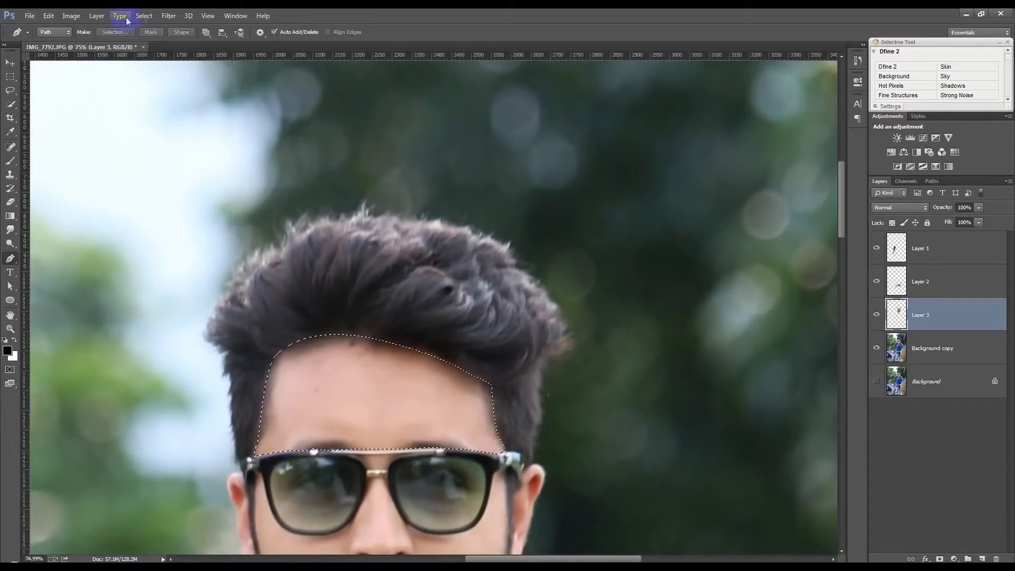
pyautogui.click(167, 16)
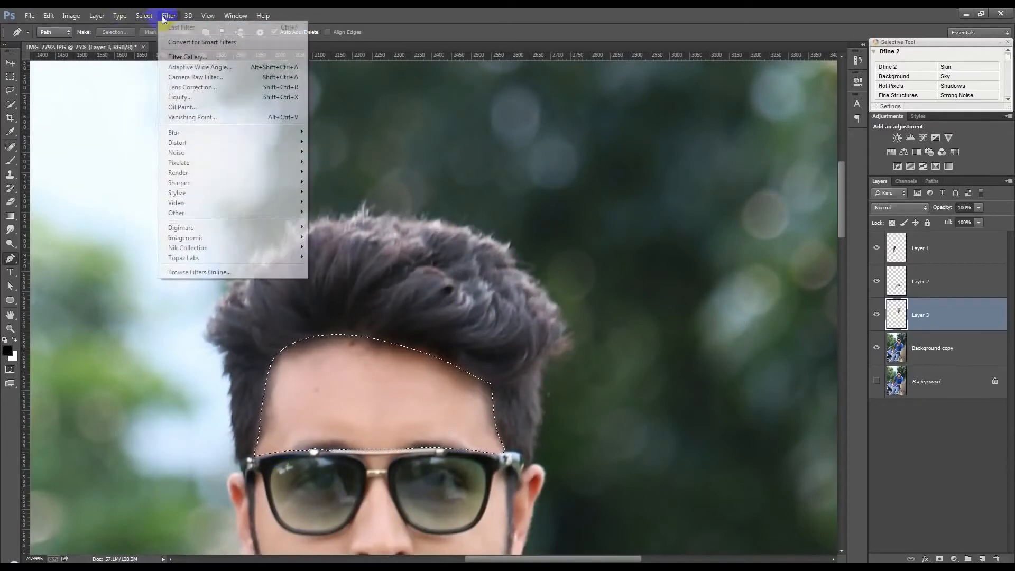
pyautogui.moveTo(144, 16)
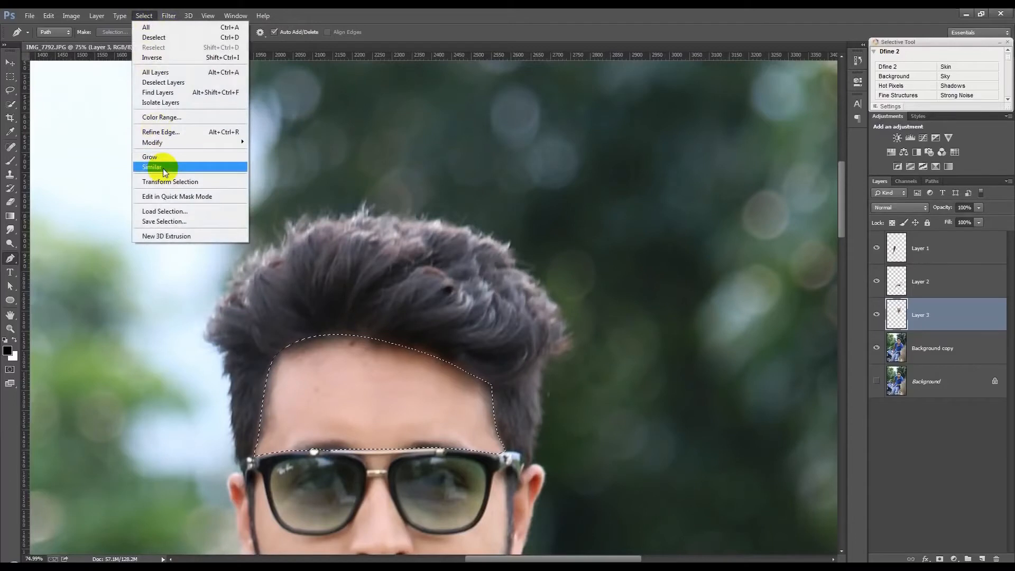
pyautogui.moveTo(163, 145)
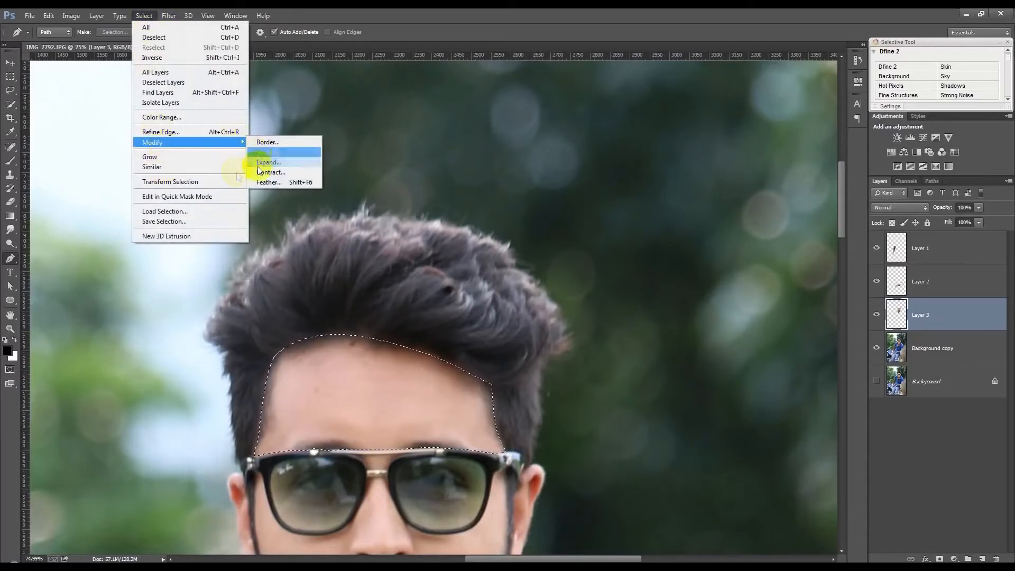
pyautogui.click(265, 183)
pyautogui.click(561, 199)
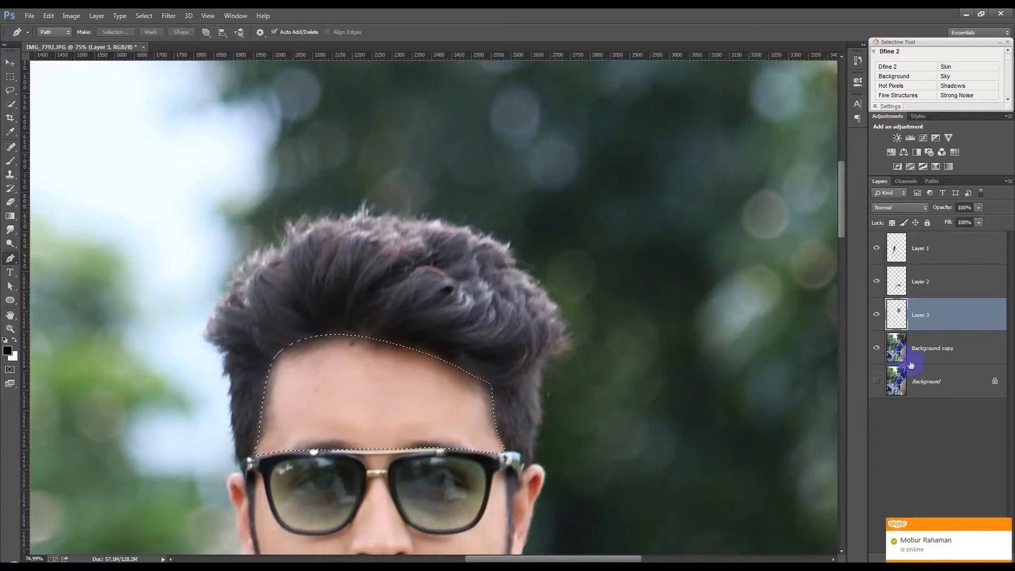
pyautogui.click(925, 351)
pyautogui.hotkey('ctrl', 'j')
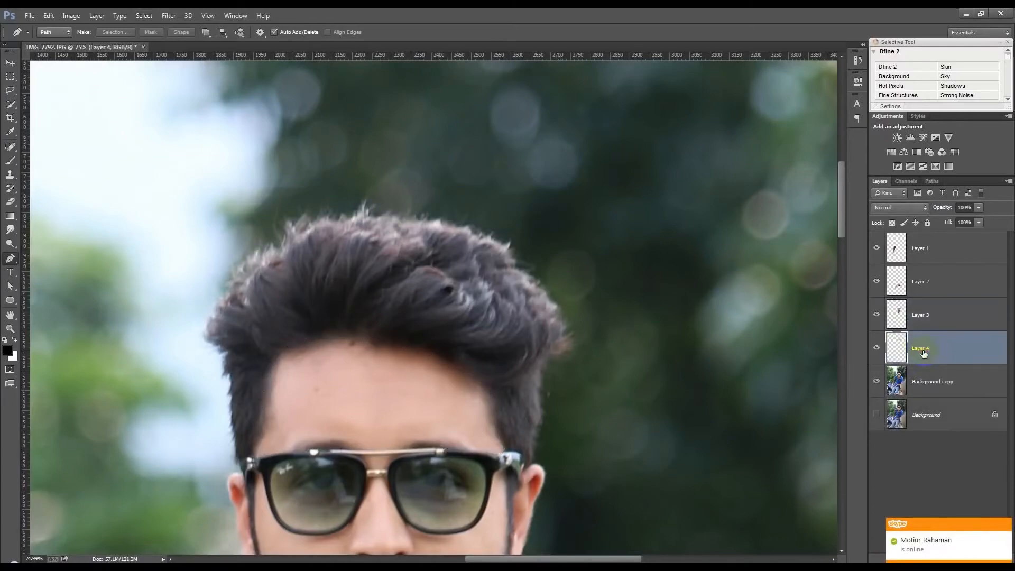
# Load the outline of the face and neck layer, Layer 3, as a selection and delete that layer.
pyautogui.click(878, 379)
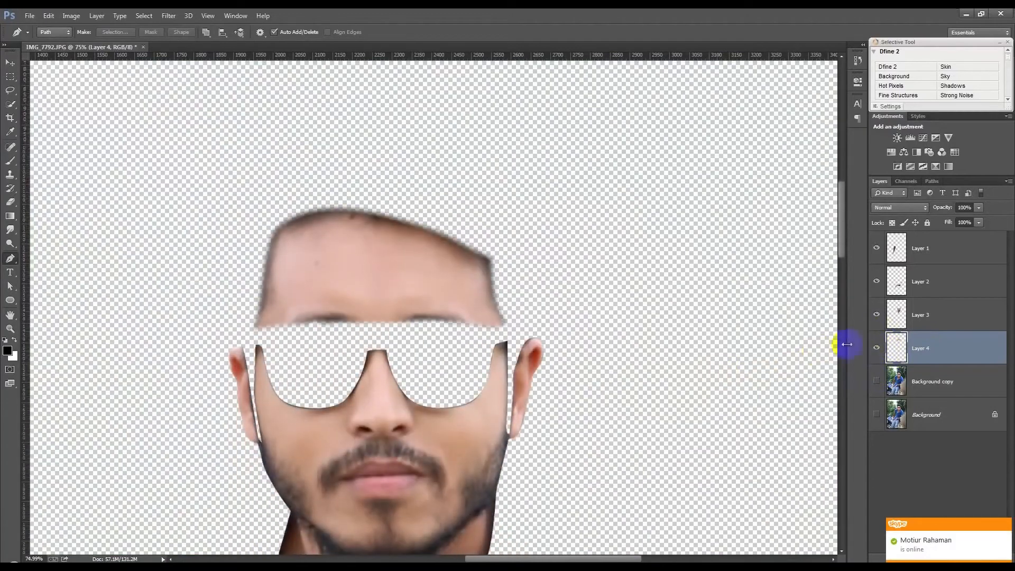
pyautogui.click(899, 320)
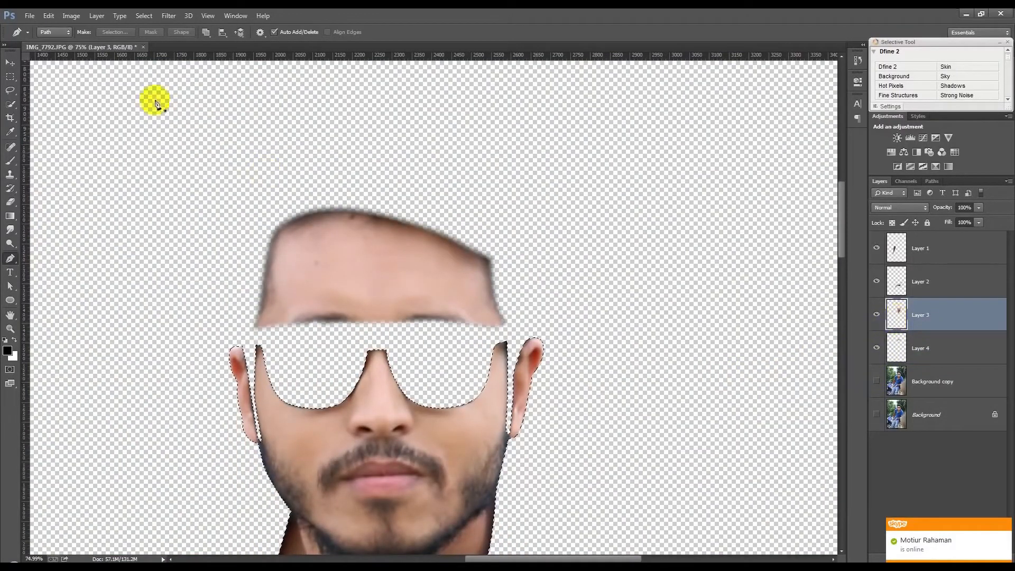
pyautogui.click(877, 314)
pyautogui.click(877, 381)
pyautogui.click(895, 381)
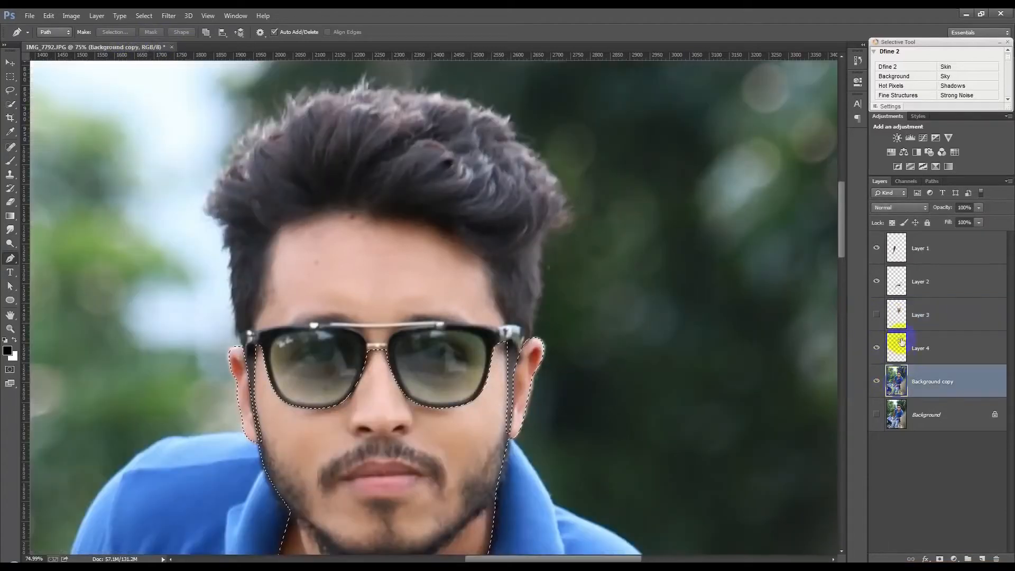
pyautogui.click(917, 315)
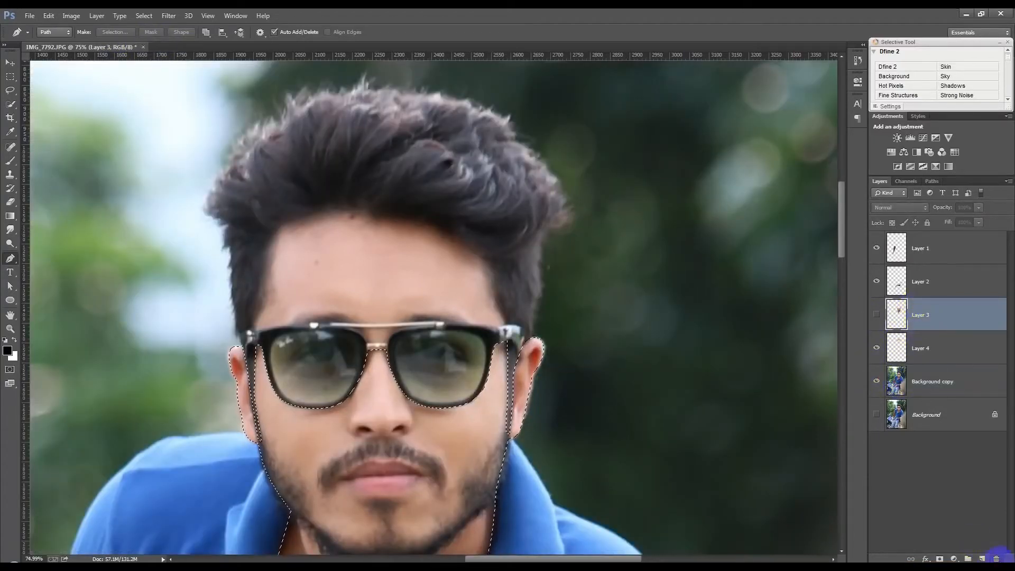
pyautogui.click(997, 558)
pyautogui.click(487, 217)
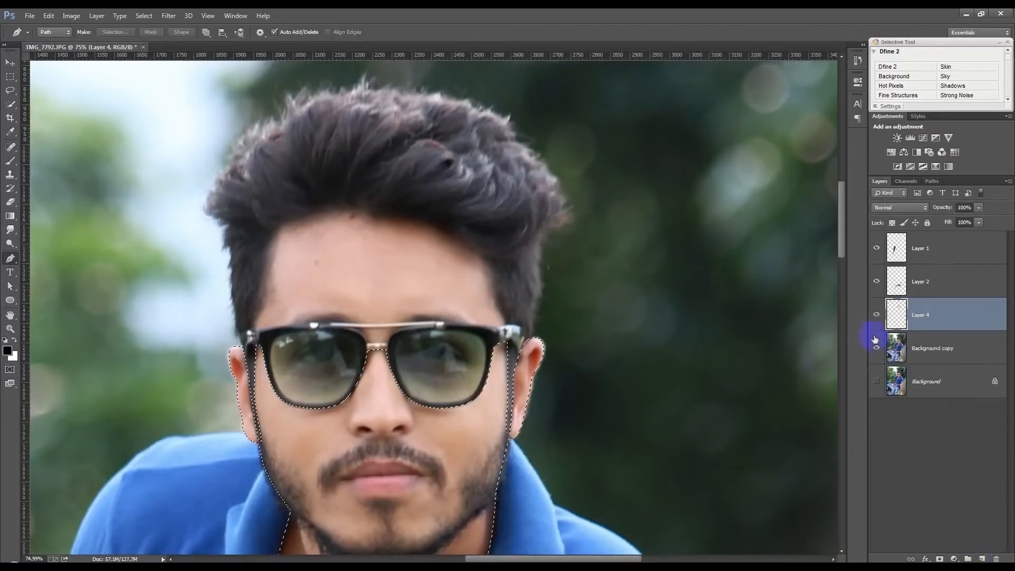
# Feather the face and neck selection by 5 pixels and copy that area from Background copy to a new layer.
pyautogui.click(902, 346)
pyautogui.click(169, 16)
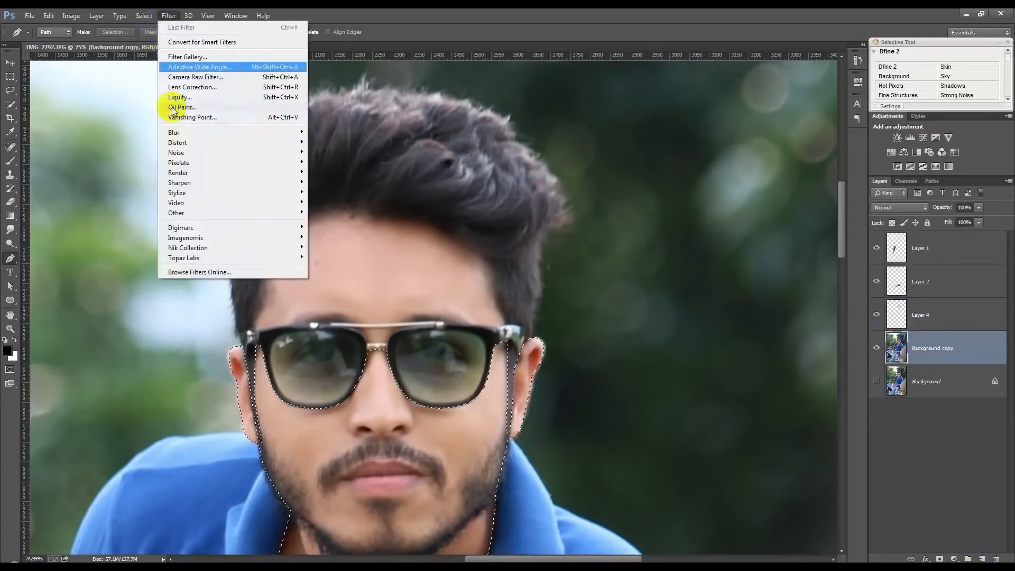
pyautogui.moveTo(144, 16)
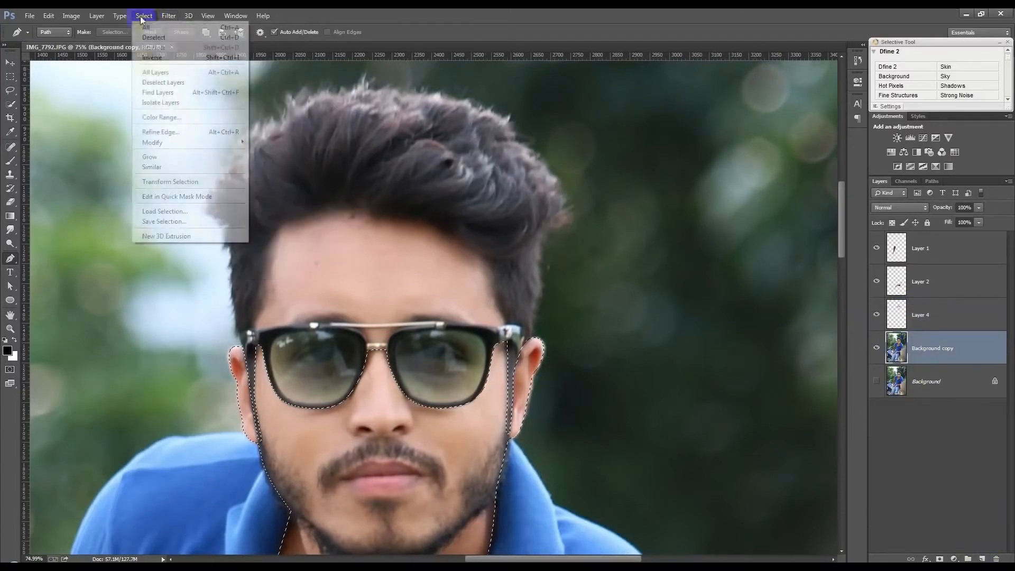
pyautogui.moveTo(159, 142)
pyautogui.click(288, 183)
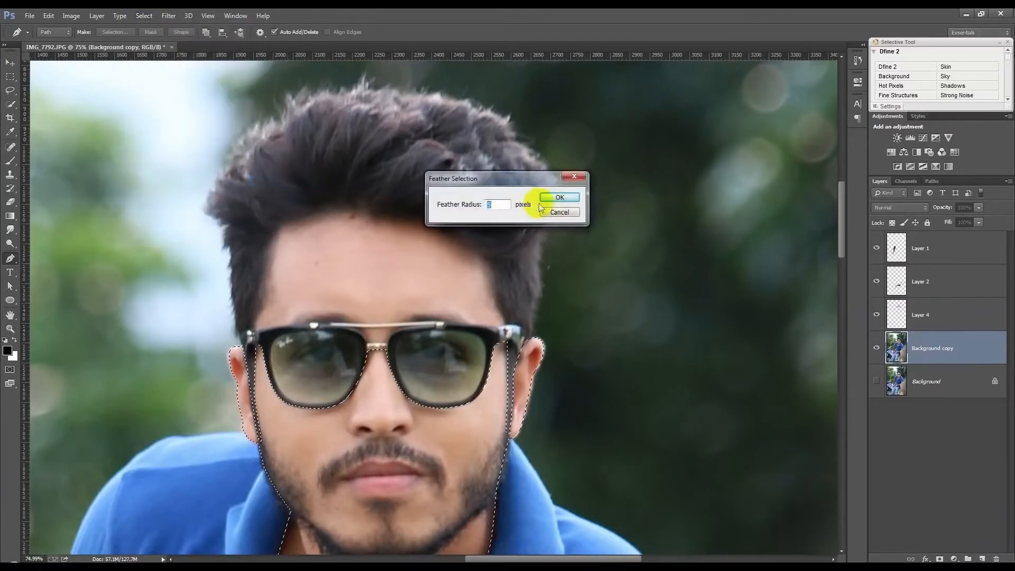
pyautogui.click(558, 207)
pyautogui.hotkey('ctrl', 'j')
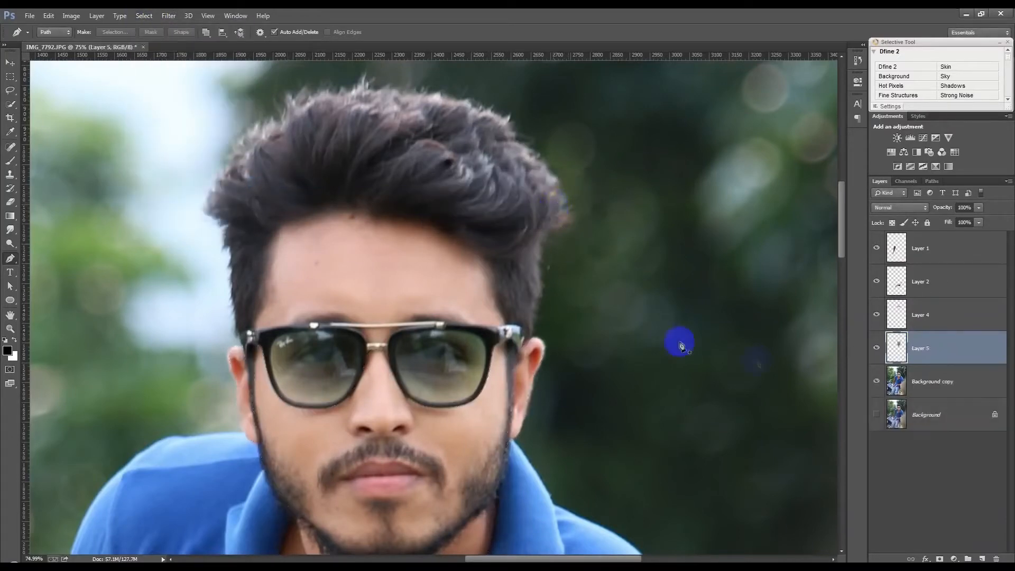
# Merge the four skin layers into one and hide Background copy to isolate the cut-out skin.
pyautogui.scroll(-5, 794, 371)
pyautogui.keyDown('shift'); pyautogui.click(928, 259); pyautogui.keyUp('shift')
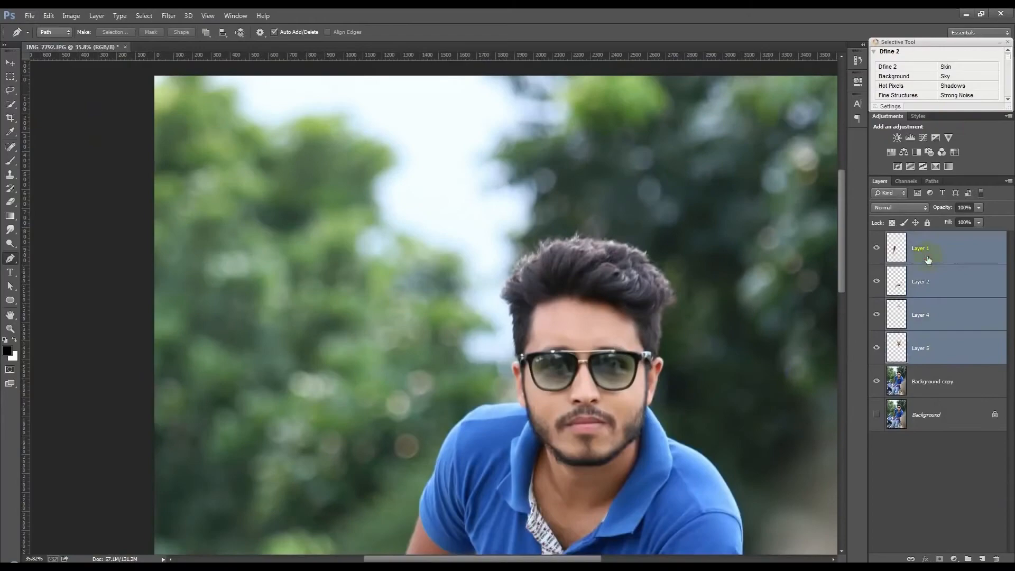
pyautogui.rightClick(939, 256)
pyautogui.click(830, 397)
pyautogui.click(878, 281)
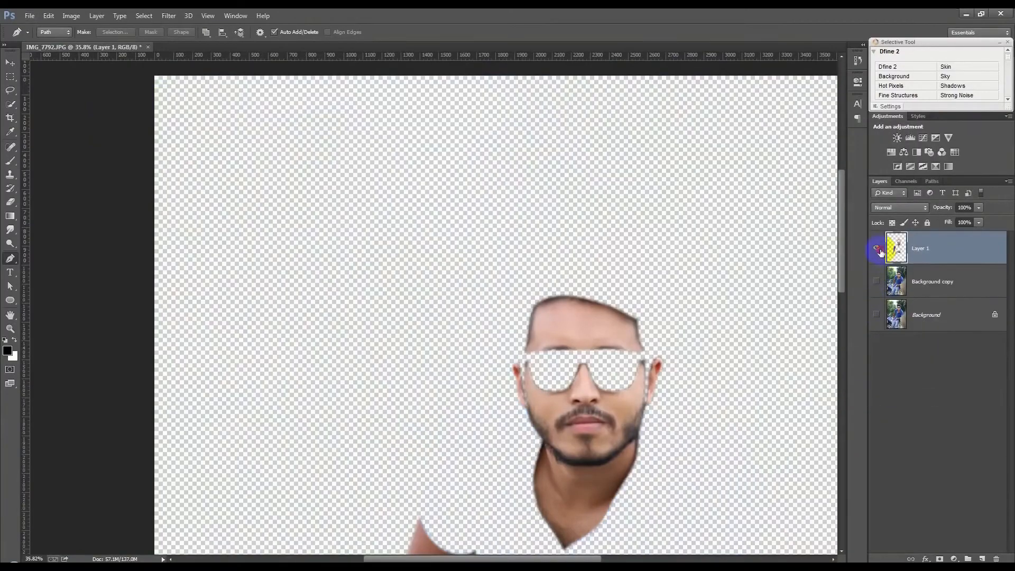
pyautogui.scroll(-5, 794, 296)
pyautogui.scroll(3, 458, 344)
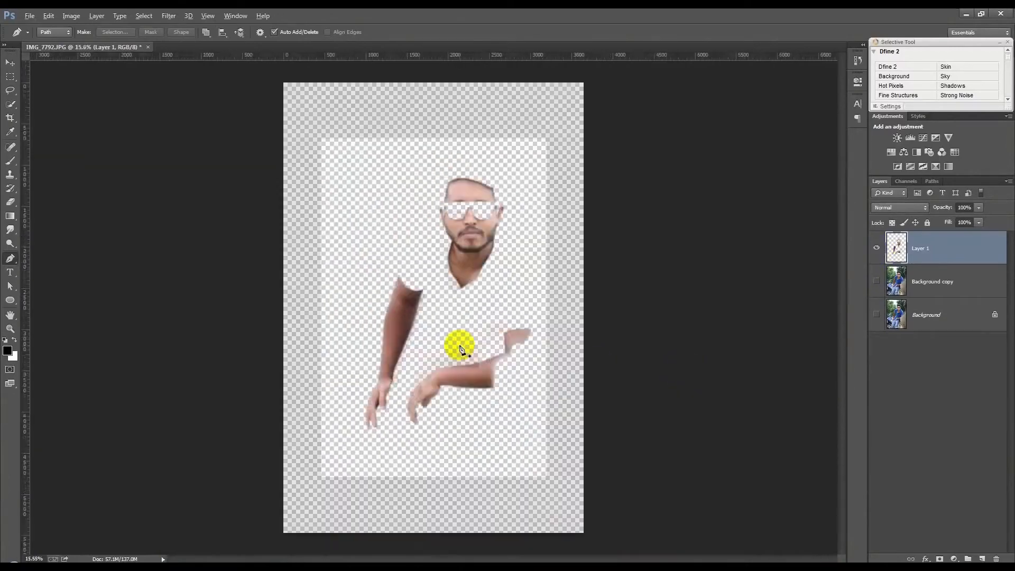
pyautogui.scroll(1, 540, 341)
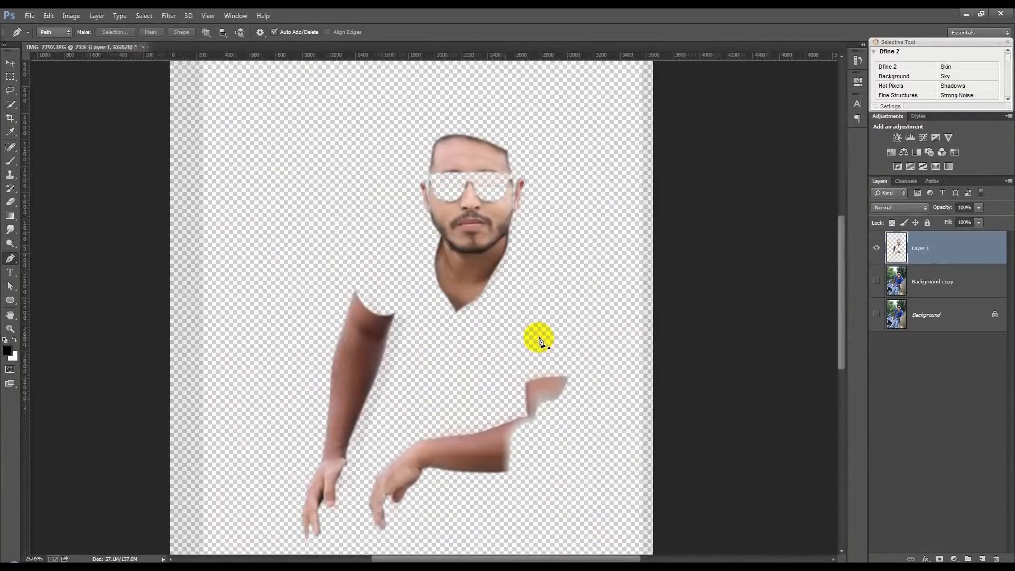
# Brighten the merged skin layer with Shadows/Highlights by increasing the Shadows amount, keeping Highlights at 0%.
pyautogui.click(71, 15)
pyautogui.moveTo(82, 41)
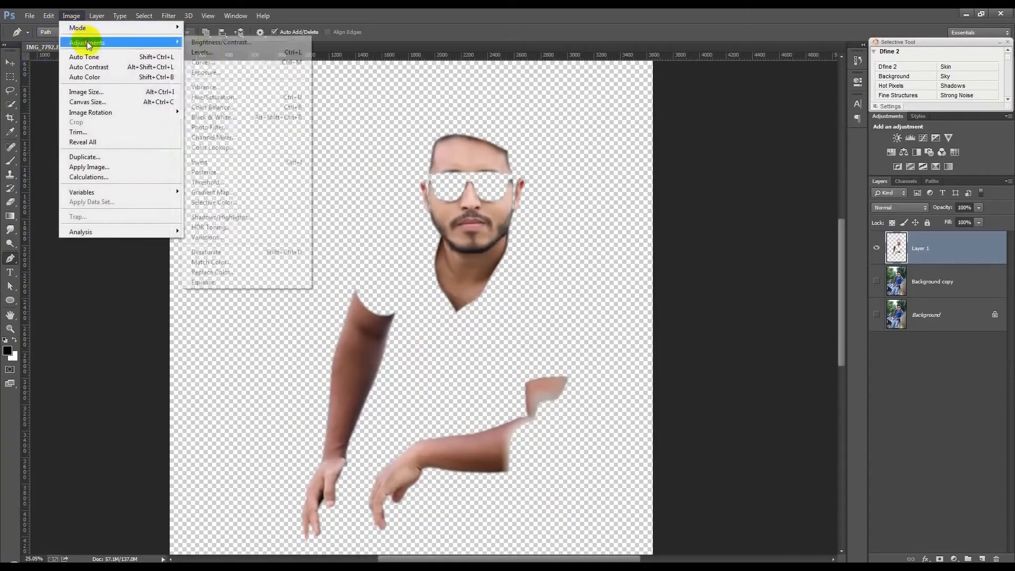
pyautogui.click(228, 217)
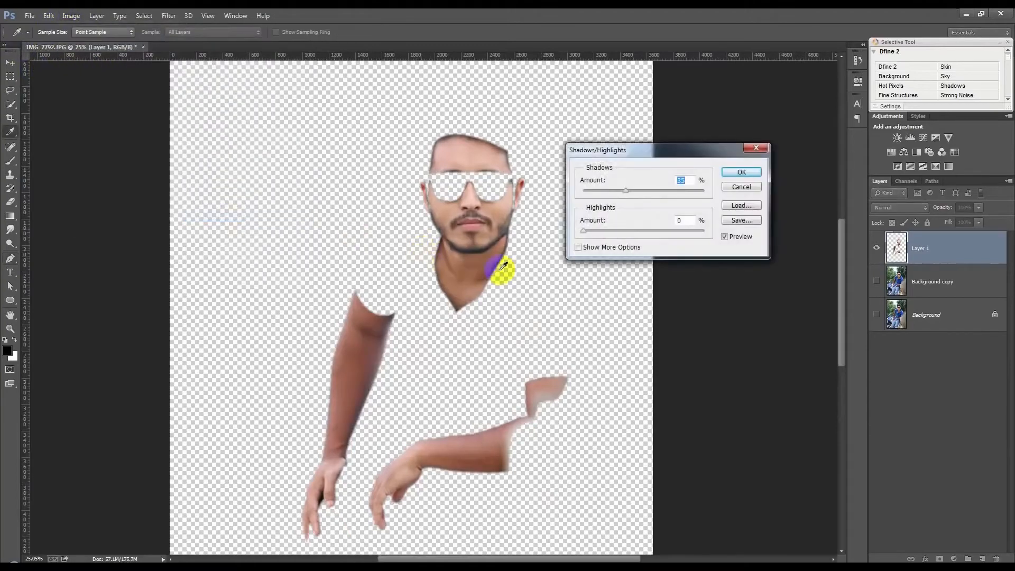
pyautogui.moveTo(627, 191); pyautogui.dragTo(644, 192)
pyautogui.click(742, 173)
pyautogui.press('p')
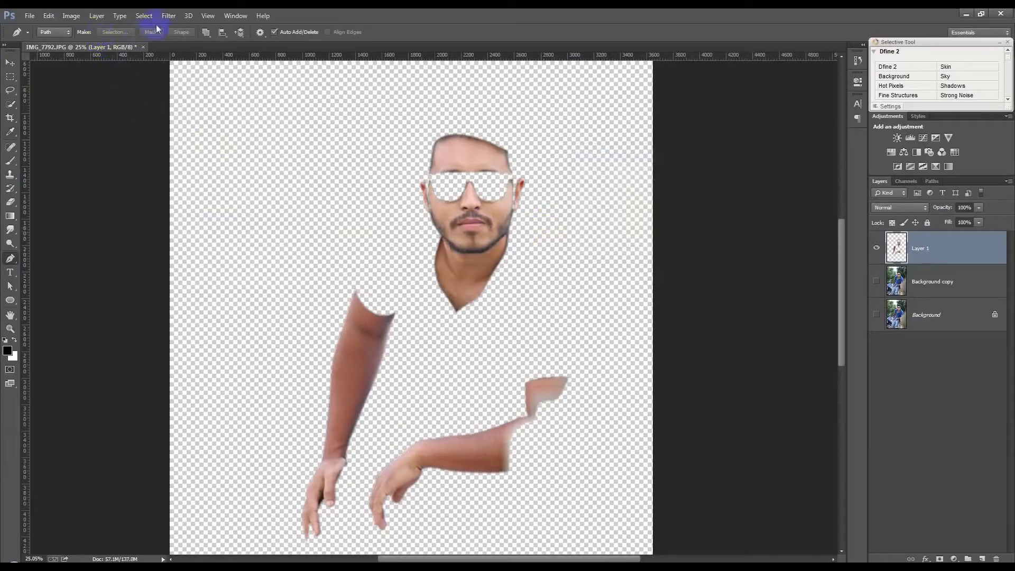
# Apply the Camera Raw filter to the skin layer with Contrast -25, Shadows +84, Whites +30, Blacks +46 and slightly raised Highlights.
pyautogui.click(168, 15)
pyautogui.click(185, 77)
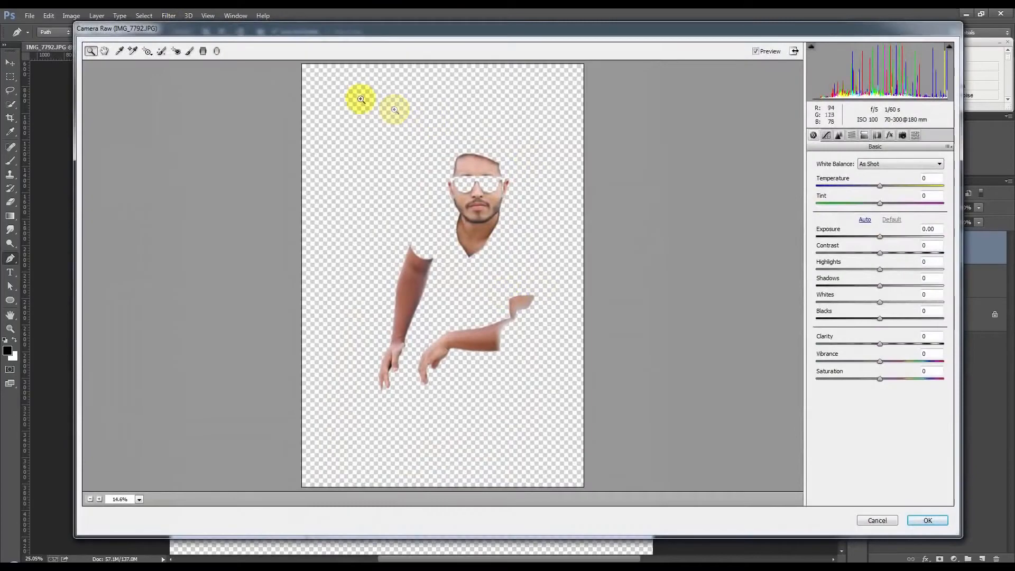
pyautogui.moveTo(361, 106); pyautogui.dragTo(571, 409)
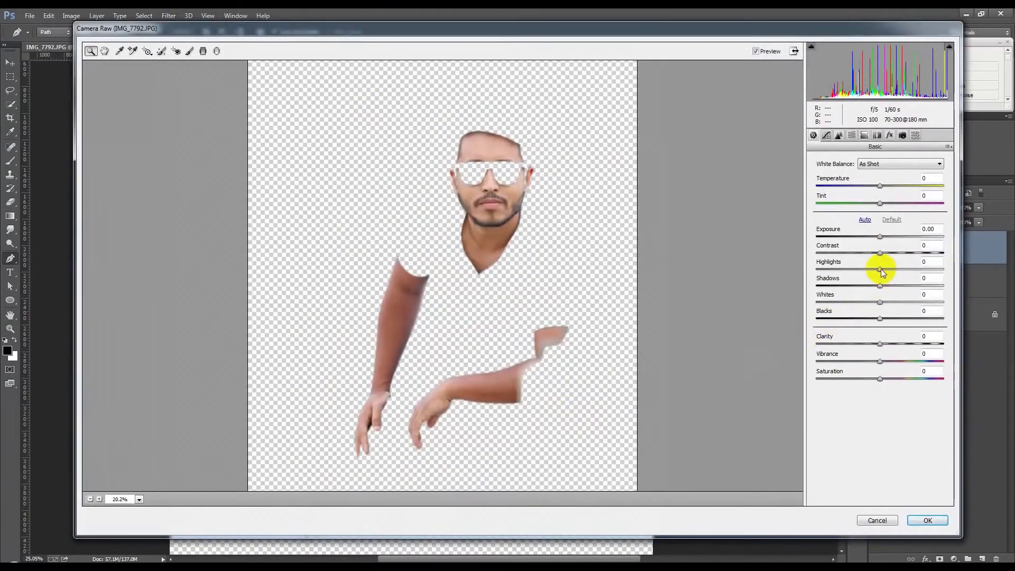
pyautogui.moveTo(880, 286); pyautogui.dragTo(909, 320)
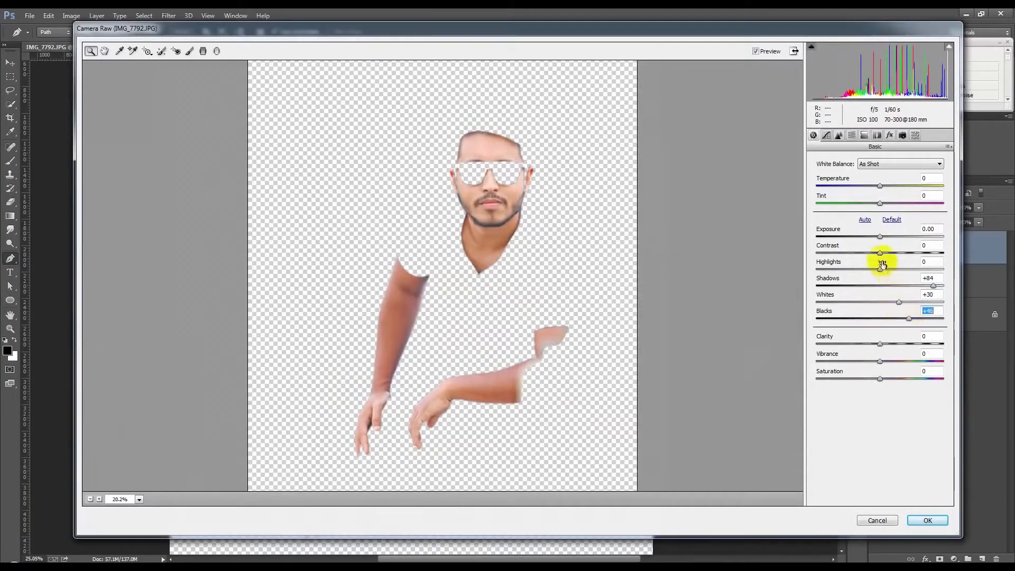
pyautogui.moveTo(881, 256)
pyautogui.mouseDown()
pyautogui.moveTo(861, 257)
pyautogui.moveTo(896, 270)
pyautogui.mouseUp()
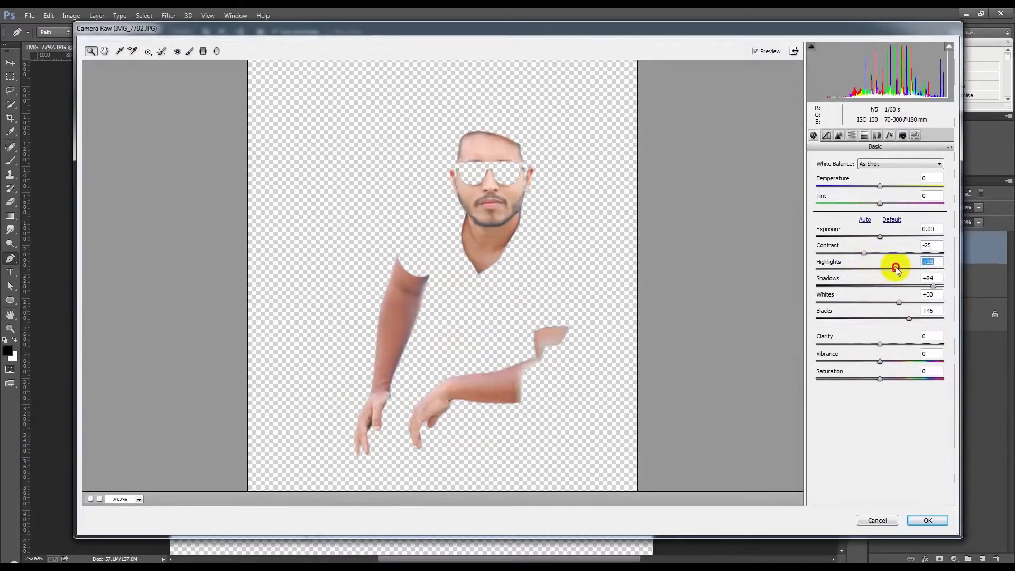
pyautogui.click(928, 521)
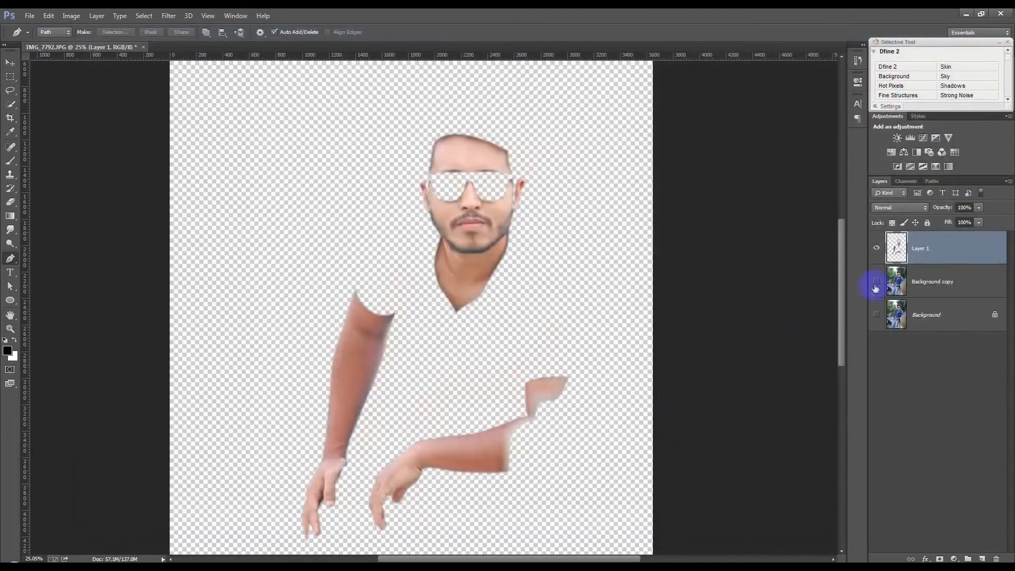
# Show Background copy beneath the retouched skin layer and check the whole portrait.
pyautogui.click(877, 282)
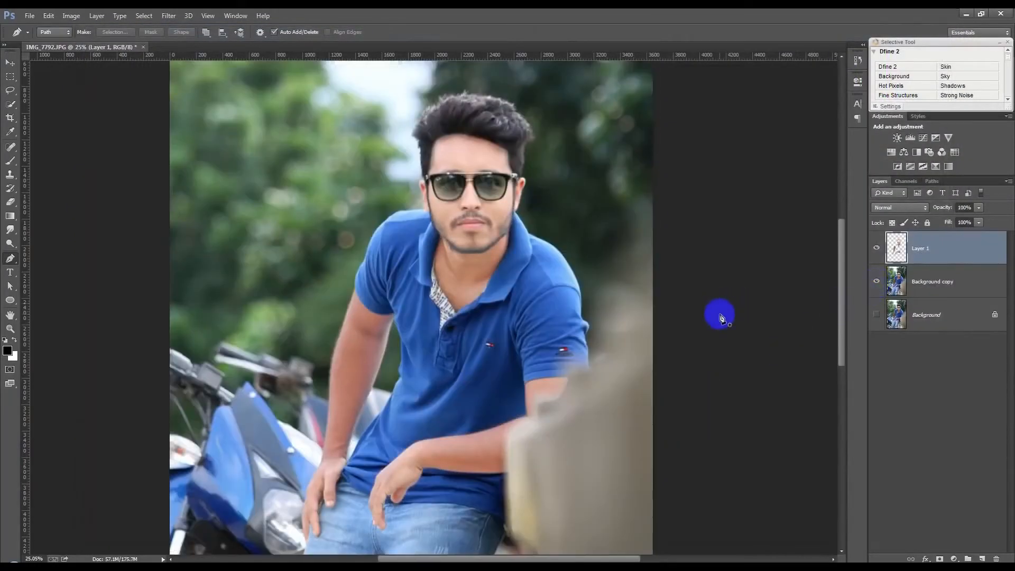
pyautogui.scroll(-7, 566, 301)
pyautogui.scroll(2, 585, 309)
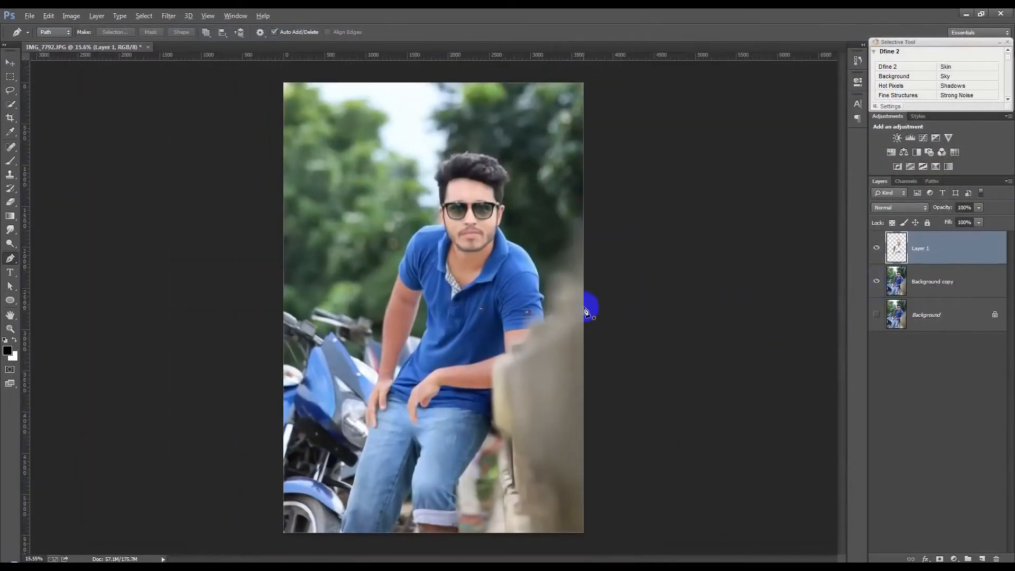
pyautogui.scroll(1, 587, 312)
# Select the Background copy layer and save the document as the Photoshop file IMG_7792.psd.
pyautogui.click(936, 286)
pyautogui.click(169, 16)
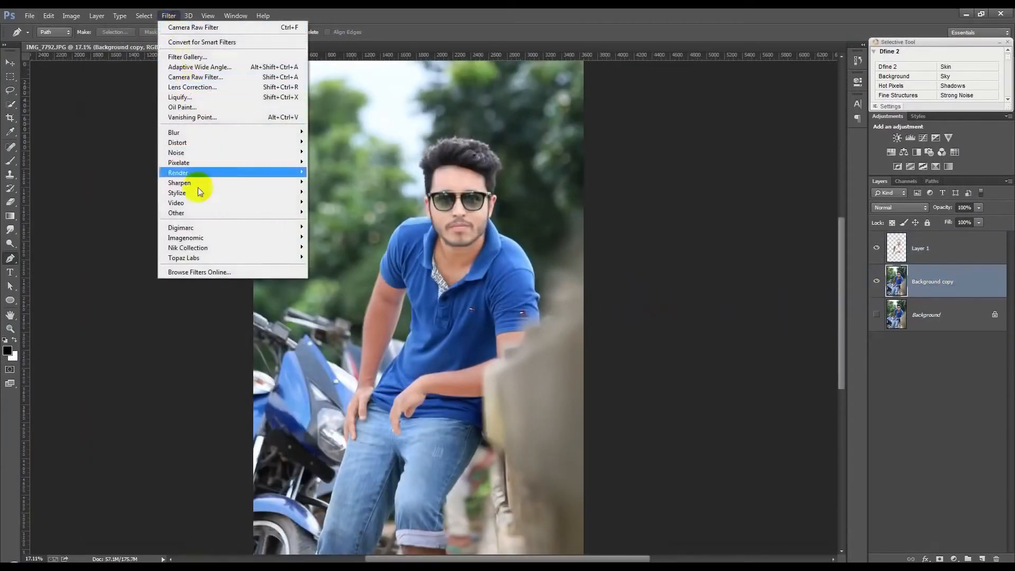
pyautogui.click(550, 171)
pyautogui.hotkey('ctrl', 'shift', 's')
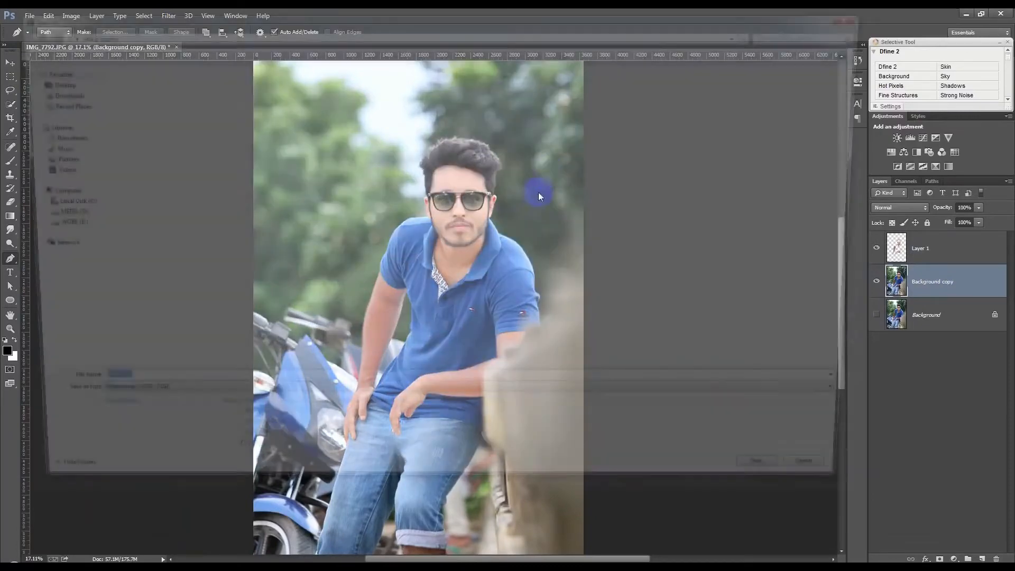
pyautogui.click(792, 490)
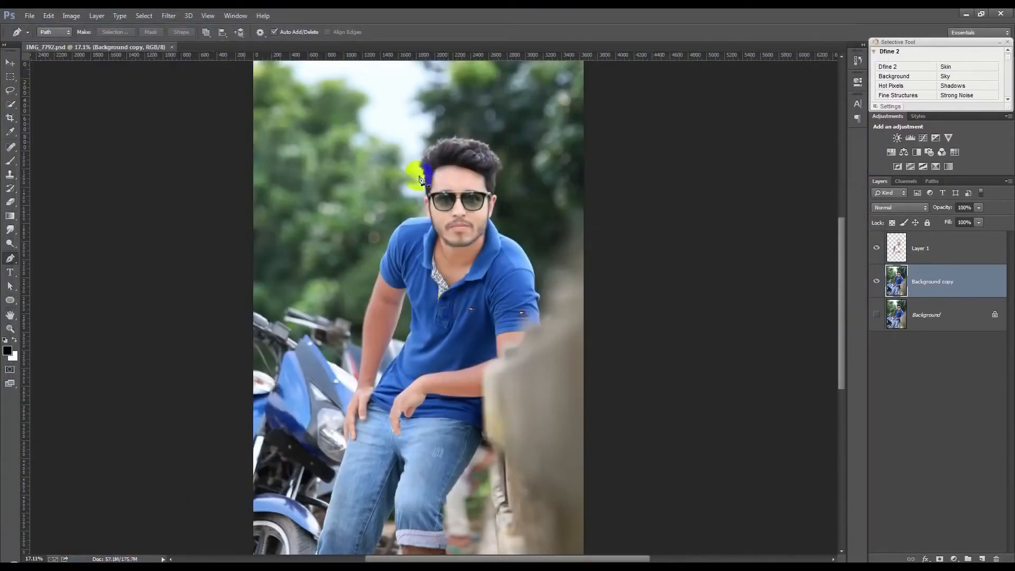
# In Camera Raw on Background copy, set Exposure +0.50, Contrast +74, Highlights -100, Shadows +59, Whites -100, Blacks -47 and Vibrance +91.
pyautogui.click(168, 16)
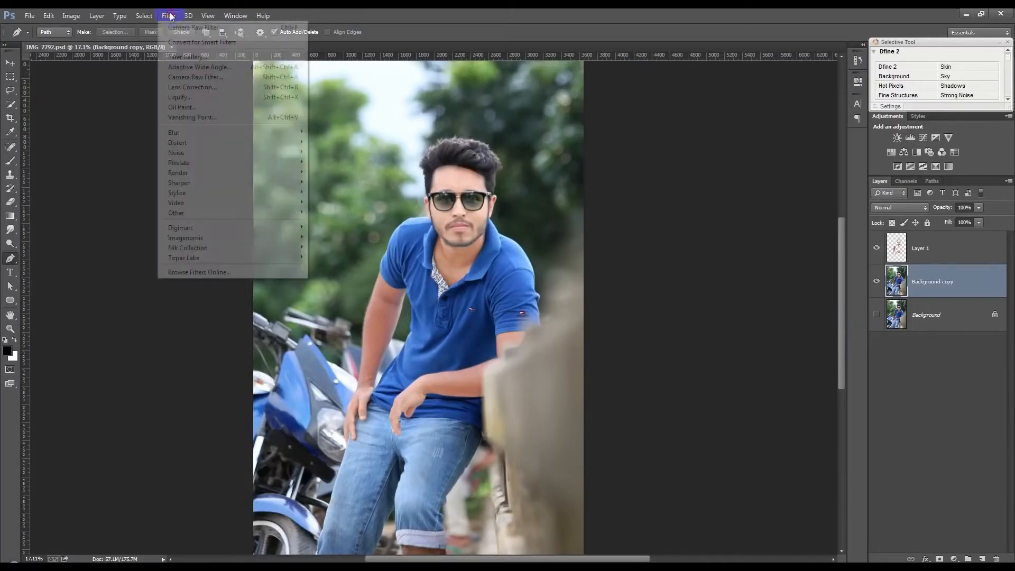
pyautogui.click(188, 78)
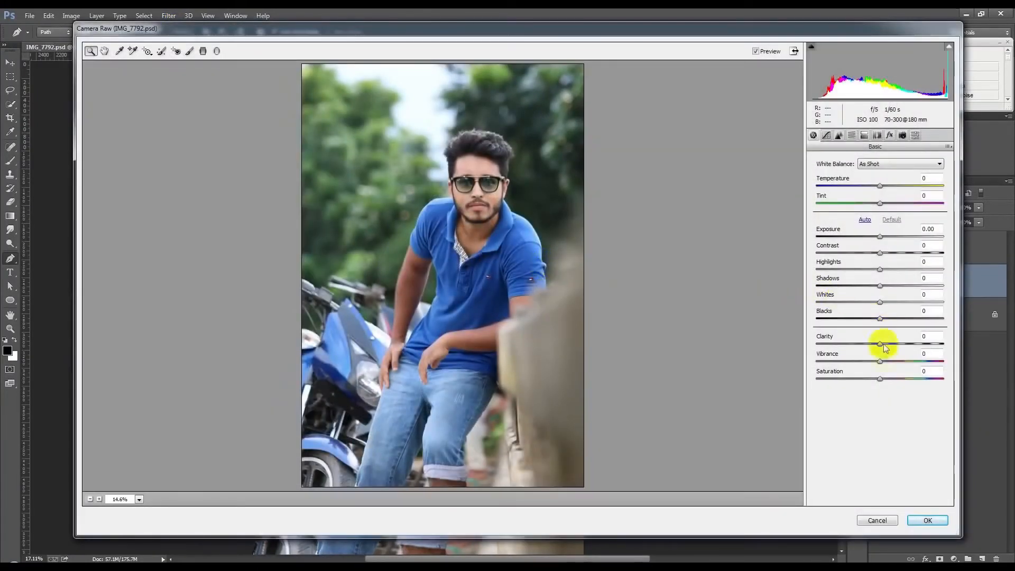
pyautogui.moveTo(894, 365); pyautogui.dragTo(942, 365)
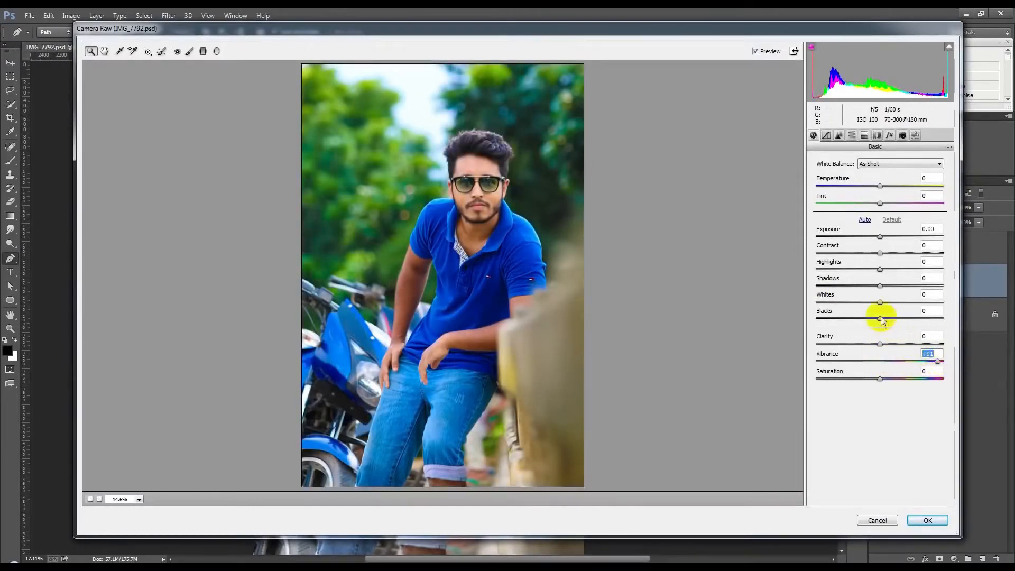
pyautogui.moveTo(880, 318); pyautogui.dragTo(791, 302)
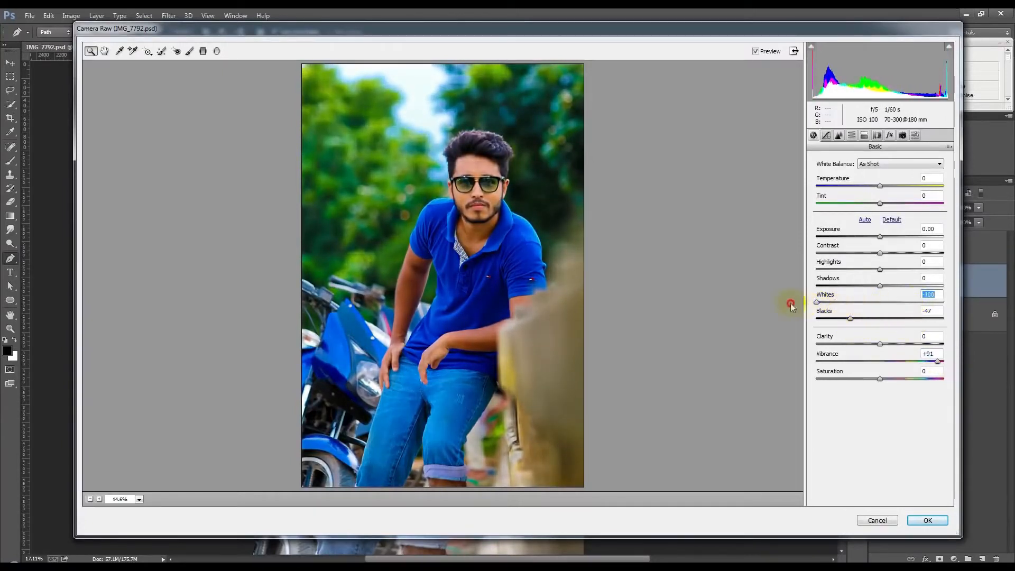
pyautogui.moveTo(880, 287); pyautogui.dragTo(813, 268)
pyautogui.moveTo(887, 254)
pyautogui.mouseDown()
pyautogui.moveTo(931, 254)
pyautogui.moveTo(899, 234)
pyautogui.moveTo(920, 233)
pyautogui.moveTo(887, 242)
pyautogui.mouseUp()
pyautogui.moveTo(890, 243); pyautogui.dragTo(889, 243)
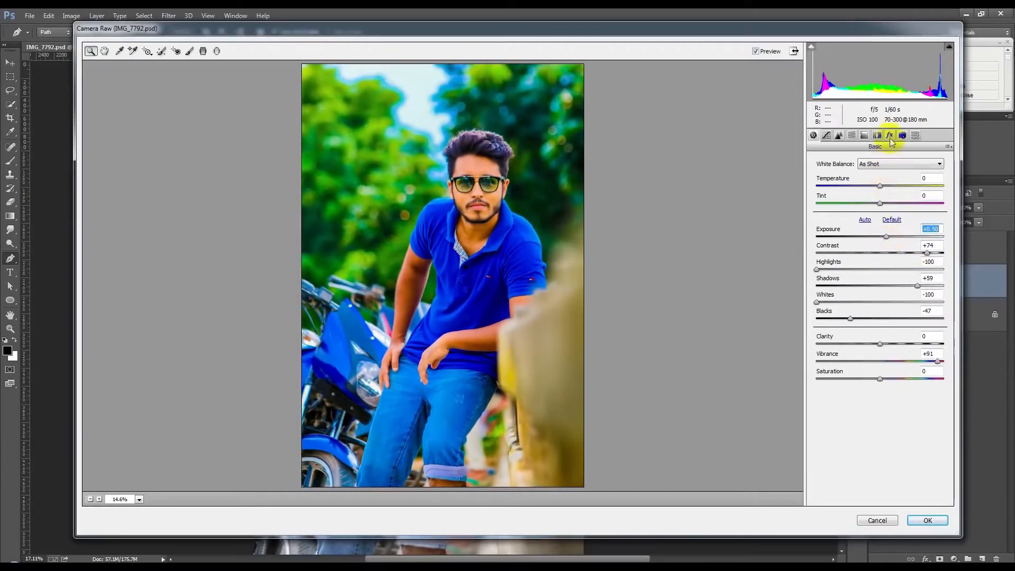
# Add split toning to the highlights with Hue 57 and Saturation about 55, and apply the Camera Raw filter.
pyautogui.click(840, 137)
pyautogui.click(833, 180)
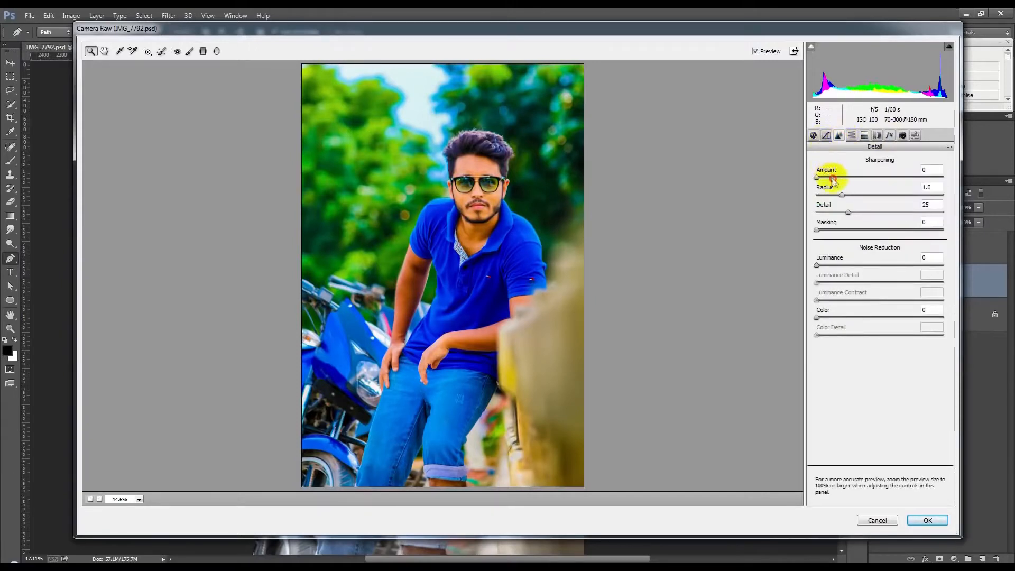
pyautogui.click(827, 136)
pyautogui.click(876, 136)
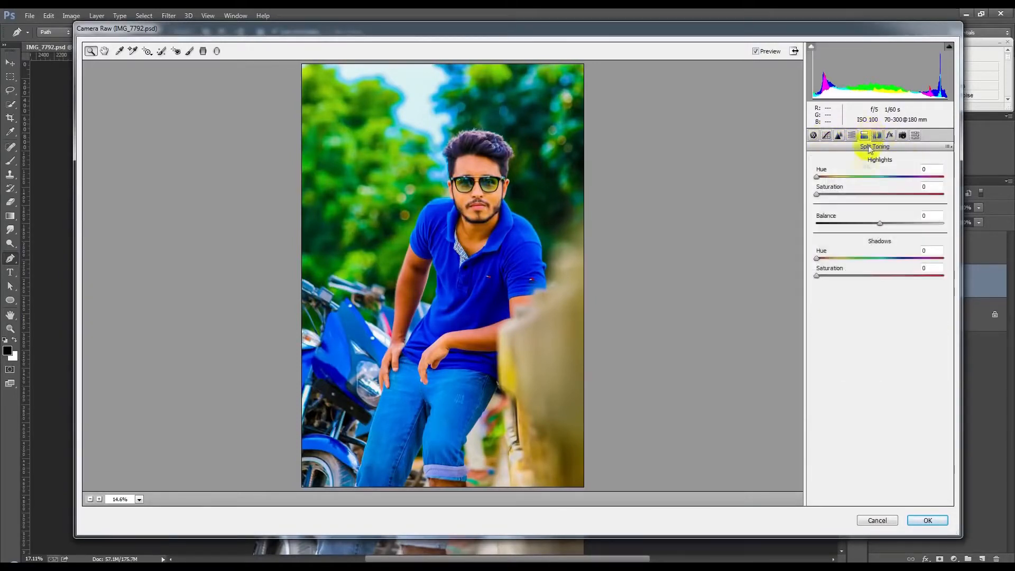
pyautogui.moveTo(820, 197); pyautogui.dragTo(791, 200)
pyautogui.moveTo(868, 181)
pyautogui.mouseDown()
pyautogui.moveTo(839, 190)
pyautogui.moveTo(886, 189)
pyautogui.mouseUp()
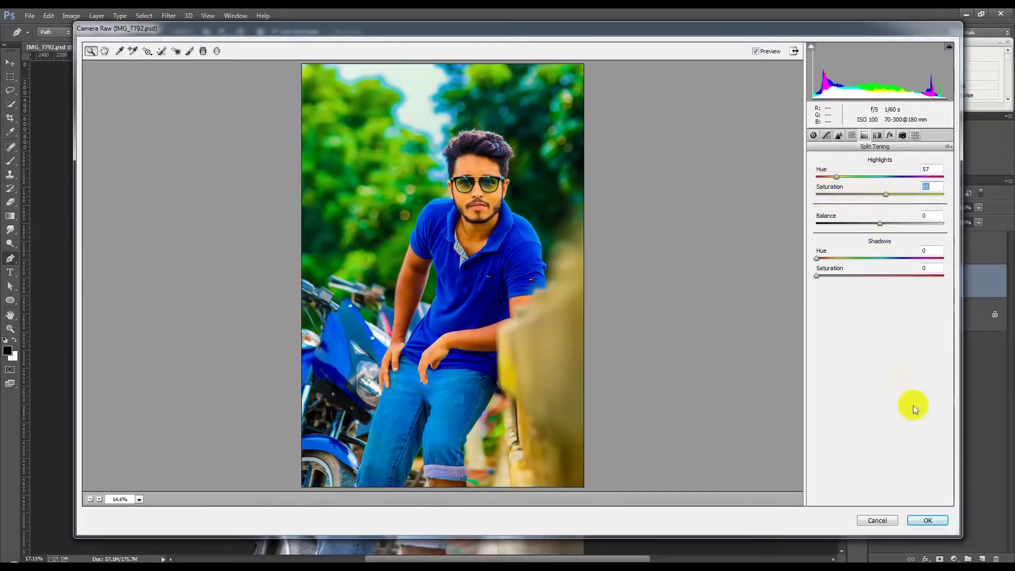
pyautogui.click(929, 520)
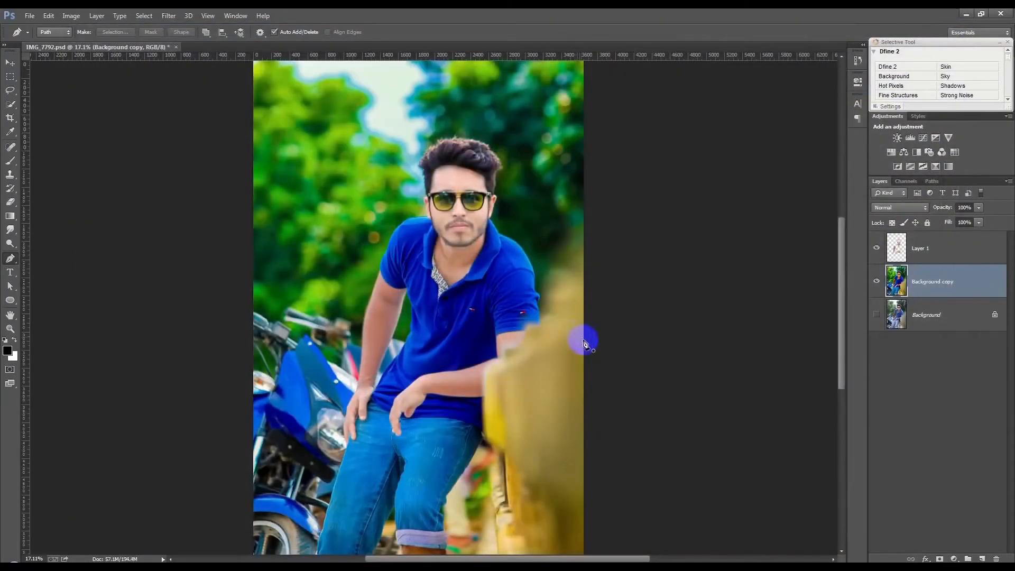
# Check the whole recolored portrait and save the document.
pyautogui.scroll(-2, 607, 376)
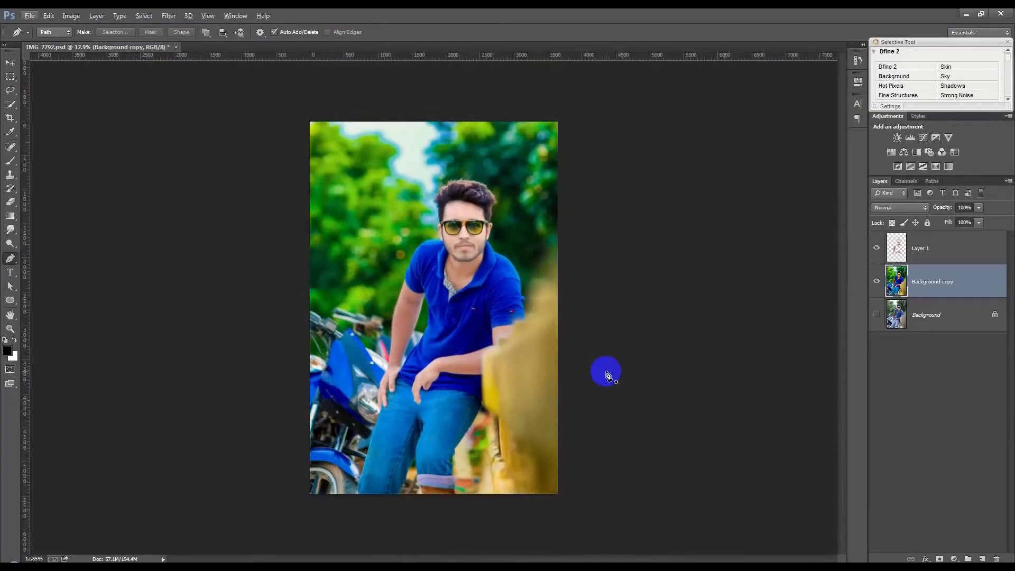
pyautogui.scroll(1, 607, 376)
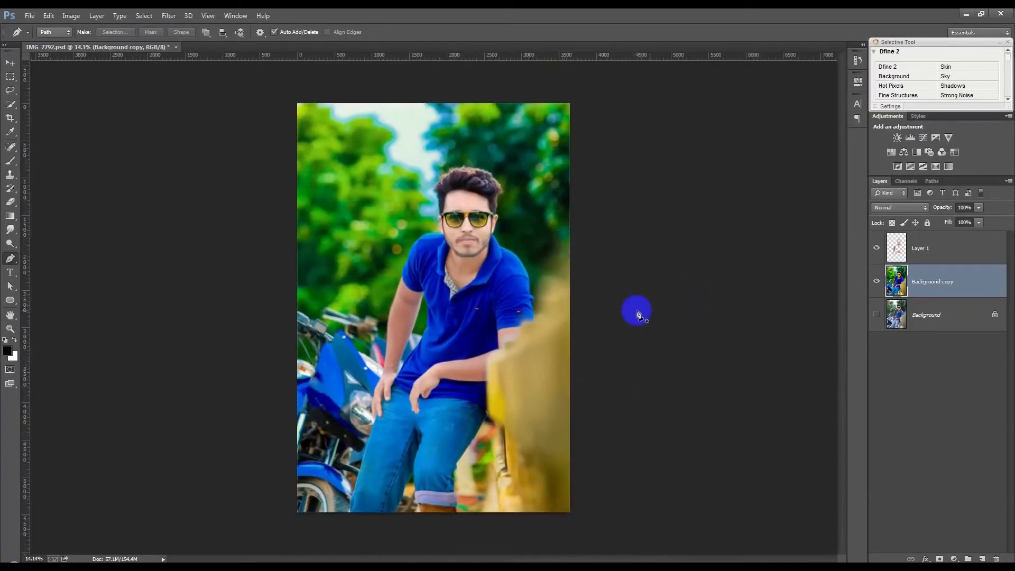
pyautogui.hotkey('ctrl', 's')
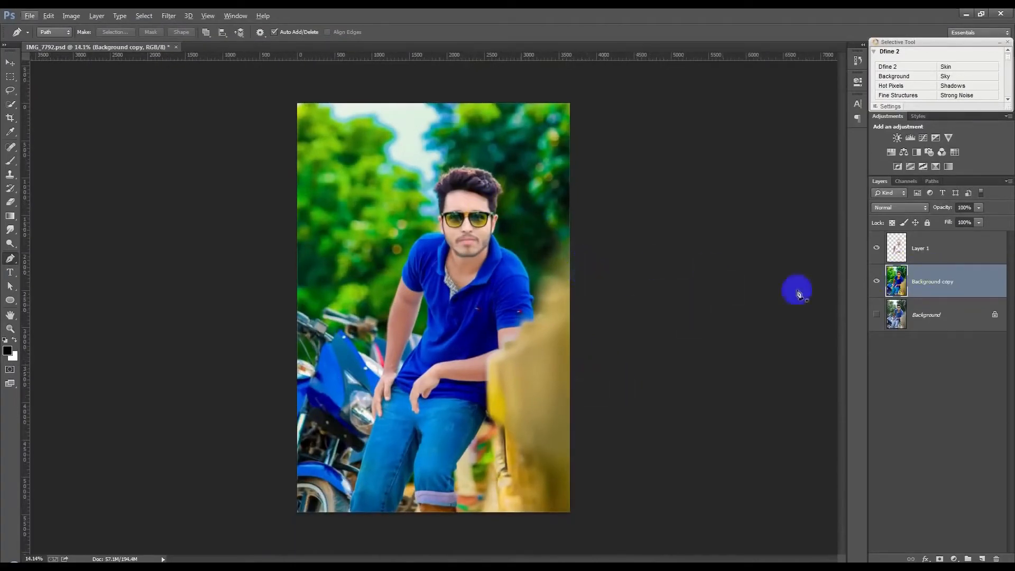
# Open the Background copy layer in the Nik Collection filter Color Efex Pro 4 and maximize its window.
pyautogui.click(169, 17)
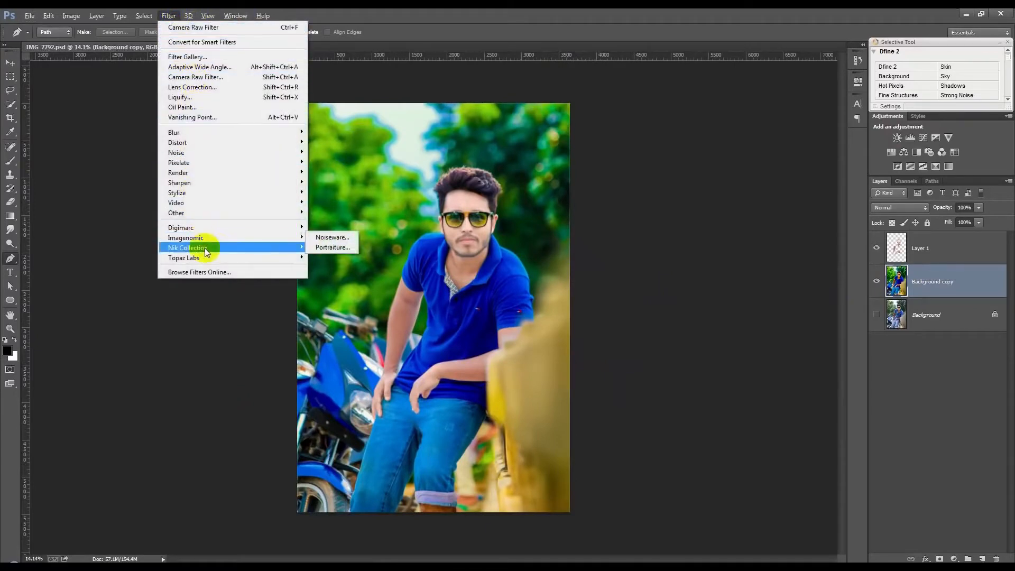
pyautogui.moveTo(205, 248)
pyautogui.click(339, 258)
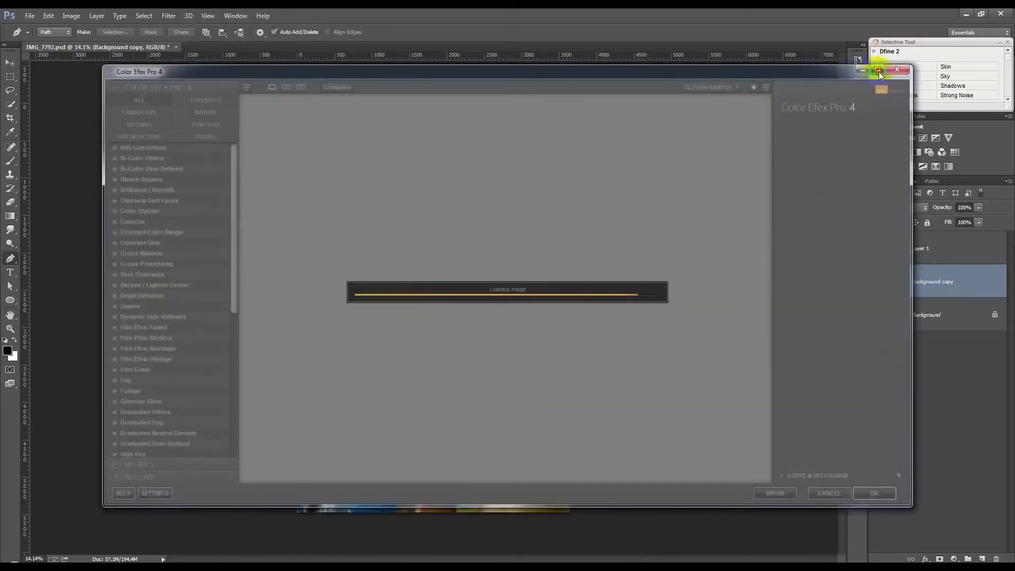
pyautogui.click(878, 70)
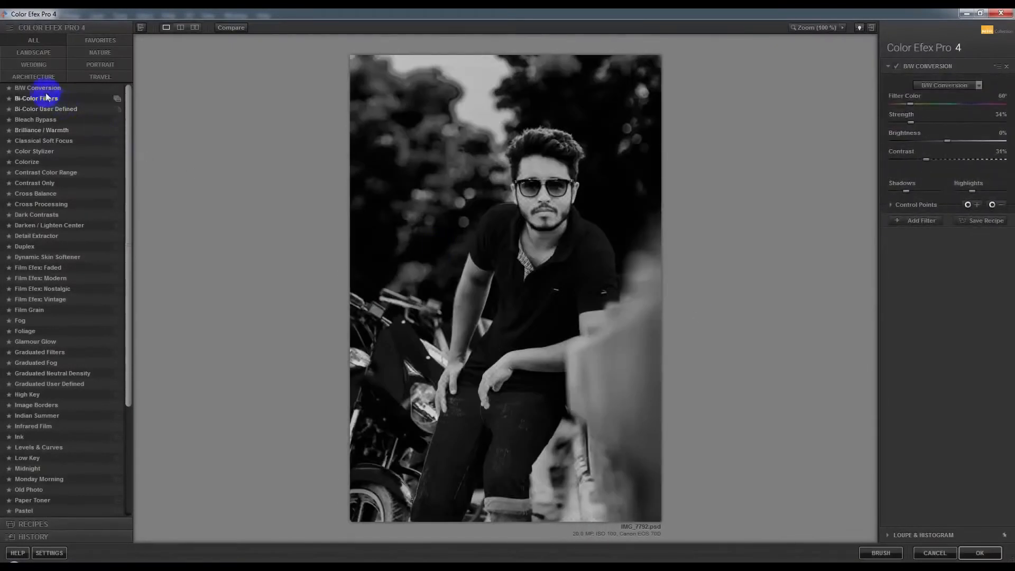
# Try the Bi-Color Filters, Bi-Color User Defined, Bleach Bypass and Brilliance / Warmth filters on the photo.
pyautogui.click(47, 96)
pyautogui.click(57, 111)
pyautogui.click(53, 120)
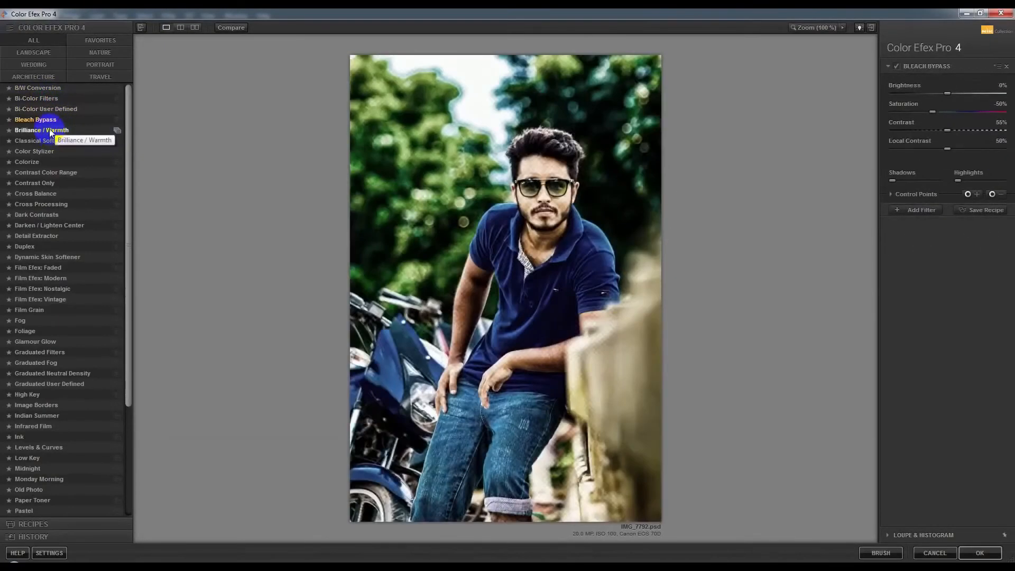
pyautogui.click(51, 131)
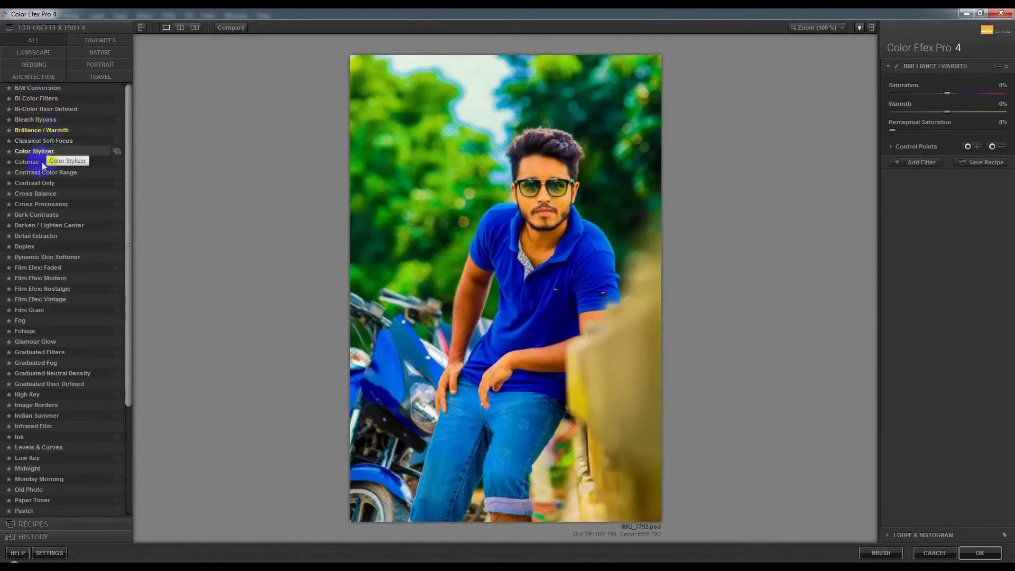
# Choose the Detail Extractor filter, compare its presets, pick preset 02 with the Large effect radius, and return to the filter list.
pyautogui.click(43, 238)
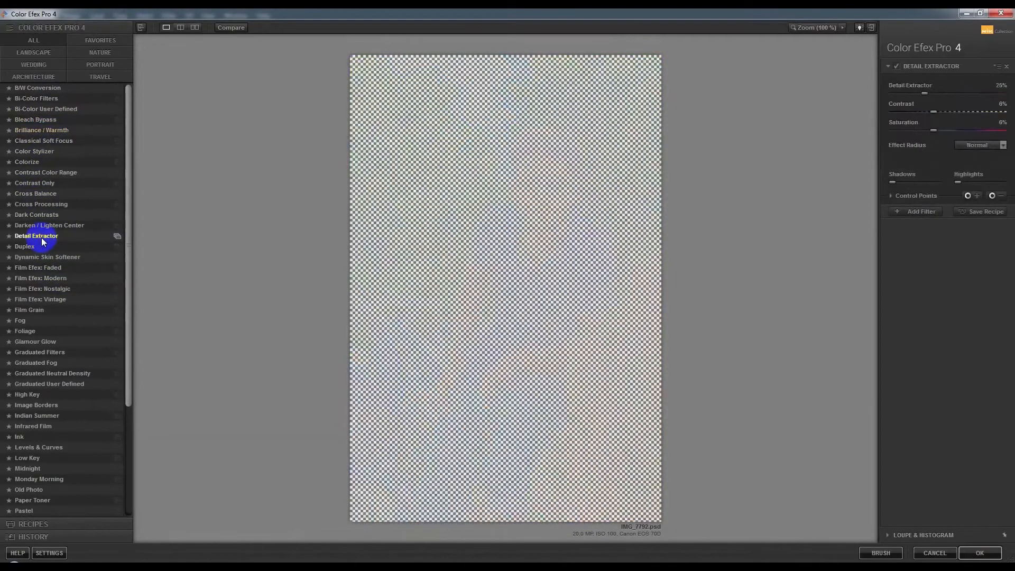
pyautogui.click(117, 236)
pyautogui.click(81, 132)
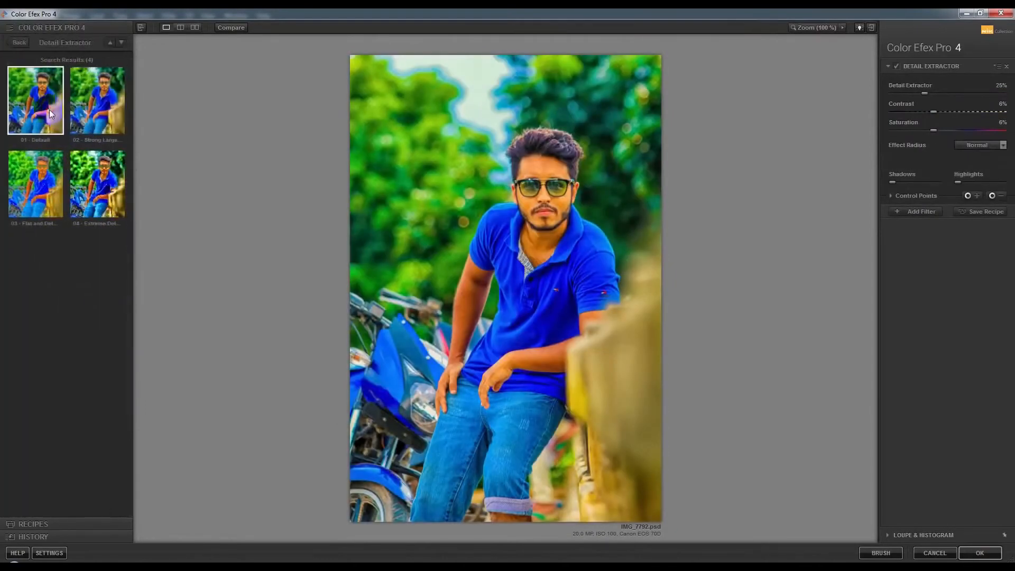
pyautogui.click(108, 178)
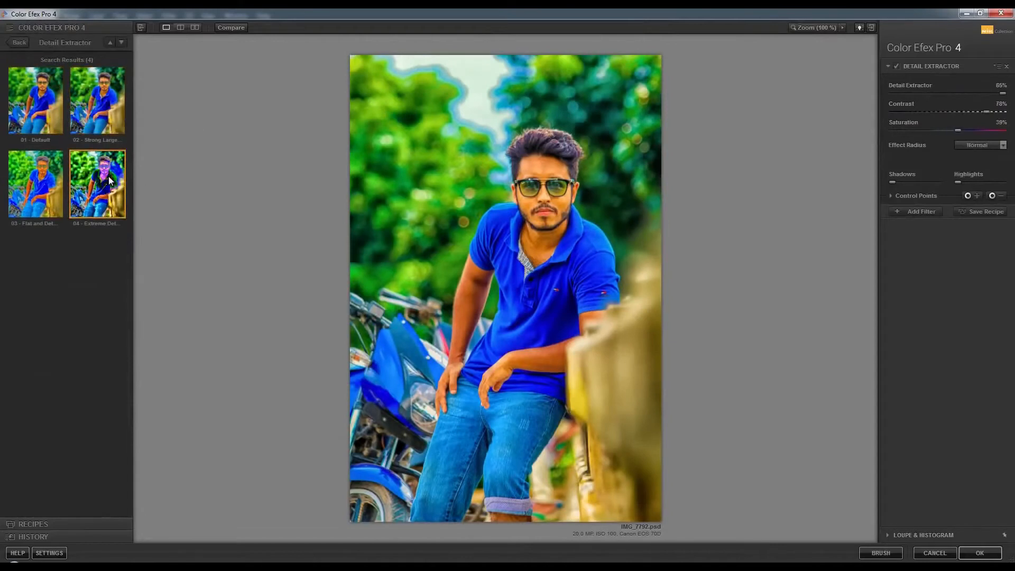
pyautogui.click(111, 142)
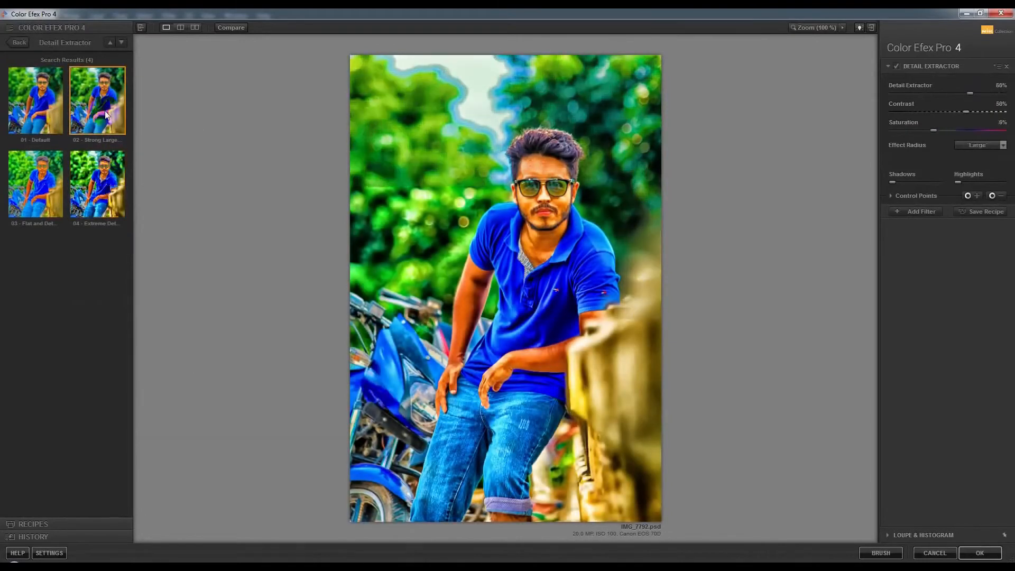
pyautogui.click(19, 42)
# Add a second filter, try Cross Processing, Cross Balance and Contrast Only, and settle on Contrast Color Range.
pyautogui.click(916, 211)
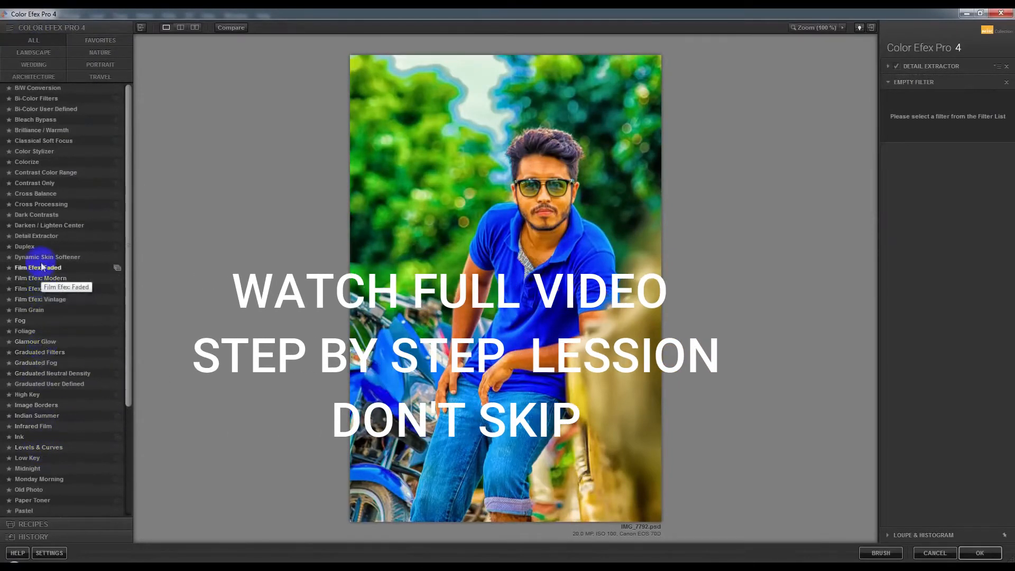
pyautogui.click(45, 206)
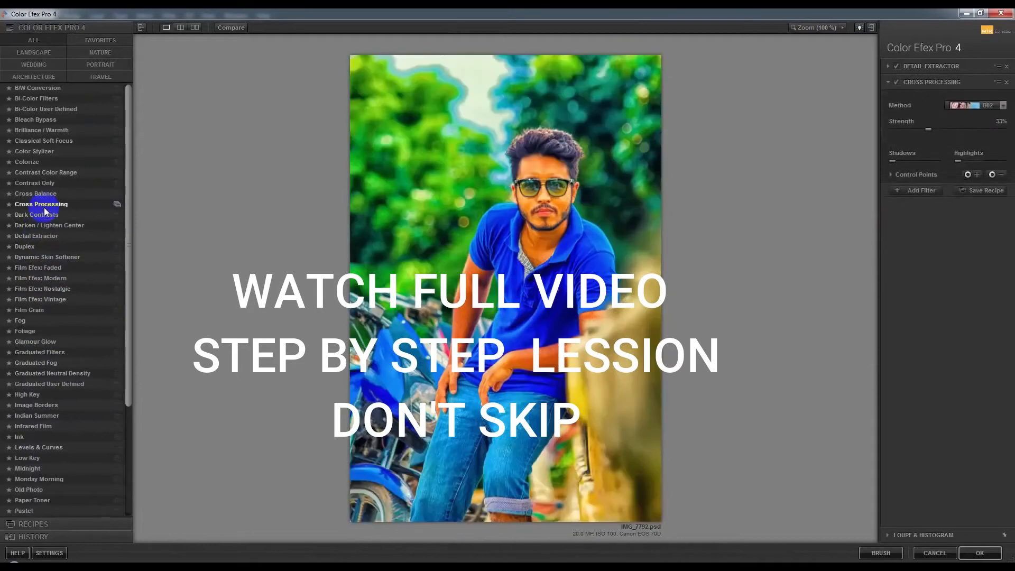
pyautogui.click(42, 196)
pyautogui.click(42, 186)
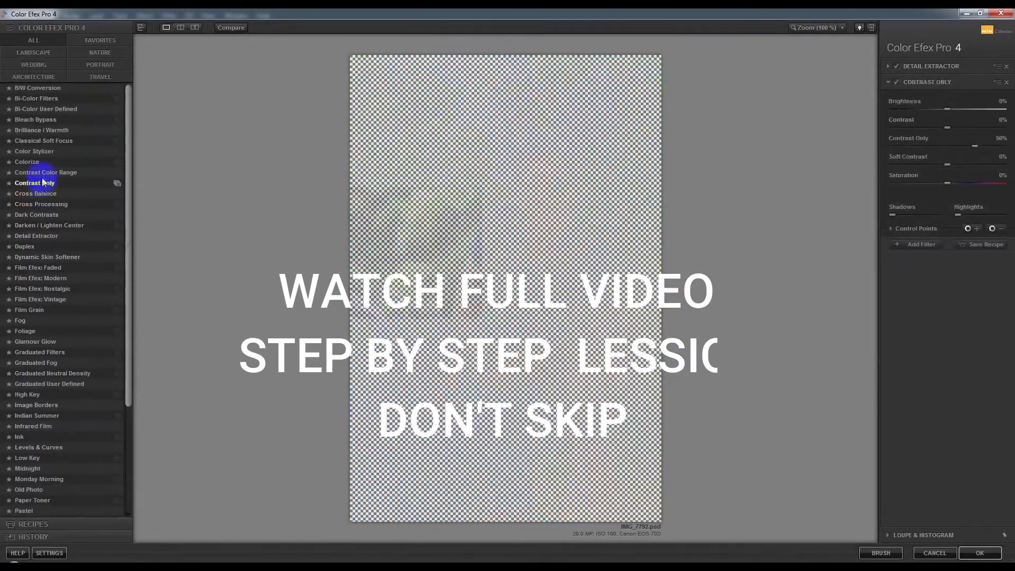
pyautogui.click(42, 174)
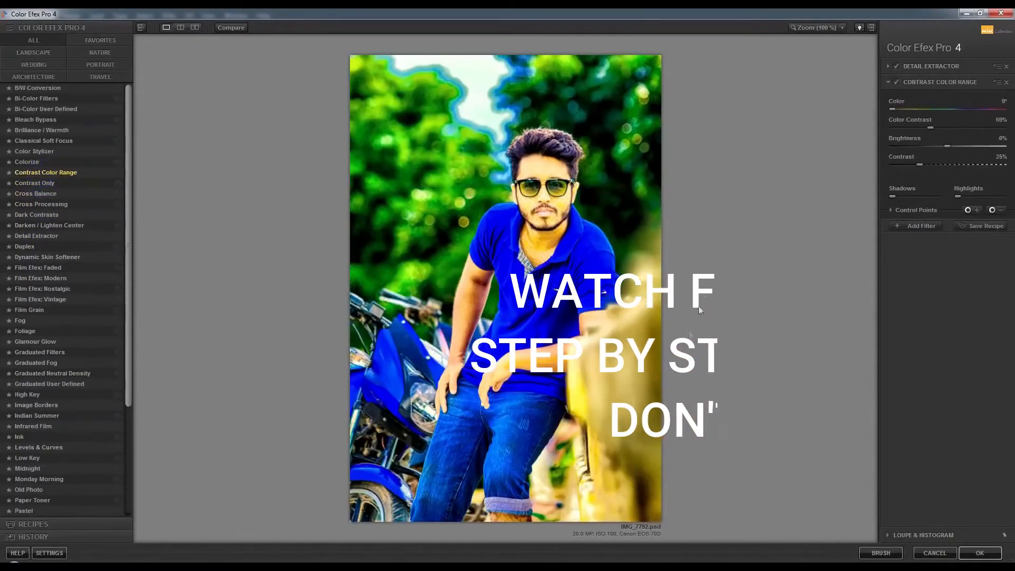
# Set the Contrast Color Range filter to Color Contrast 31%, Brightness -11% and Contrast 32%.
pyautogui.moveTo(945, 146); pyautogui.dragTo(960, 167)
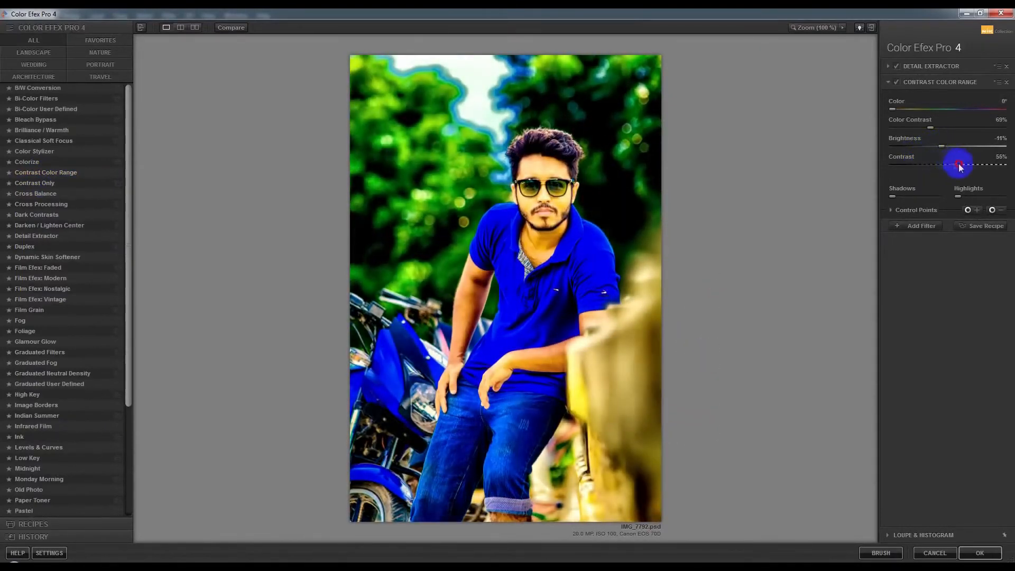
pyautogui.moveTo(912, 134); pyautogui.dragTo(904, 136)
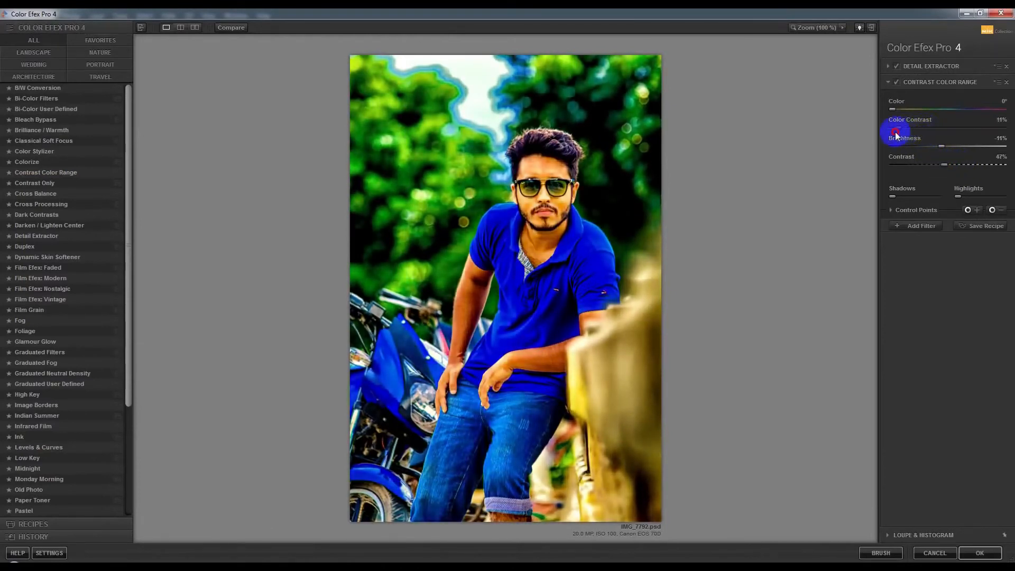
pyautogui.moveTo(910, 134)
pyautogui.mouseDown()
pyautogui.moveTo(963, 129)
pyautogui.moveTo(904, 137)
pyautogui.mouseUp()
pyautogui.moveTo(945, 164)
pyautogui.mouseDown()
pyautogui.moveTo(908, 173)
pyautogui.moveTo(930, 169)
pyautogui.mouseUp()
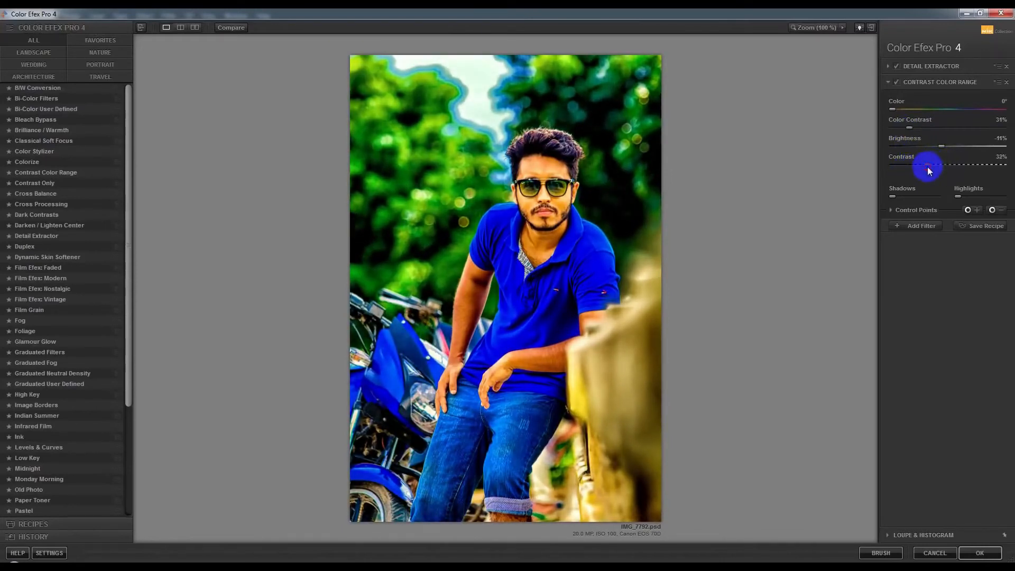
# Add Indian Summer as the third filter, raise Enhance Foliage slightly, and apply the Color Efex Pro 4 filters.
pyautogui.click(922, 226)
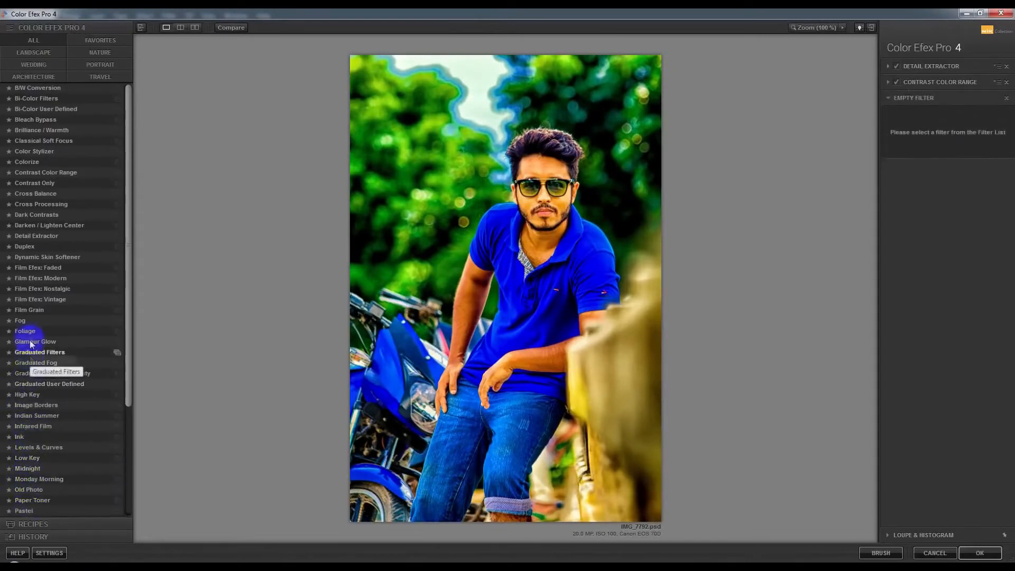
pyautogui.click(40, 415)
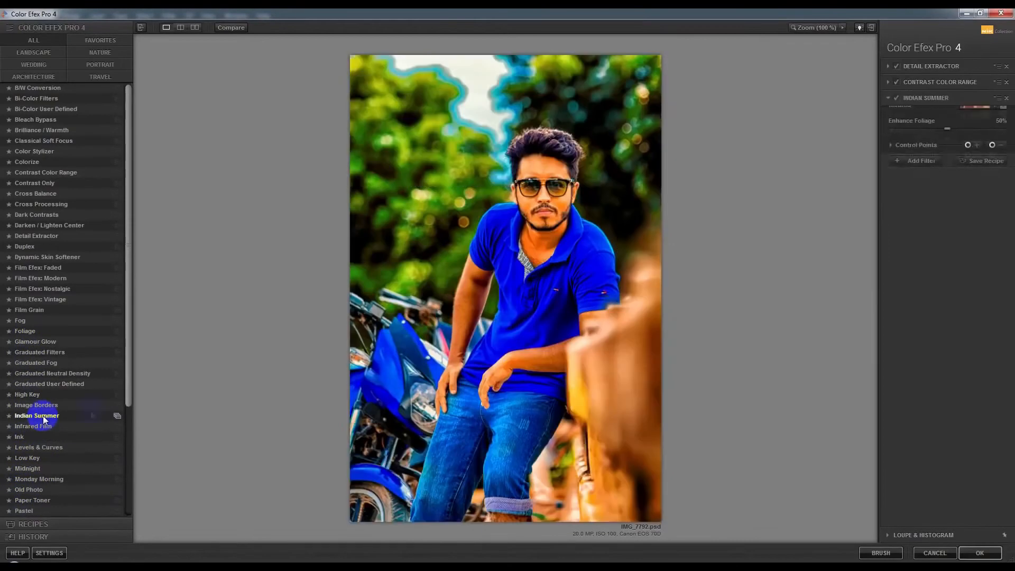
pyautogui.moveTo(960, 150)
pyautogui.mouseDown()
pyautogui.moveTo(991, 150)
pyautogui.moveTo(958, 152)
pyautogui.mouseUp()
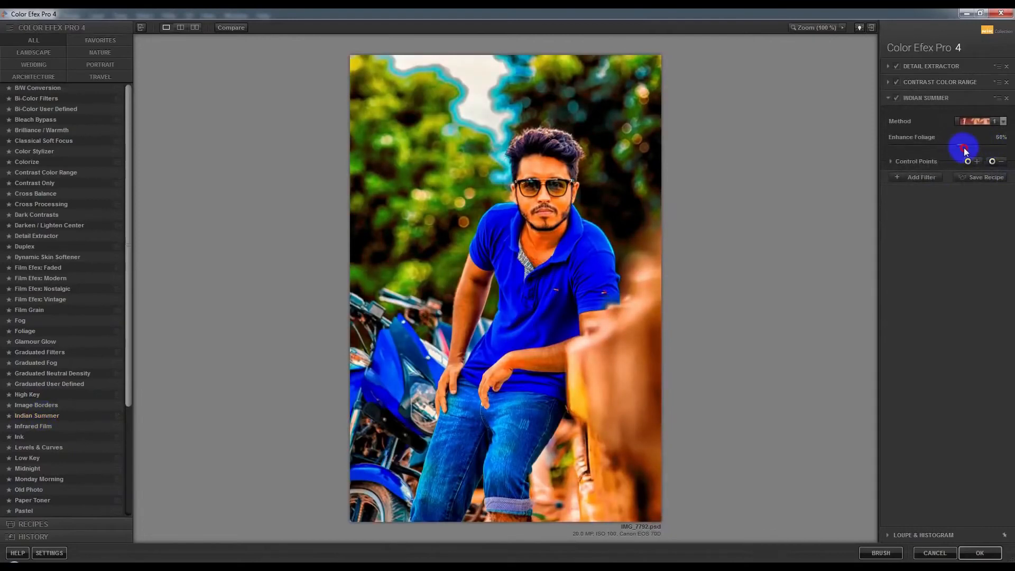
pyautogui.click(968, 548)
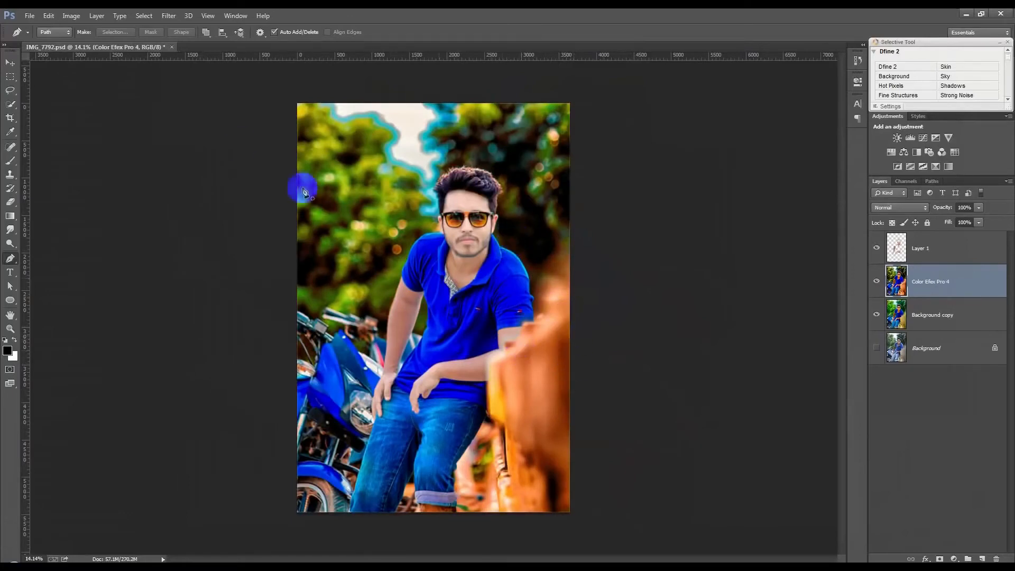
# Apply Levels to Layer 1 with the black input at 27 and a slightly lowered white input to strengthen the skin's contrast.
pyautogui.click(10, 62)
pyautogui.click(936, 248)
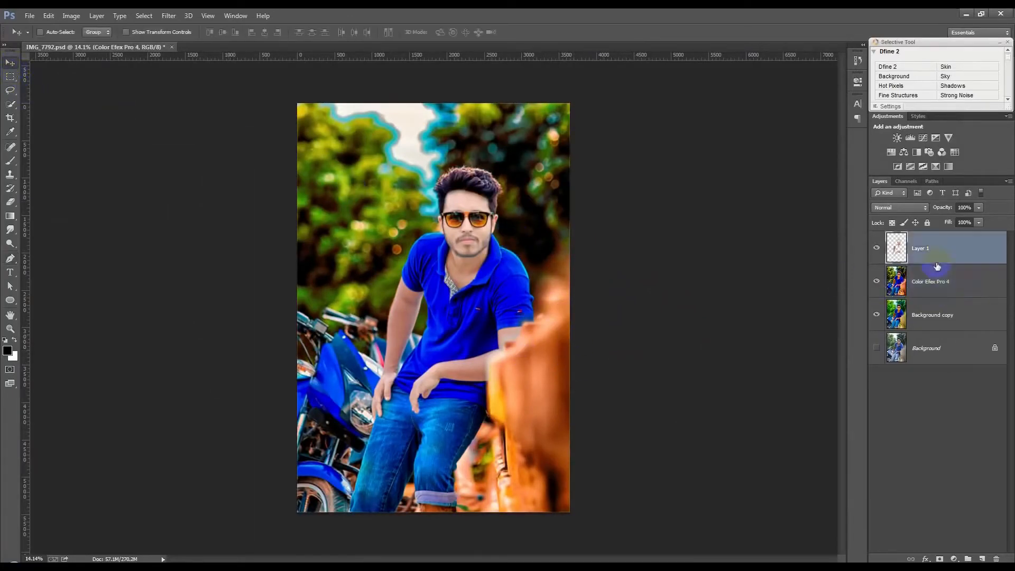
pyautogui.click(71, 15)
pyautogui.moveTo(107, 48)
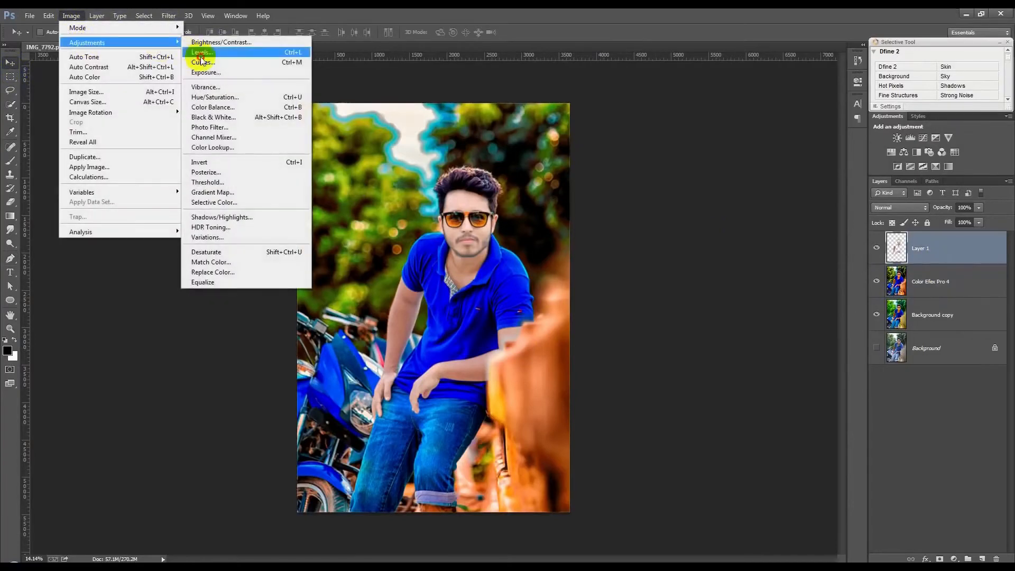
pyautogui.click(202, 52)
pyautogui.moveTo(529, 248); pyautogui.dragTo(542, 248)
pyautogui.moveTo(662, 249); pyautogui.dragTo(651, 248)
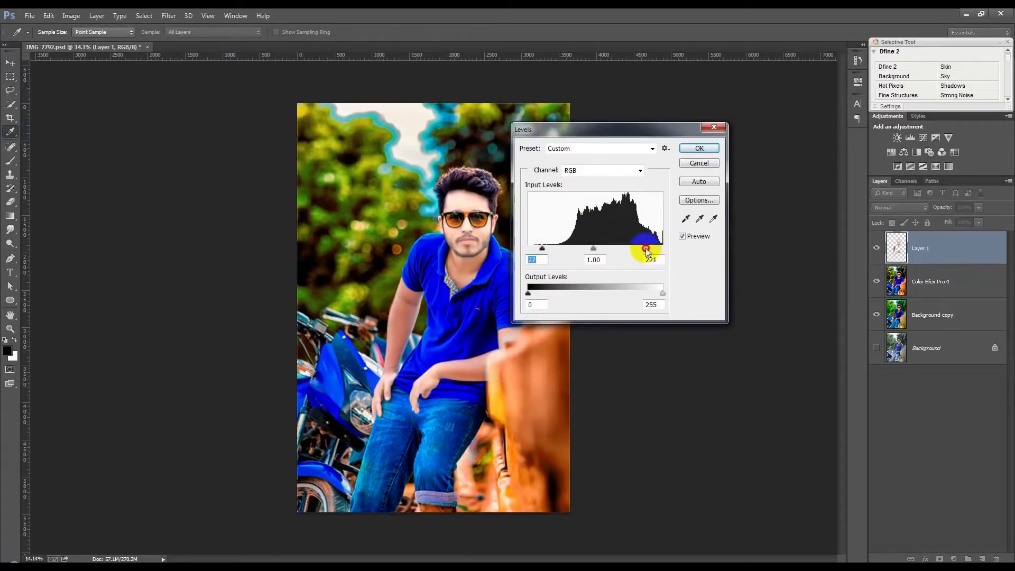
pyautogui.moveTo(651, 251); pyautogui.dragTo(650, 249)
pyautogui.click(699, 150)
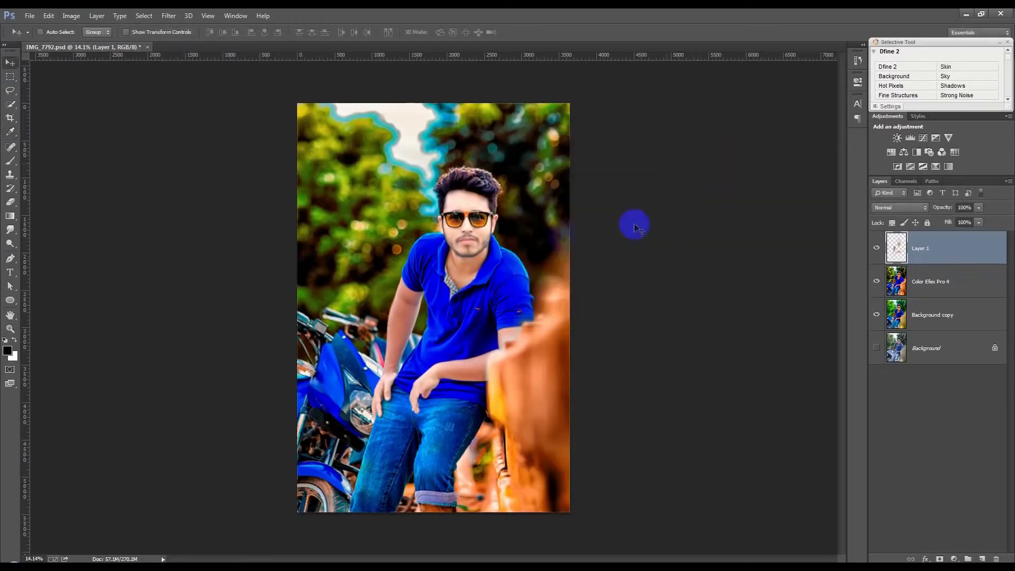
pyautogui.scroll(2, 509, 268)
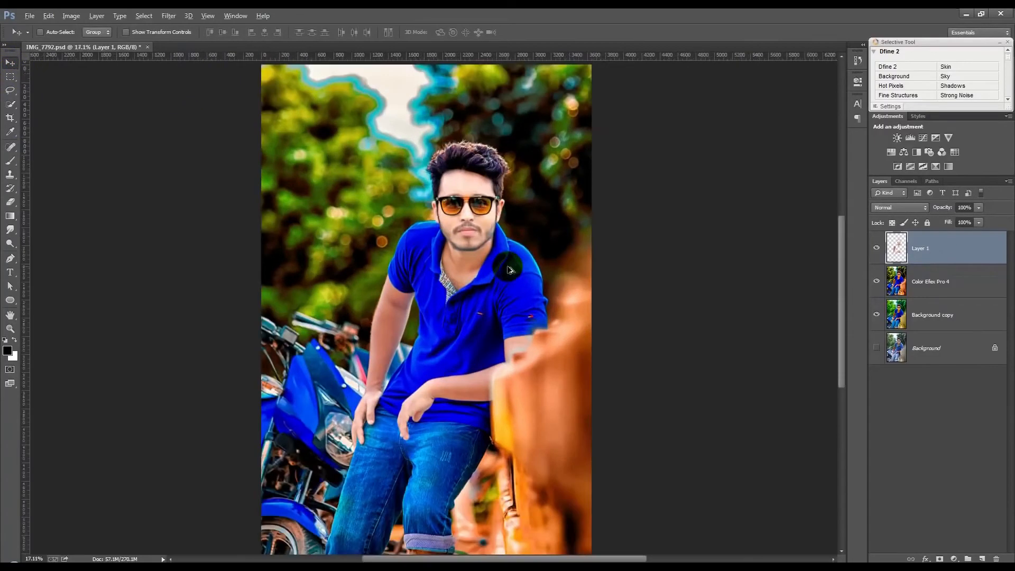
pyautogui.scroll(-1, 509, 268)
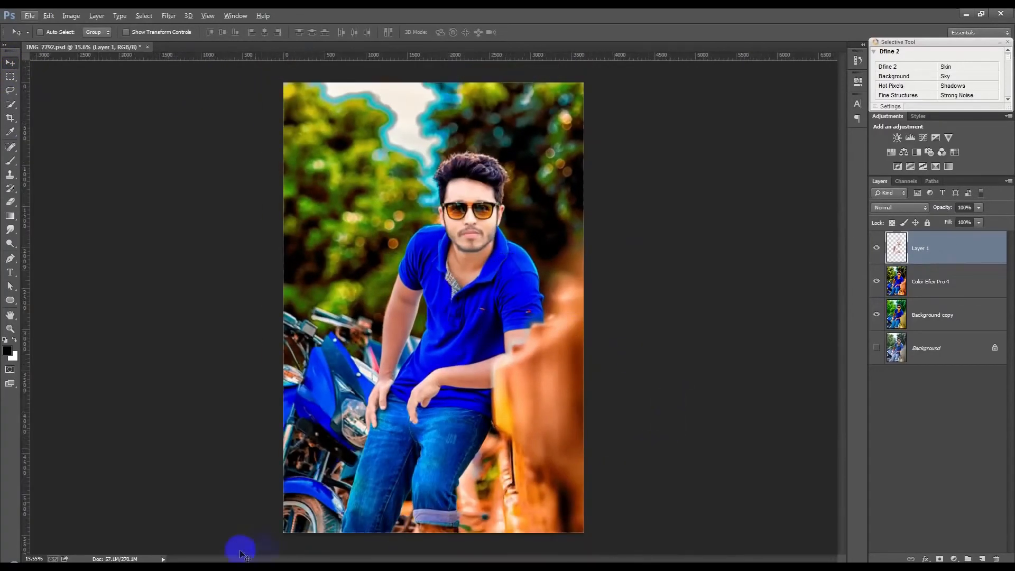
# Switch to the file explorer and open the HELP FILE folder on the WORK (E:) drive.
pyautogui.click(302, 535)
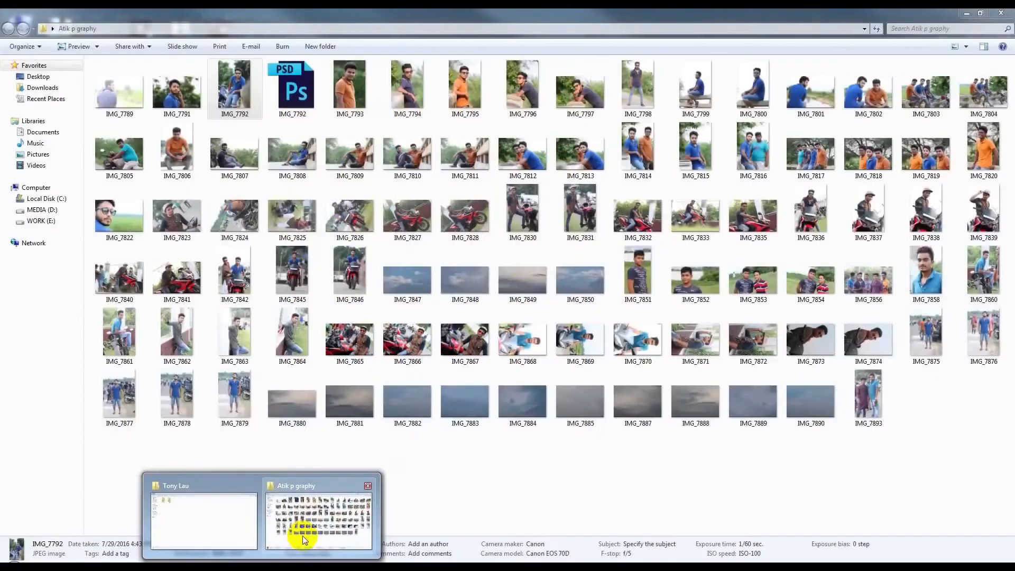
pyautogui.click(43, 222)
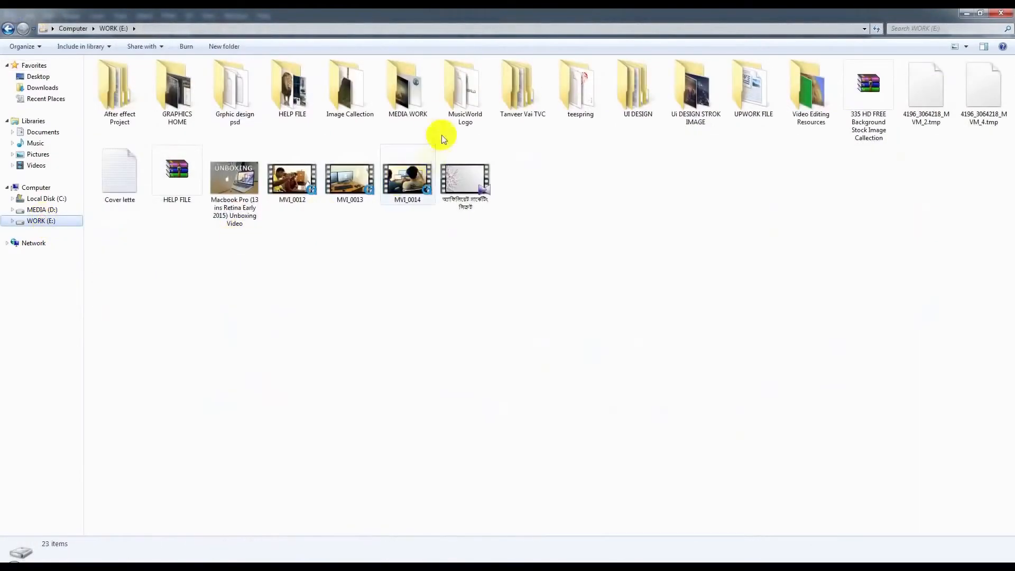
pyautogui.doubleClick(293, 106)
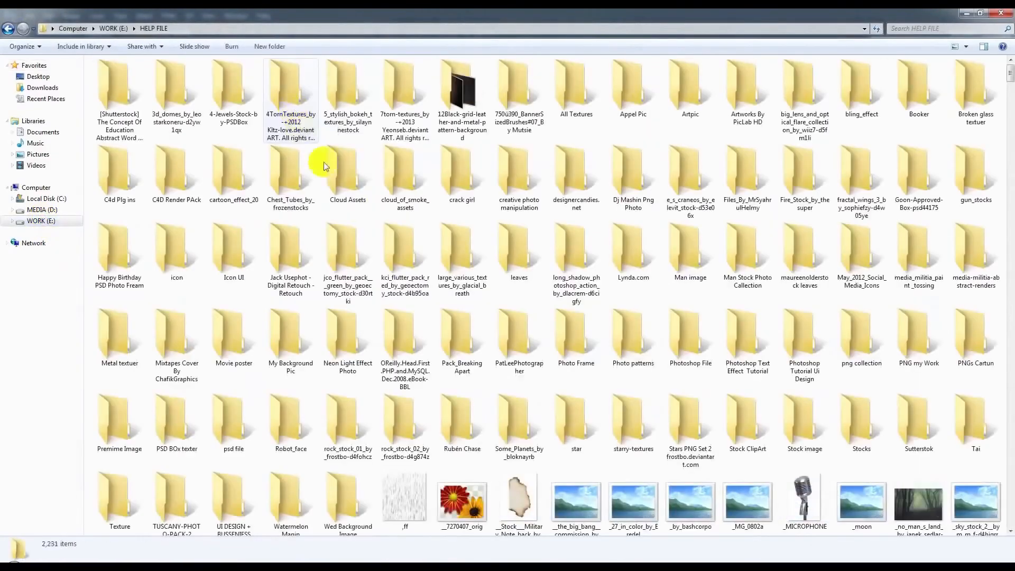
# Place the Diwali2010-RSI_19_1 image from the folder's D files over the top of the portrait, enlarged to about 4958 × 3306 px.
pyautogui.press('d')
pyautogui.press('d')
pyautogui.press('d')
pyautogui.press('d')
pyautogui.press('d')
pyautogui.press('d')
pyautogui.press('d')
pyautogui.press('d')
pyautogui.press('d')
pyautogui.press('d')
pyautogui.press('d')
pyautogui.press('d')
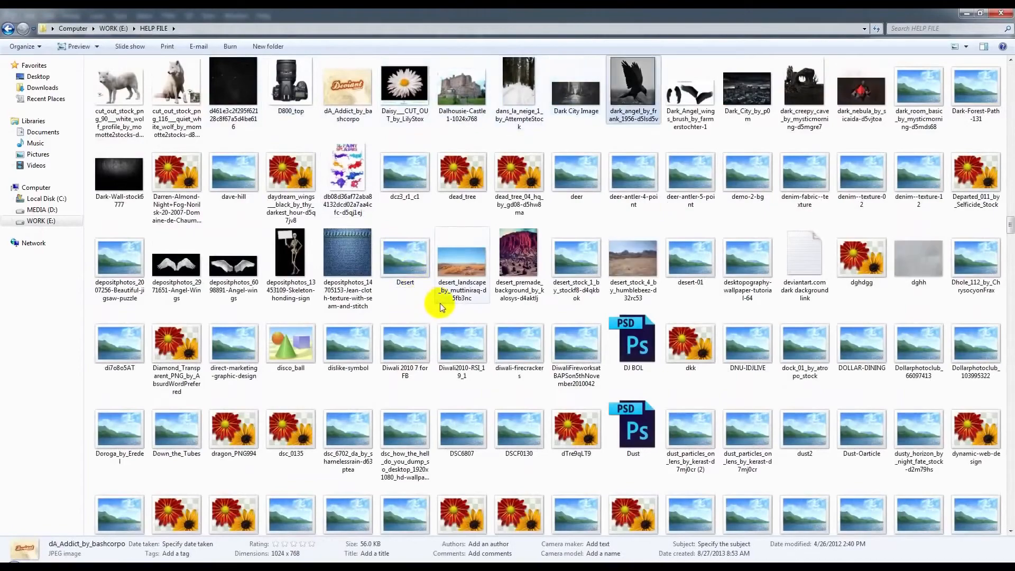
pyautogui.press('d')
pyautogui.press('d')
pyautogui.press('d')
pyautogui.press('d')
pyautogui.press('d')
pyautogui.press('d')
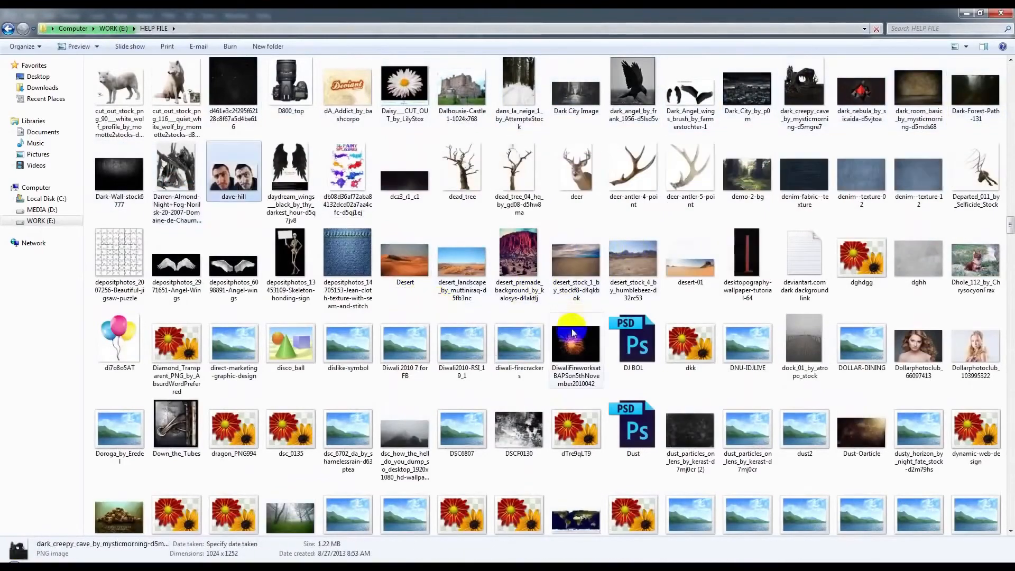
pyautogui.moveTo(468, 346); pyautogui.dragTo(342, 175)
pyautogui.moveTo(491, 280); pyautogui.dragTo(687, 79)
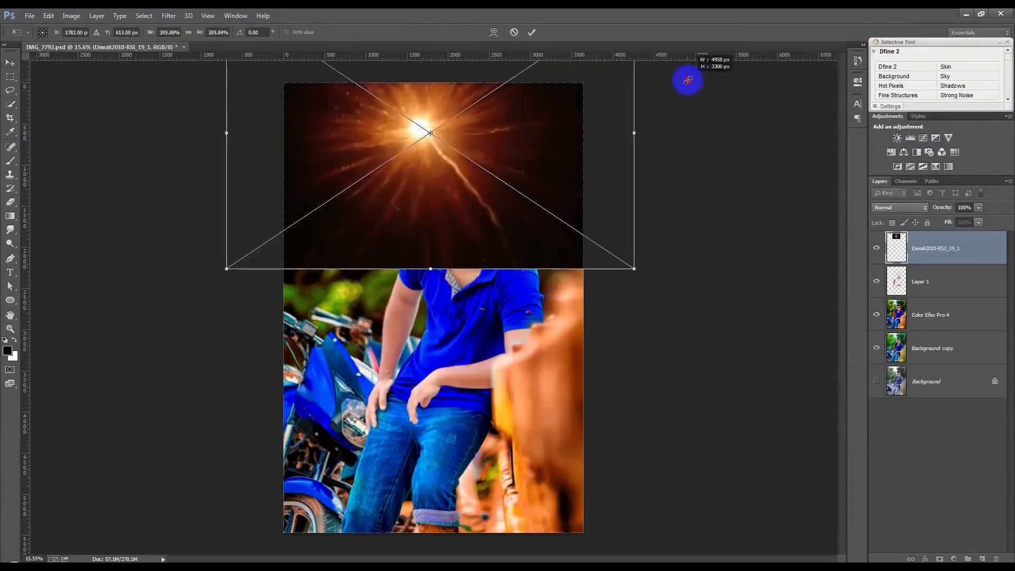
pyautogui.click(532, 33)
# Move the Diwali2010-RSI_19_1 layer below Layer 1 and set its blend mode to Screen.
pyautogui.moveTo(920, 252); pyautogui.dragTo(926, 308)
pyautogui.click(899, 207)
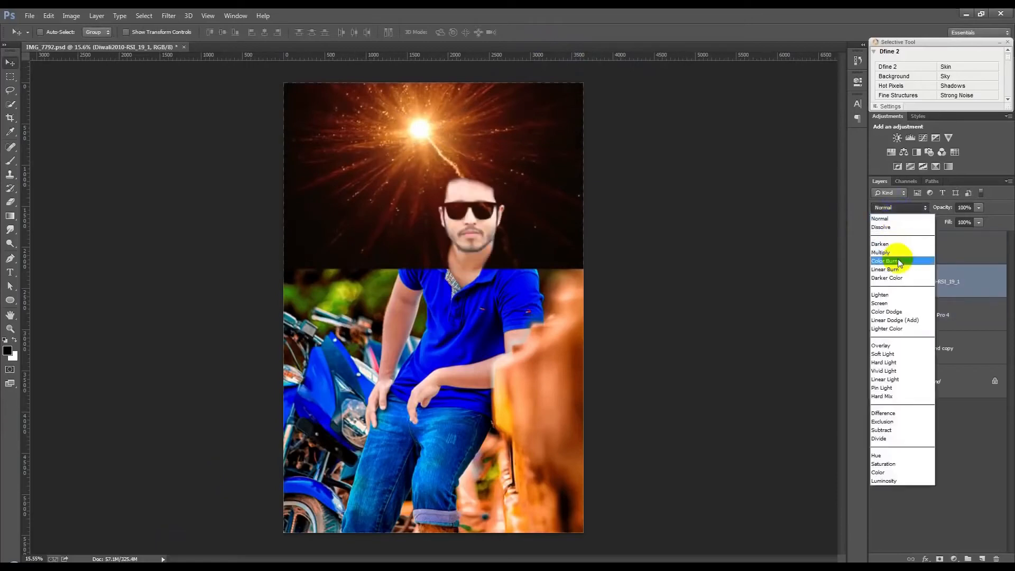
pyautogui.click(894, 303)
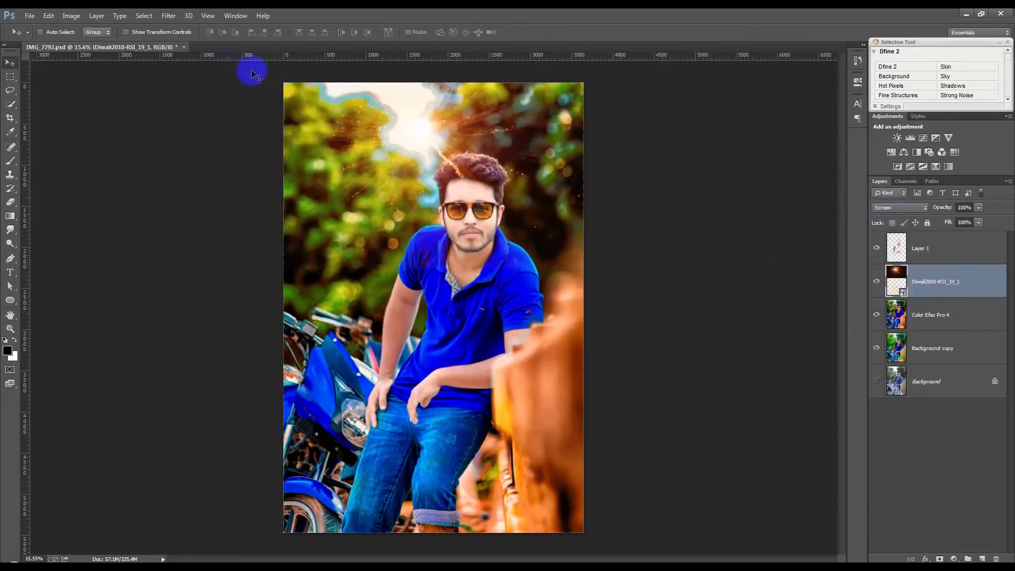
# Apply a Gaussian Blur with a radius of about 83.5 pixels to the Diwali2010-RSI_19_1 layer.
pyautogui.click(169, 16)
pyautogui.moveTo(199, 132)
pyautogui.click(341, 209)
pyautogui.moveTo(695, 306); pyautogui.dragTo(701, 305)
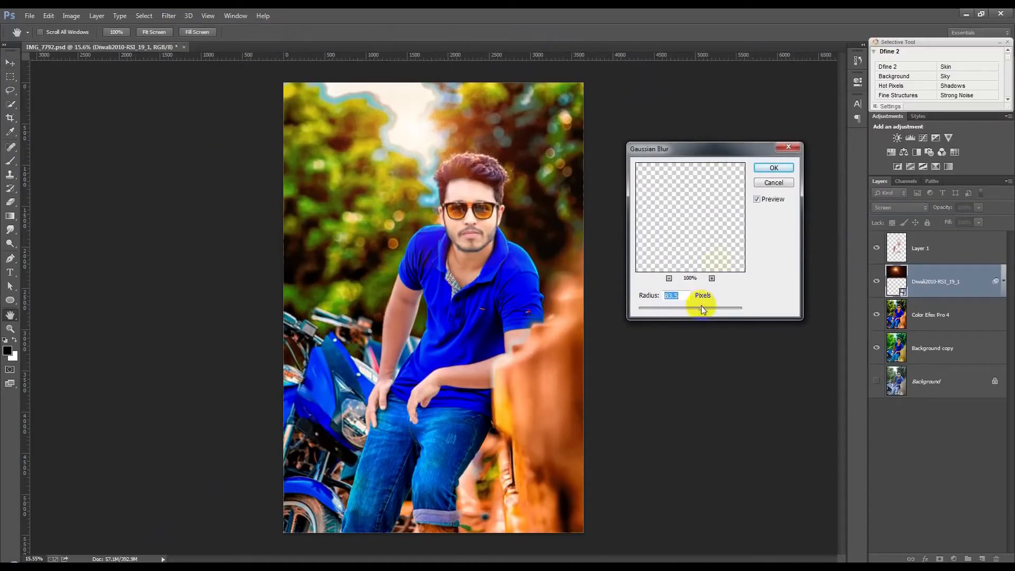
pyautogui.click(773, 169)
# Move the Diwali2010-RSI_19_1 layer above Layer 1, undo its trial deletion, and hide it.
pyautogui.moveTo(914, 278); pyautogui.dragTo(918, 251)
pyautogui.click(1004, 250)
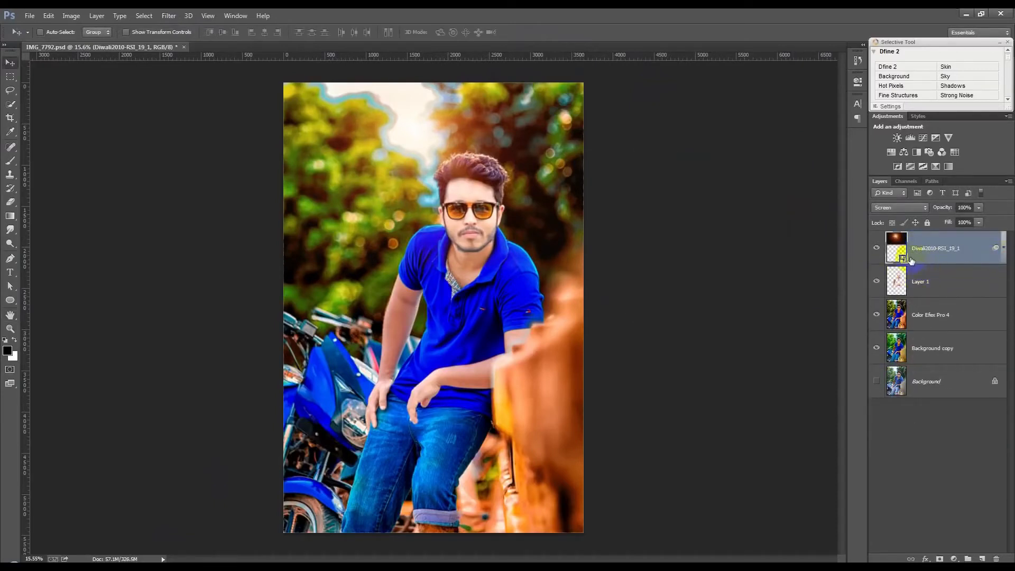
pyautogui.press('Delete')
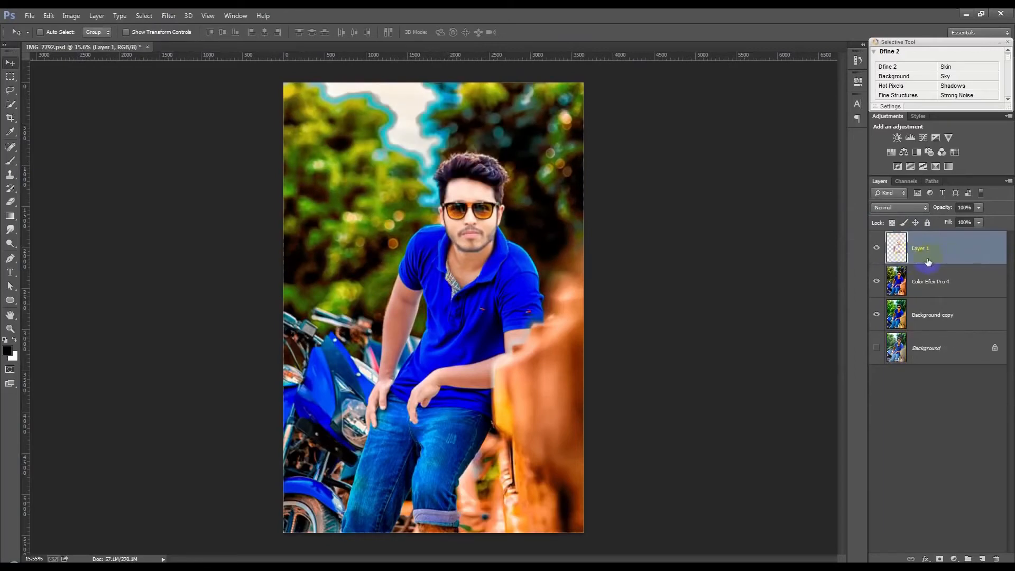
pyautogui.hotkey('ctrl', 'z')
pyautogui.click(877, 248)
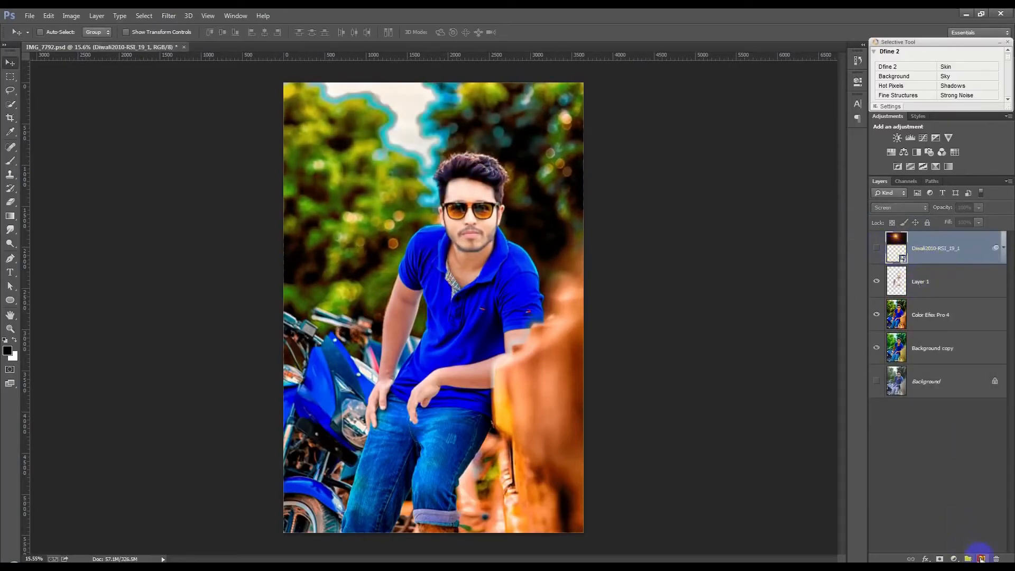
# Create a new layer on top and fill it with the visible image using Apply Image.
pyautogui.click(982, 559)
pyautogui.click(63, 20)
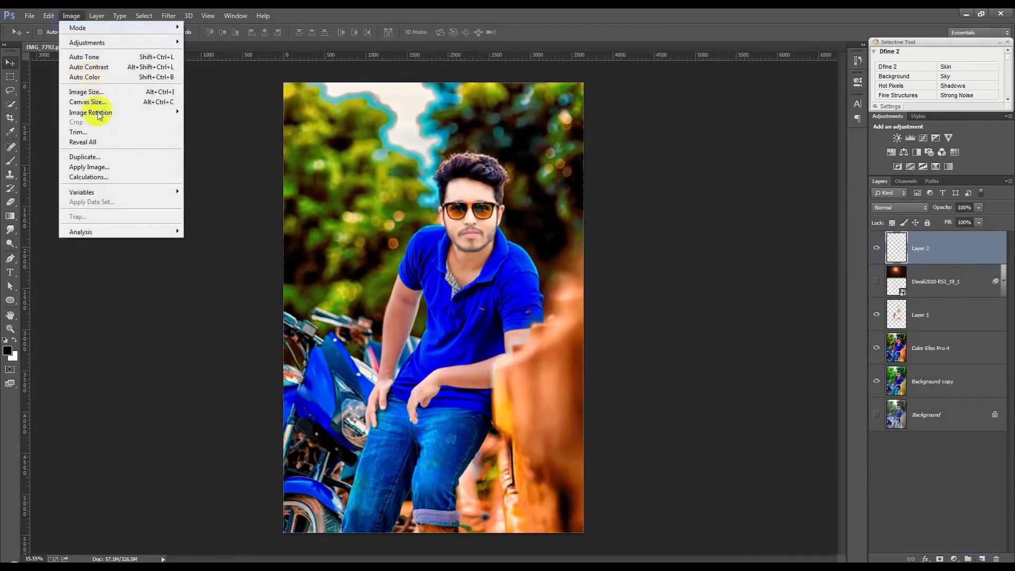
pyautogui.click(98, 164)
pyautogui.click(601, 171)
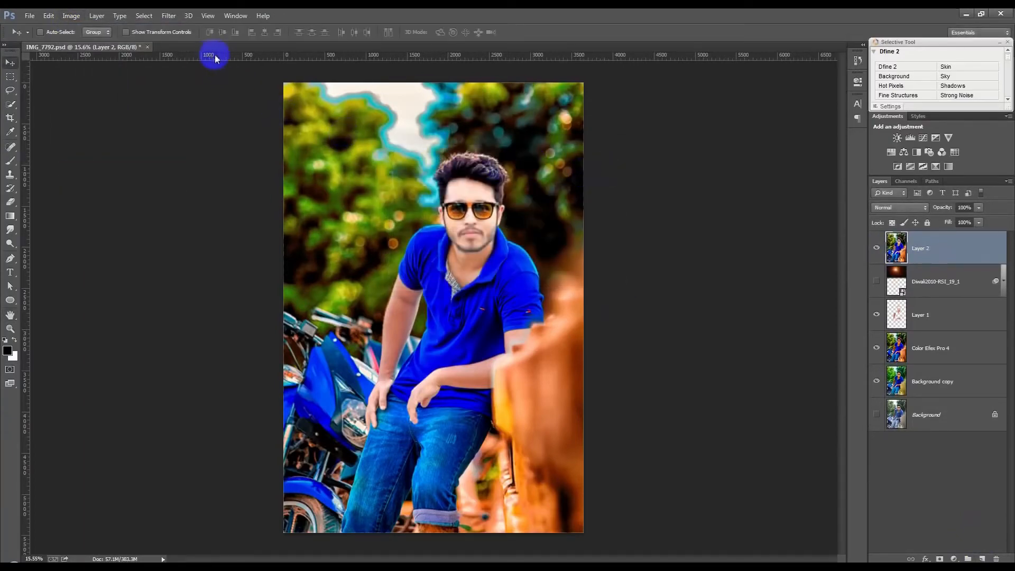
pyautogui.scroll(5, 401, 131)
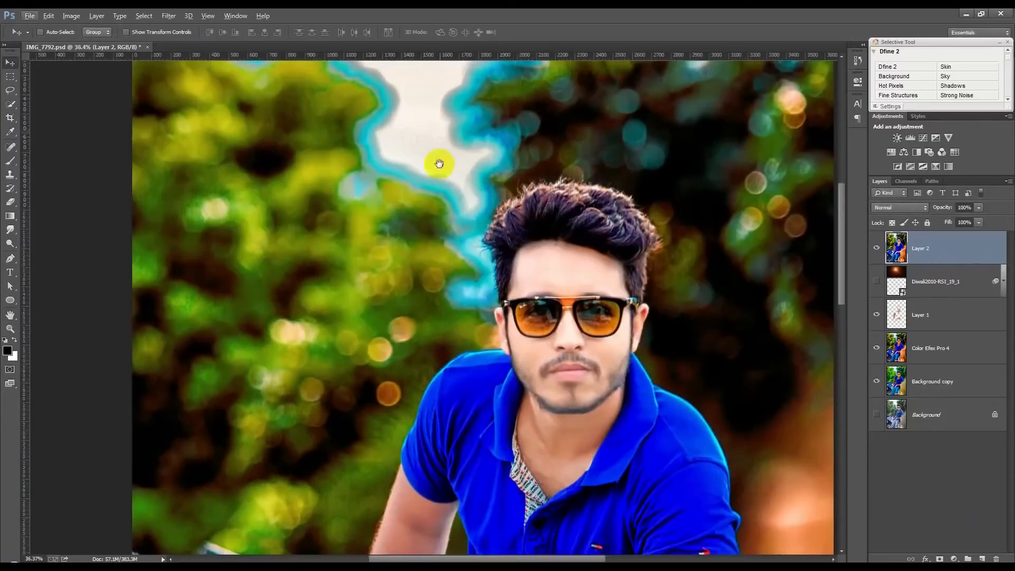
pyautogui.moveTo(439, 163); pyautogui.dragTo(444, 264)
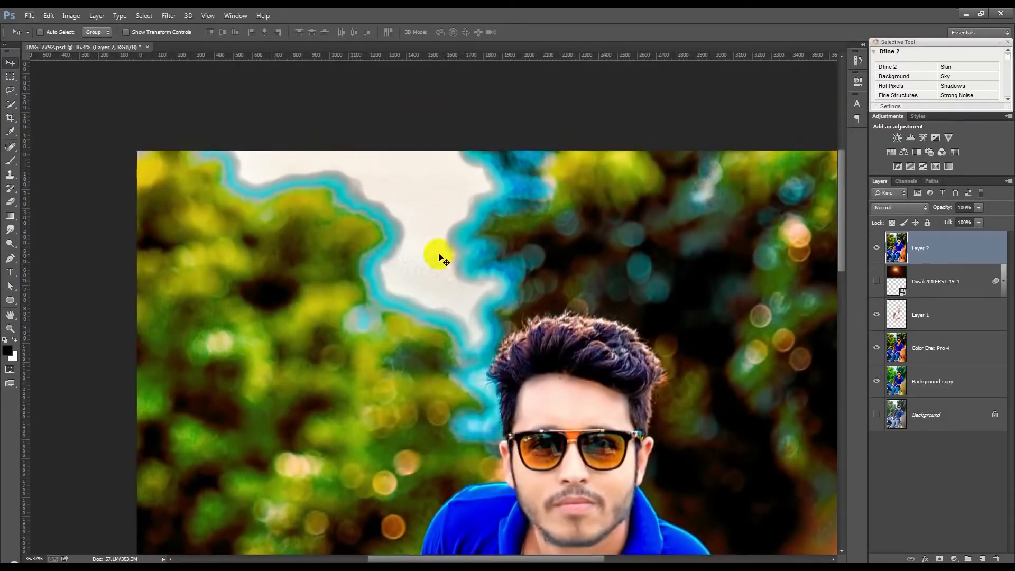
pyautogui.scroll(-4, 439, 255)
pyautogui.scroll(2, 443, 267)
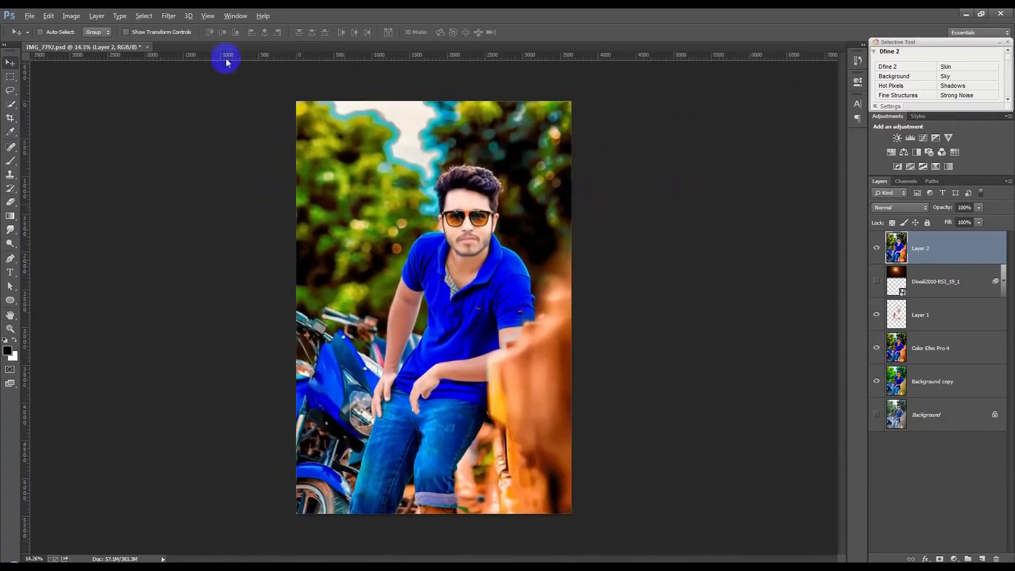
pyautogui.click(169, 16)
pyautogui.click(194, 77)
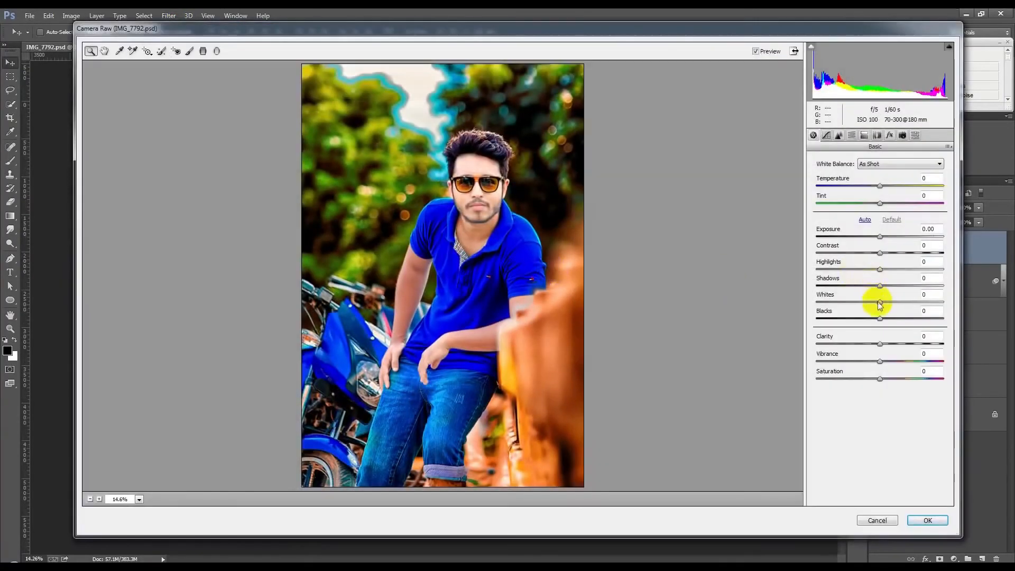
pyautogui.click(888, 521)
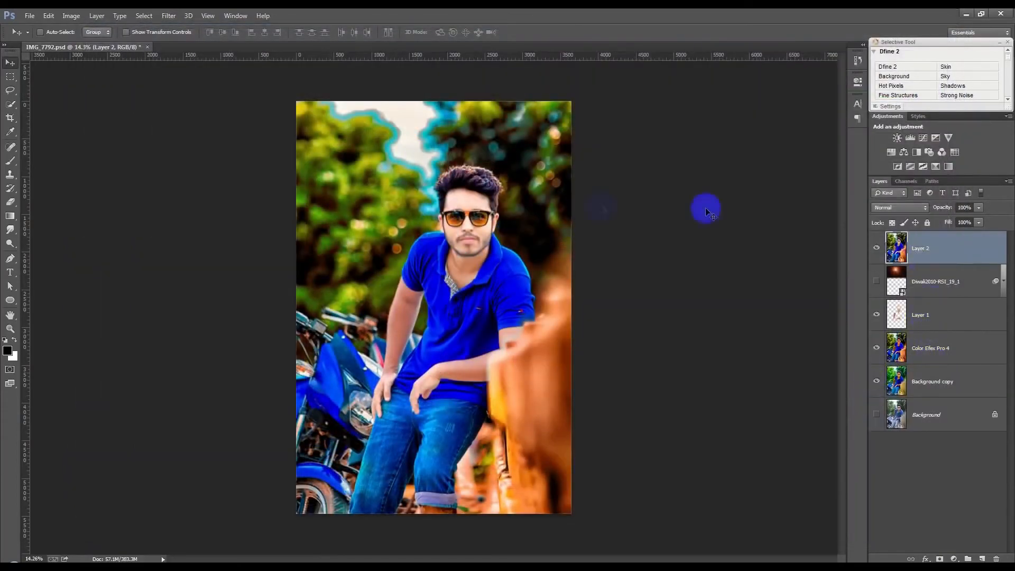
# Set up the Smudge tool for the hair with the spattered brush tip labelled 46, size 125 px and 50% strength.
pyautogui.scroll(10, 465, 174)
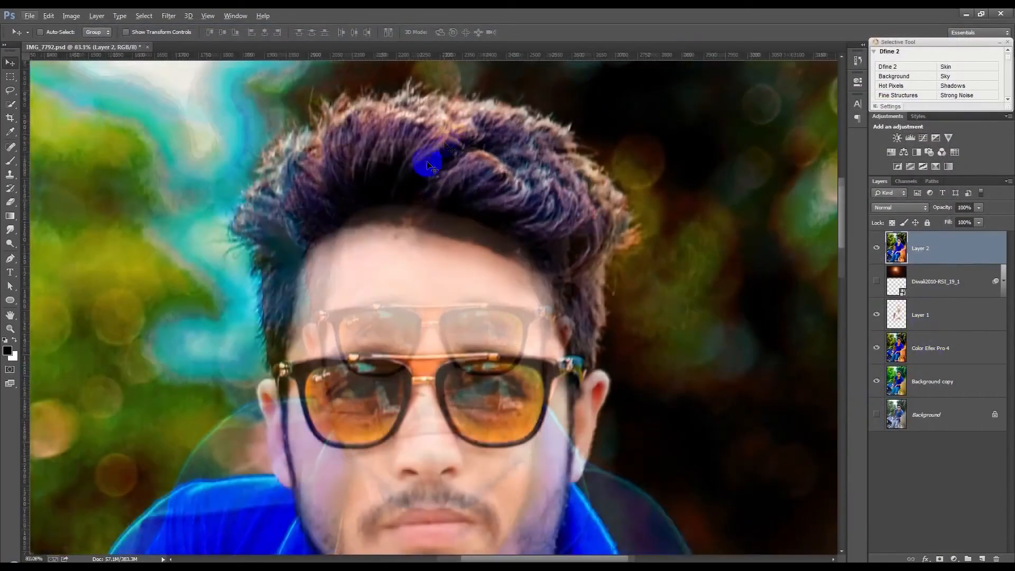
pyautogui.moveTo(428, 168); pyautogui.dragTo(405, 335)
pyautogui.click(9, 232)
pyautogui.click(46, 248)
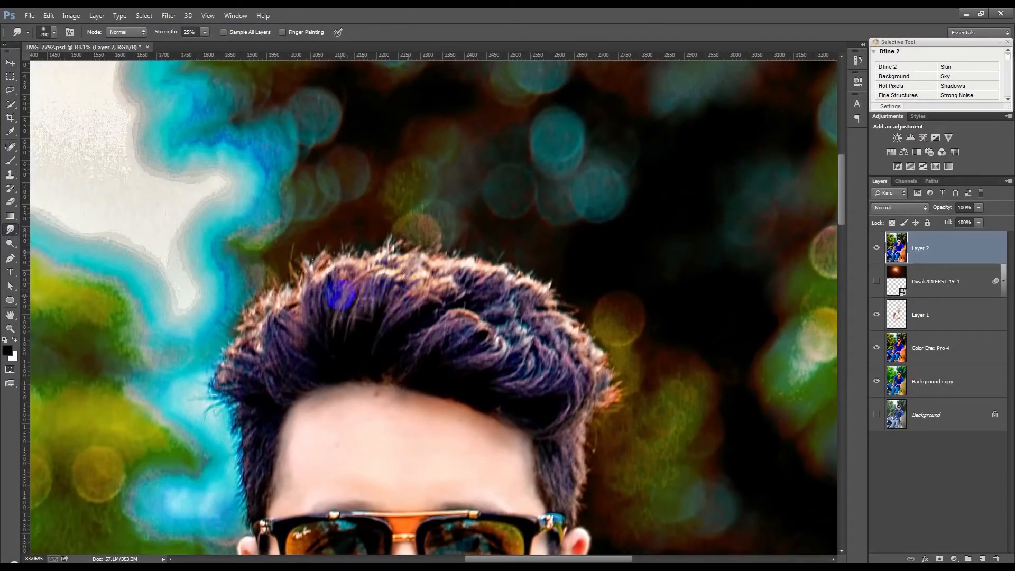
pyautogui.rightClick(364, 292)
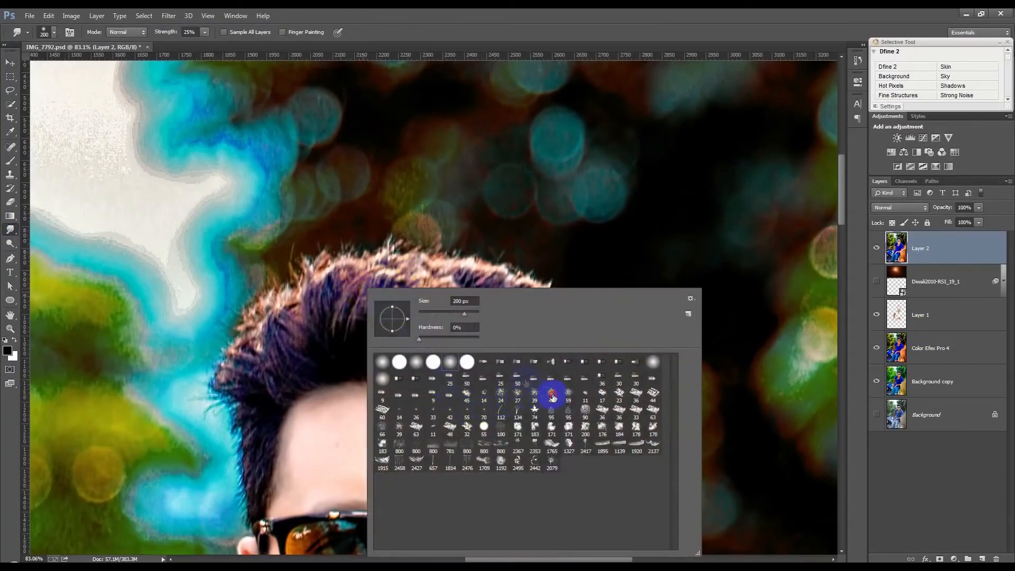
pyautogui.click(458, 312)
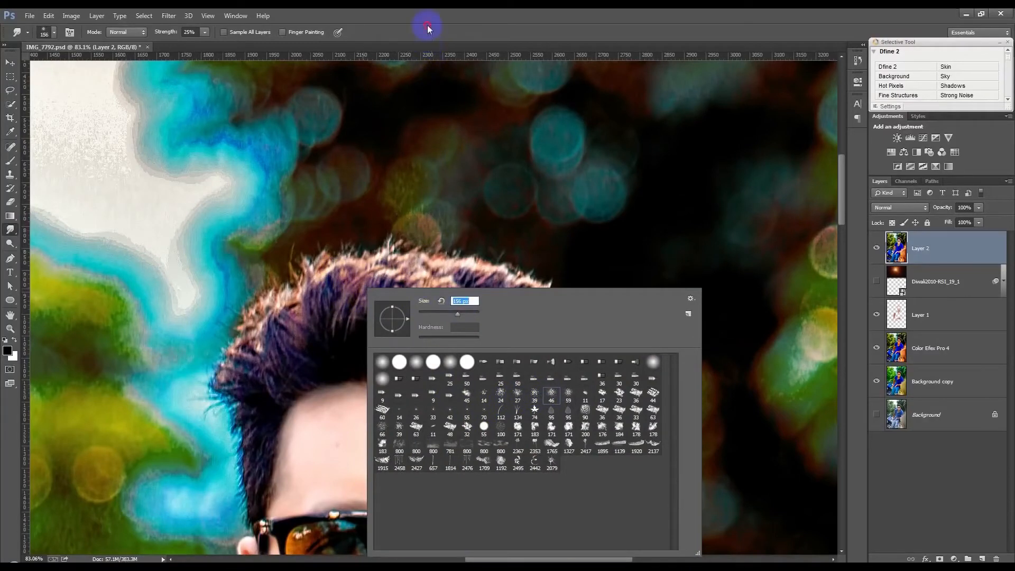
pyautogui.click(429, 27)
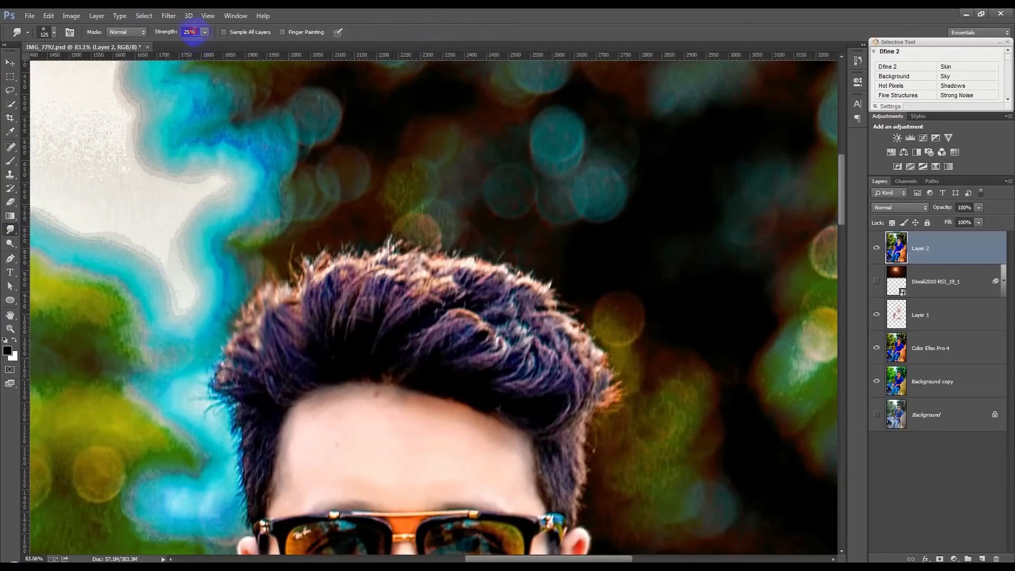
pyautogui.press('Return')
# Smudge the hair upward in strokes along the left side and the front of the crown to form longer spiky strands.
pyautogui.moveTo(253, 373)
pyautogui.mouseDown()
pyautogui.moveTo(217, 259)
pyautogui.moveTo(253, 235)
pyautogui.moveTo(317, 302)
pyautogui.moveTo(384, 209)
pyautogui.mouseUp()
pyautogui.moveTo(306, 290); pyautogui.dragTo(287, 178)
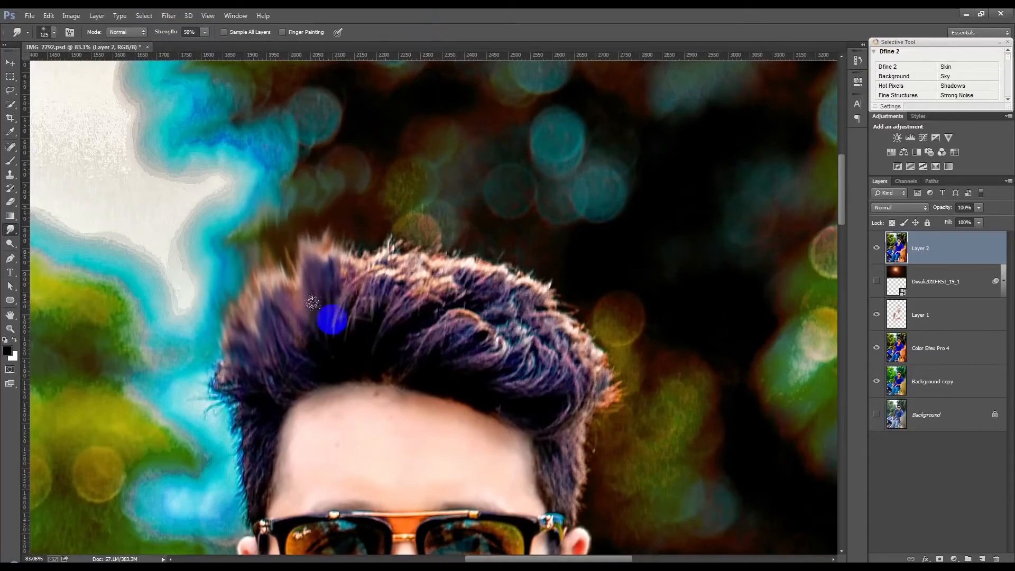
pyautogui.moveTo(307, 311); pyautogui.dragTo(352, 141)
pyautogui.moveTo(359, 294)
pyautogui.mouseDown()
pyautogui.moveTo(382, 152)
pyautogui.moveTo(385, 272)
pyautogui.moveTo(364, 249)
pyautogui.moveTo(379, 209)
pyautogui.mouseUp()
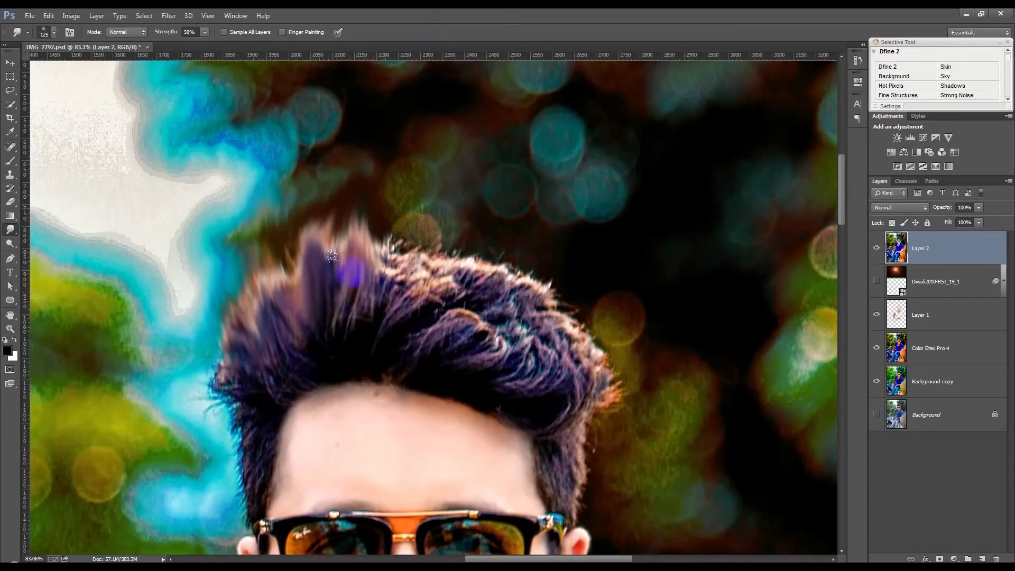
pyautogui.moveTo(356, 257); pyautogui.dragTo(360, 168)
pyautogui.moveTo(325, 307); pyautogui.dragTo(293, 196)
pyautogui.moveTo(392, 332); pyautogui.dragTo(418, 154)
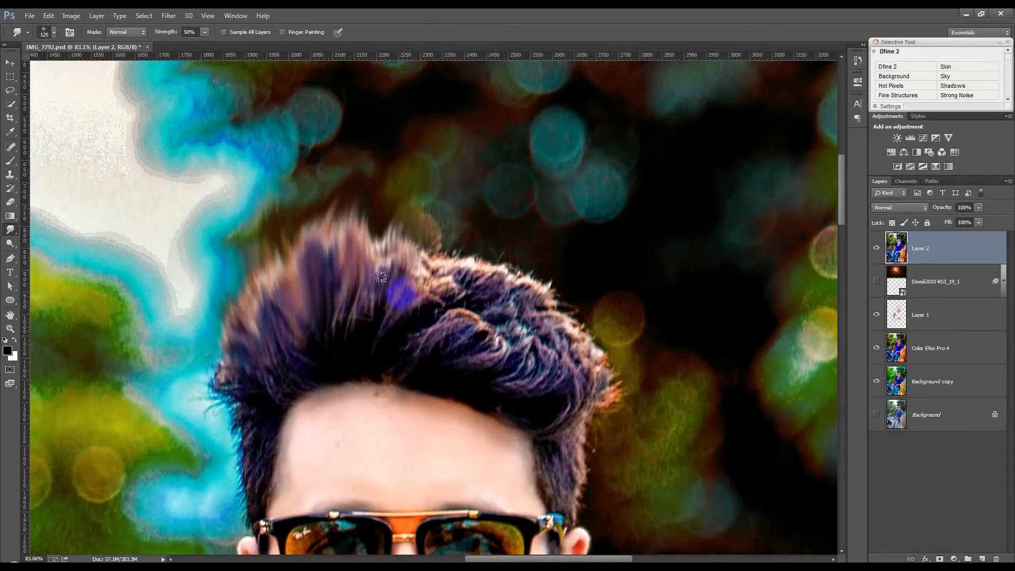
pyautogui.moveTo(403, 293); pyautogui.dragTo(435, 227)
# Smudge the remaining hair outward across the right side of the crown and down toward the ear.
pyautogui.moveTo(383, 271)
pyautogui.mouseDown()
pyautogui.moveTo(423, 331)
pyautogui.moveTo(447, 286)
pyautogui.moveTo(470, 301)
pyautogui.moveTo(531, 200)
pyautogui.moveTo(550, 211)
pyautogui.moveTo(436, 346)
pyautogui.moveTo(547, 217)
pyautogui.moveTo(534, 296)
pyautogui.moveTo(606, 282)
pyautogui.moveTo(564, 391)
pyautogui.moveTo(614, 360)
pyautogui.moveTo(637, 304)
pyautogui.moveTo(607, 411)
pyautogui.moveTo(650, 319)
pyautogui.mouseUp()
pyautogui.scroll(-3, 622, 374)
pyautogui.moveTo(571, 373)
pyautogui.mouseDown()
pyautogui.moveTo(603, 420)
pyautogui.moveTo(579, 385)
pyautogui.moveTo(581, 466)
pyautogui.moveTo(611, 459)
pyautogui.moveTo(603, 410)
pyautogui.mouseUp()
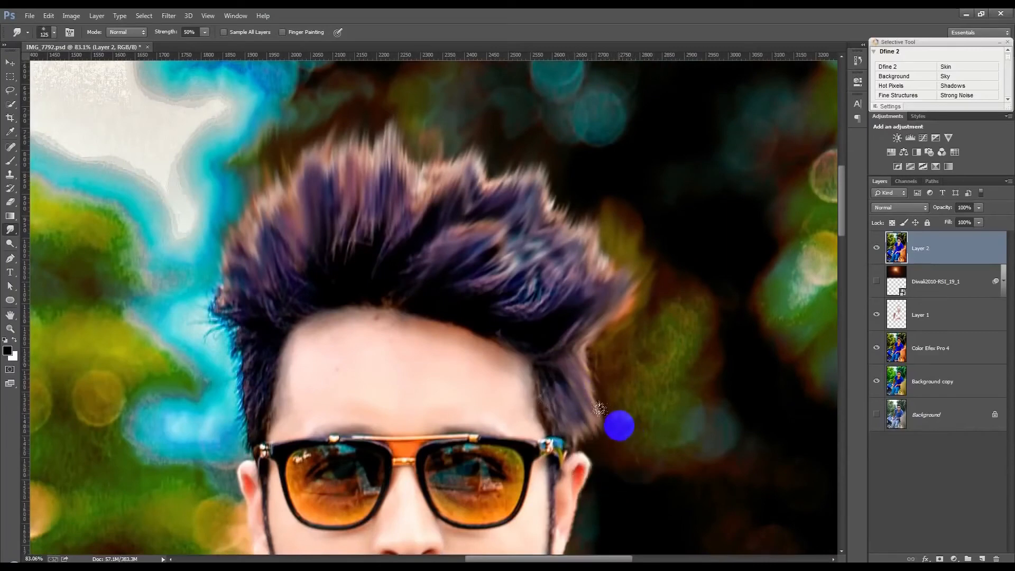
# Reduce the Smudge brush to 70 px and smudge the hair and sideburn above the ear on the right side of the face.
pyautogui.scroll(-2, 617, 424)
pyautogui.press('[')
pyautogui.press('[')
pyautogui.press('[')
pyautogui.press('[')
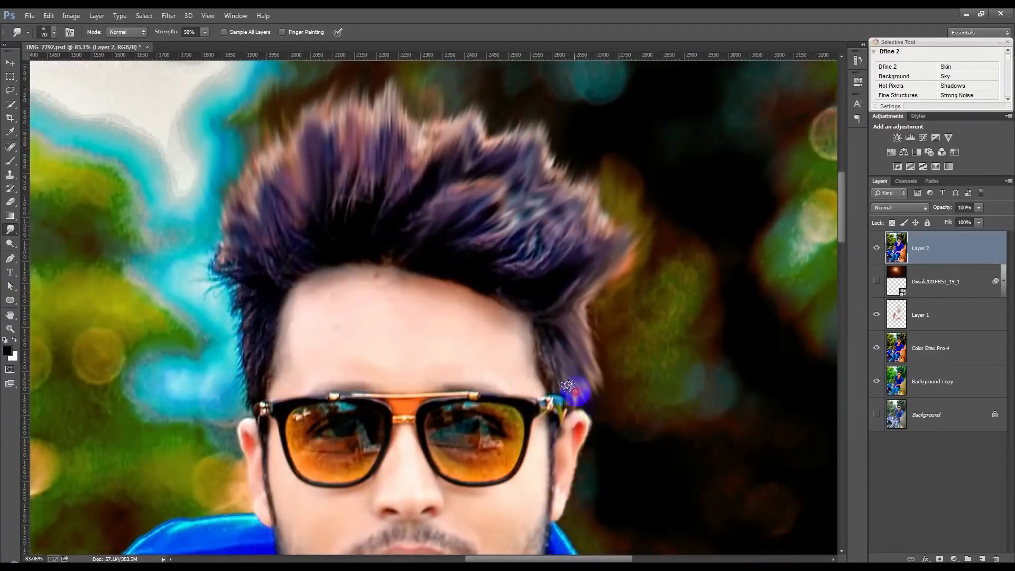
pyautogui.moveTo(544, 332)
pyautogui.mouseDown()
pyautogui.moveTo(578, 391)
pyautogui.moveTo(559, 355)
pyautogui.moveTo(568, 399)
pyautogui.moveTo(591, 400)
pyautogui.moveTo(581, 318)
pyautogui.moveTo(613, 387)
pyautogui.moveTo(584, 359)
pyautogui.moveTo(605, 398)
pyautogui.moveTo(600, 376)
pyautogui.moveTo(605, 387)
pyautogui.moveTo(614, 368)
pyautogui.moveTo(592, 341)
pyautogui.mouseUp()
pyautogui.moveTo(605, 385)
pyautogui.mouseDown()
pyautogui.moveTo(581, 357)
pyautogui.moveTo(587, 367)
pyautogui.mouseUp()
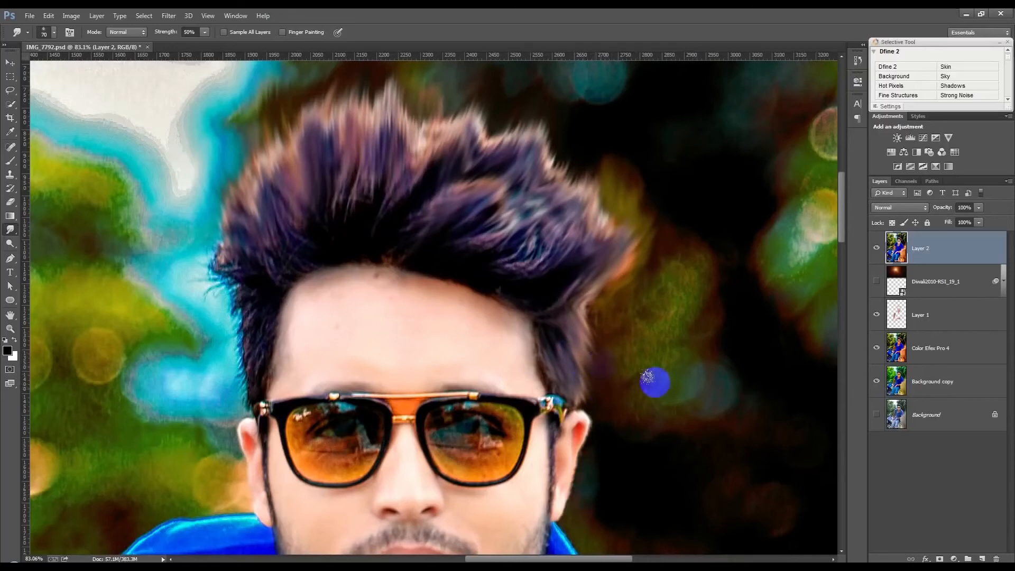
# Smudge the hair along the left temple and sideburn downward and outward into soft painted strands.
pyautogui.moveTo(232, 387)
pyautogui.mouseDown()
pyautogui.moveTo(246, 330)
pyautogui.moveTo(220, 371)
pyautogui.moveTo(262, 314)
pyautogui.mouseUp()
pyautogui.moveTo(241, 363)
pyautogui.mouseDown()
pyautogui.moveTo(255, 307)
pyautogui.moveTo(274, 344)
pyautogui.mouseUp()
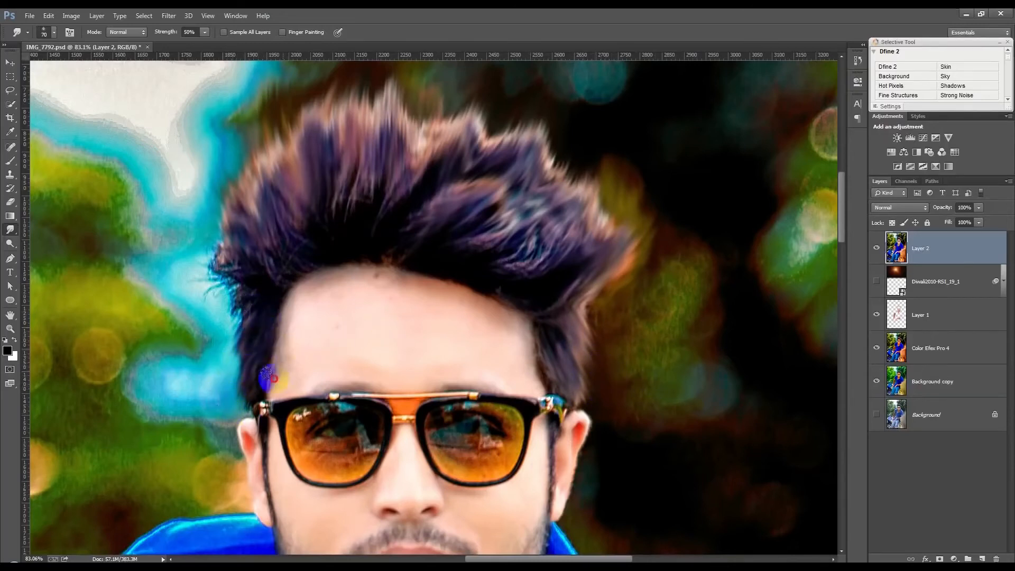
pyautogui.moveTo(280, 283); pyautogui.dragTo(227, 351)
pyautogui.moveTo(245, 281)
pyautogui.mouseDown()
pyautogui.moveTo(200, 341)
pyautogui.moveTo(229, 367)
pyautogui.mouseUp()
pyautogui.moveTo(250, 309)
pyautogui.mouseDown()
pyautogui.moveTo(216, 385)
pyautogui.moveTo(199, 383)
pyautogui.mouseUp()
pyautogui.moveTo(231, 281); pyautogui.dragTo(177, 347)
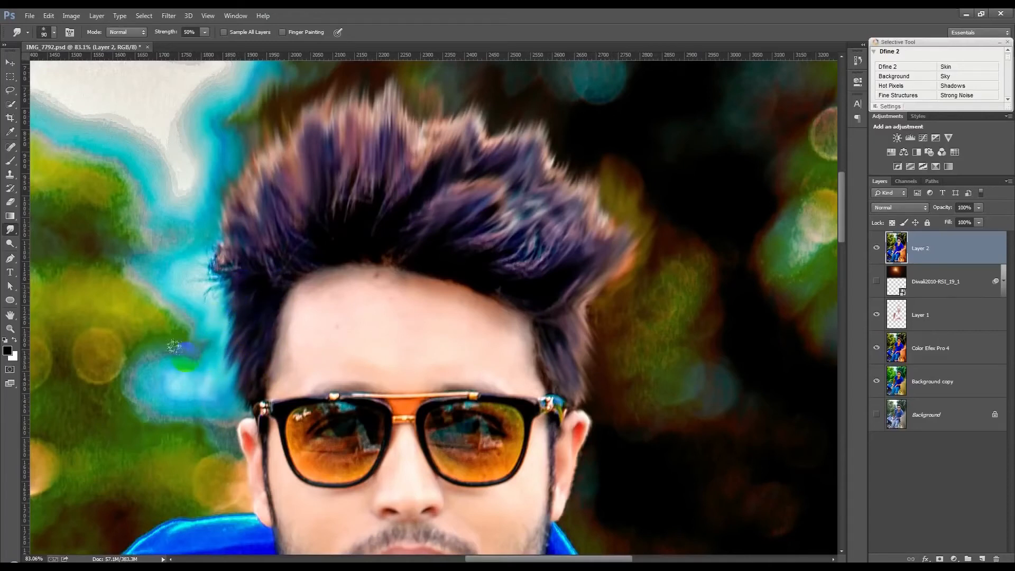
# Smudge the stray hair at the left edge above the temple outward to blend it into the background.
pyautogui.moveTo(227, 258)
pyautogui.mouseDown()
pyautogui.moveTo(156, 273)
pyautogui.moveTo(158, 246)
pyautogui.moveTo(235, 269)
pyautogui.moveTo(206, 193)
pyautogui.moveTo(216, 245)
pyautogui.moveTo(196, 163)
pyautogui.mouseUp()
pyautogui.moveTo(221, 240); pyautogui.dragTo(188, 82)
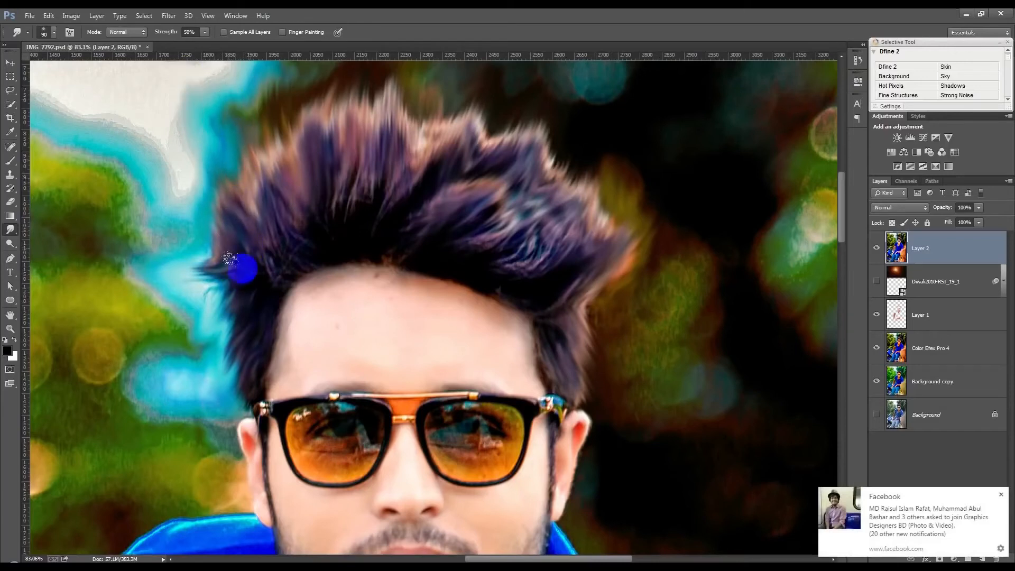
pyautogui.moveTo(238, 301)
pyautogui.mouseDown()
pyautogui.moveTo(199, 306)
pyautogui.moveTo(220, 280)
pyautogui.moveTo(177, 268)
pyautogui.mouseUp()
pyautogui.moveTo(260, 308); pyautogui.dragTo(216, 291)
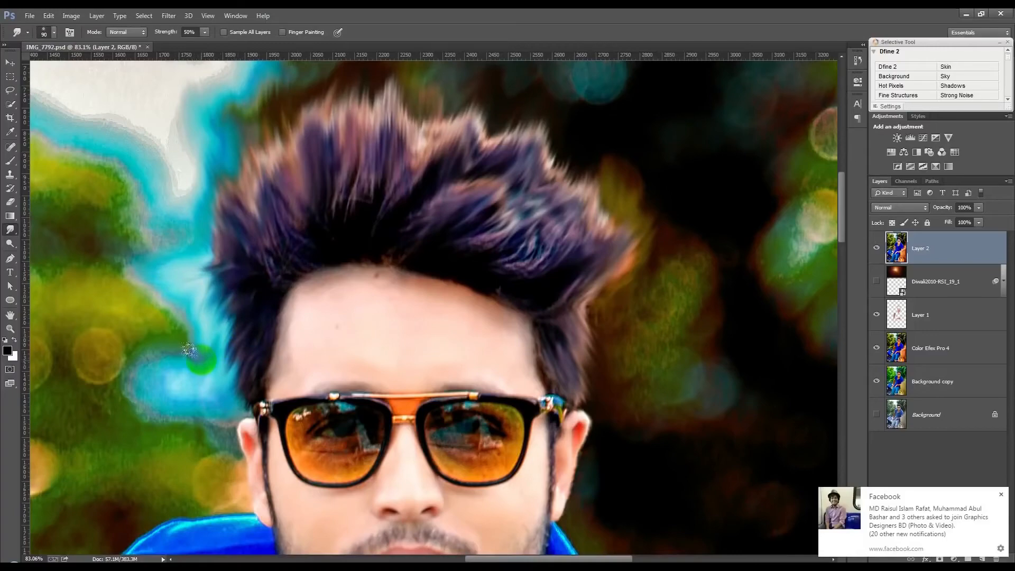
# Smudge the center and right side of the crown upward and outward with a 150 px brush to form taller spikes.
pyautogui.scroll(-5, 307, 449)
pyautogui.scroll(6, 307, 448)
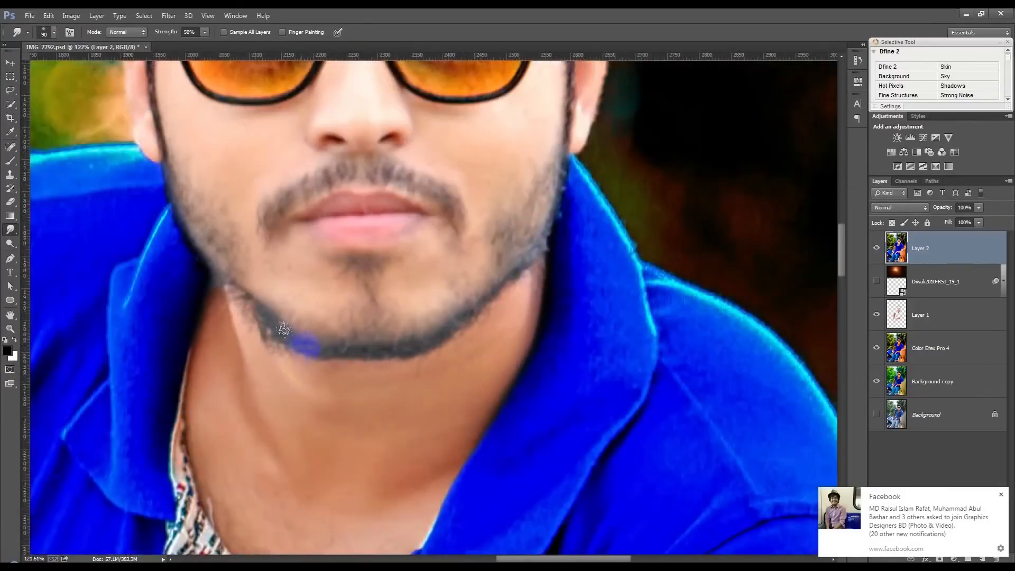
pyautogui.scroll(4, 284, 330)
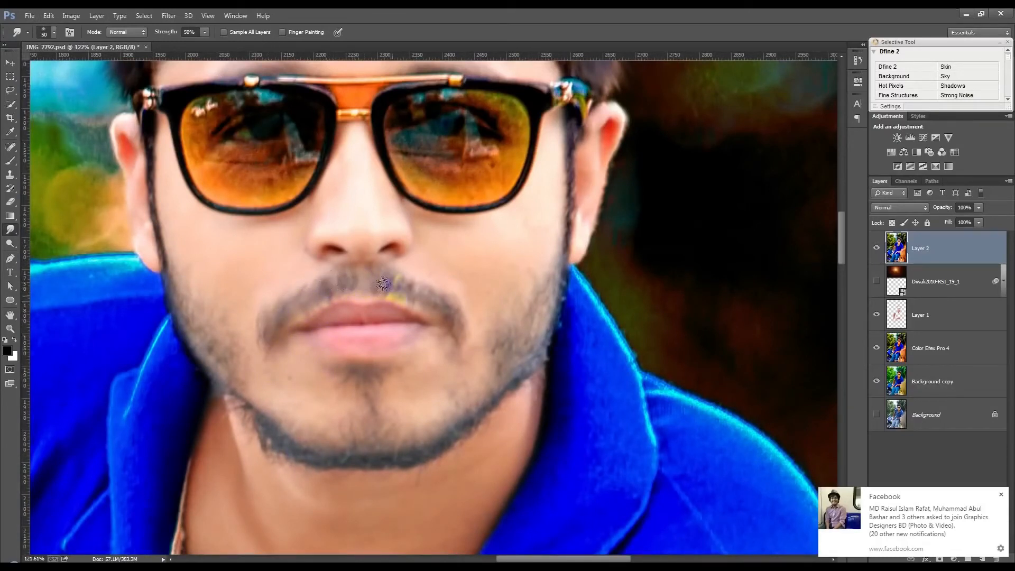
pyautogui.hotkey('ctrl', '0')
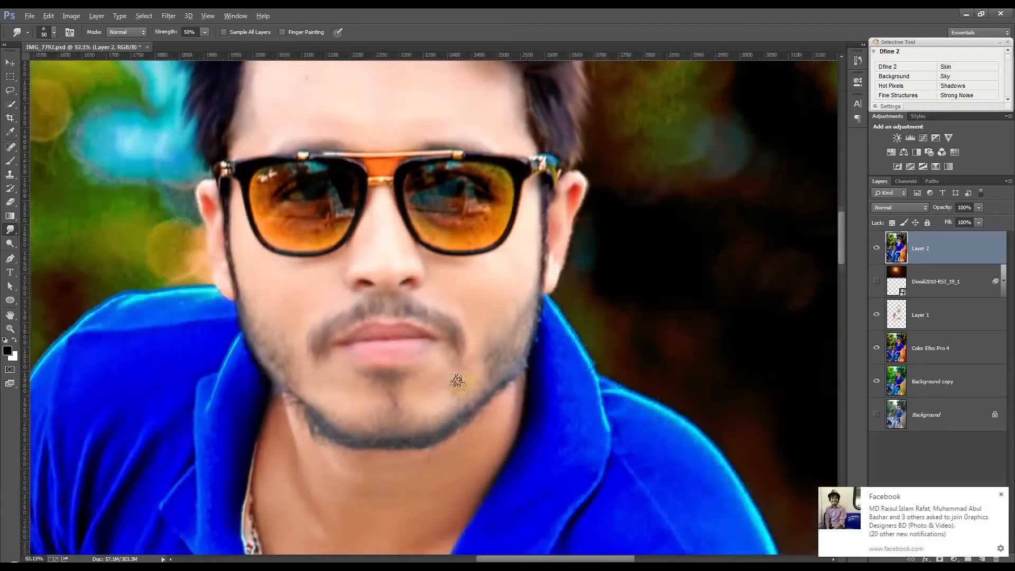
pyautogui.scroll(11, 476, 204)
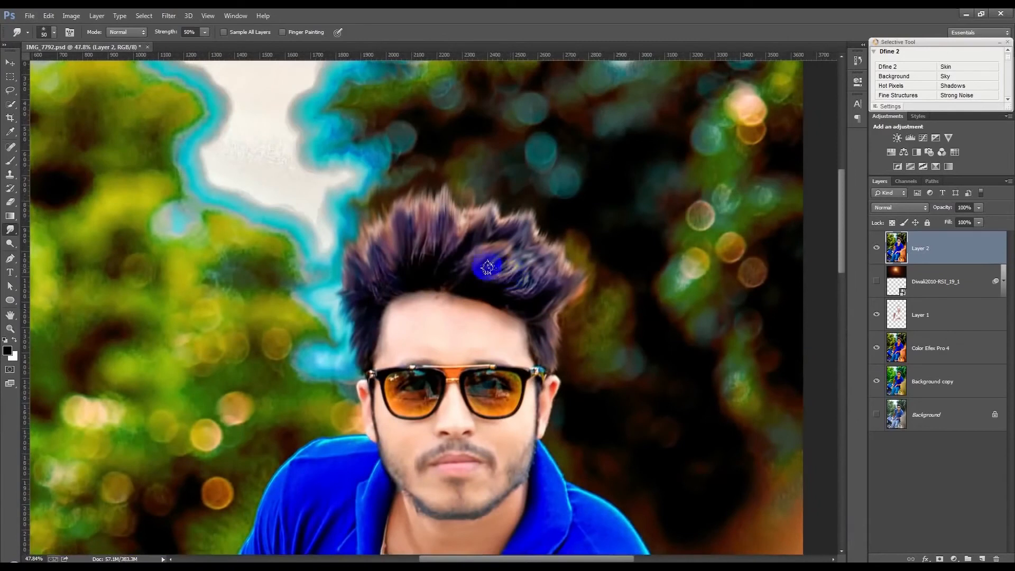
pyautogui.moveTo(458, 239)
pyautogui.mouseDown()
pyautogui.moveTo(481, 187)
pyautogui.moveTo(470, 178)
pyautogui.moveTo(472, 231)
pyautogui.moveTo(490, 102)
pyautogui.mouseUp()
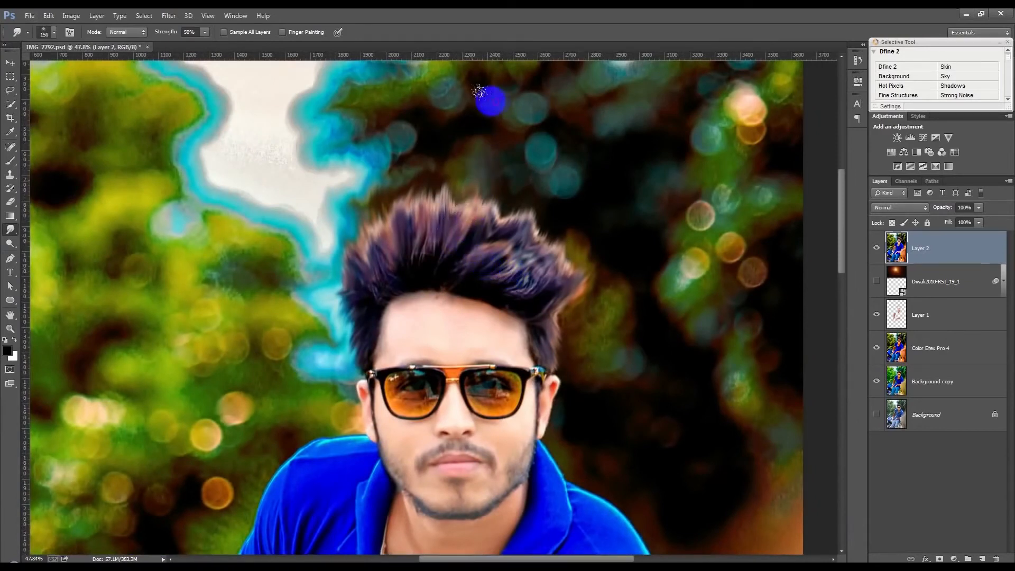
pyautogui.moveTo(460, 222)
pyautogui.mouseDown()
pyautogui.moveTo(478, 209)
pyautogui.moveTo(491, 158)
pyautogui.moveTo(485, 229)
pyautogui.moveTo(500, 104)
pyautogui.mouseUp()
pyautogui.moveTo(503, 225)
pyautogui.mouseDown()
pyautogui.moveTo(525, 141)
pyautogui.moveTo(541, 185)
pyautogui.mouseUp()
pyautogui.moveTo(535, 249)
pyautogui.mouseDown()
pyautogui.moveTo(556, 120)
pyautogui.moveTo(548, 175)
pyautogui.moveTo(524, 226)
pyautogui.moveTo(541, 91)
pyautogui.mouseUp()
pyautogui.moveTo(529, 222); pyautogui.dragTo(539, 104)
pyautogui.moveTo(543, 281)
pyautogui.mouseDown()
pyautogui.moveTo(596, 164)
pyautogui.moveTo(608, 261)
pyautogui.mouseUp()
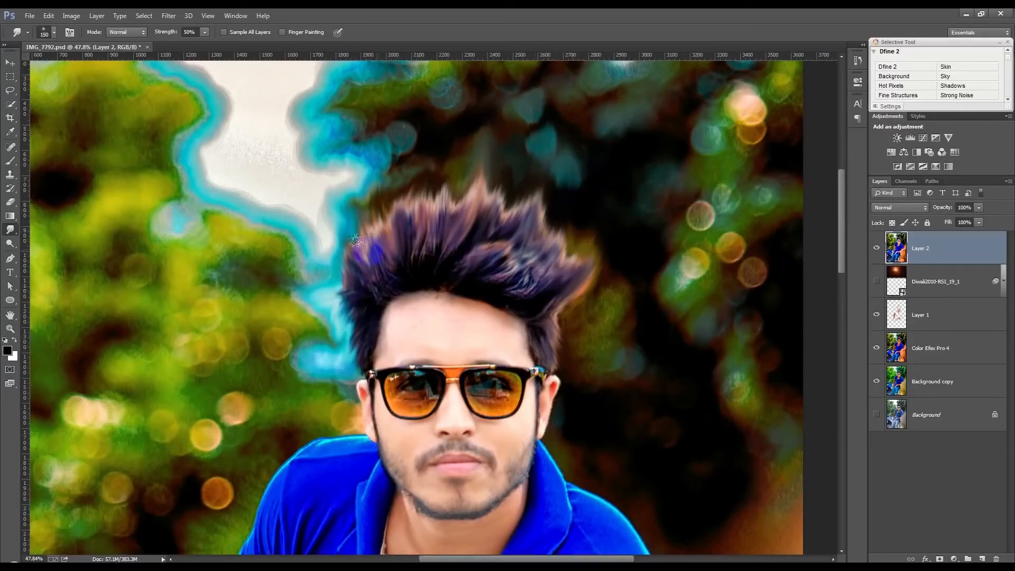
# Smudge the left side of the crown upward into longer spikes with the 150 px brush.
pyautogui.moveTo(358, 241); pyautogui.dragTo(414, 123)
pyautogui.moveTo(382, 278)
pyautogui.mouseDown()
pyautogui.moveTo(365, 230)
pyautogui.moveTo(373, 193)
pyautogui.mouseUp()
pyautogui.moveTo(411, 267)
pyautogui.mouseDown()
pyautogui.moveTo(379, 242)
pyautogui.moveTo(373, 156)
pyautogui.moveTo(376, 246)
pyautogui.moveTo(408, 177)
pyautogui.mouseUp()
pyautogui.moveTo(369, 260); pyautogui.dragTo(396, 166)
# Refine the overall hair outline by smudging the top, right and left-edge strands with a few long strokes.
pyautogui.scroll(-1, 454, 277)
pyautogui.scroll(-3, 450, 274)
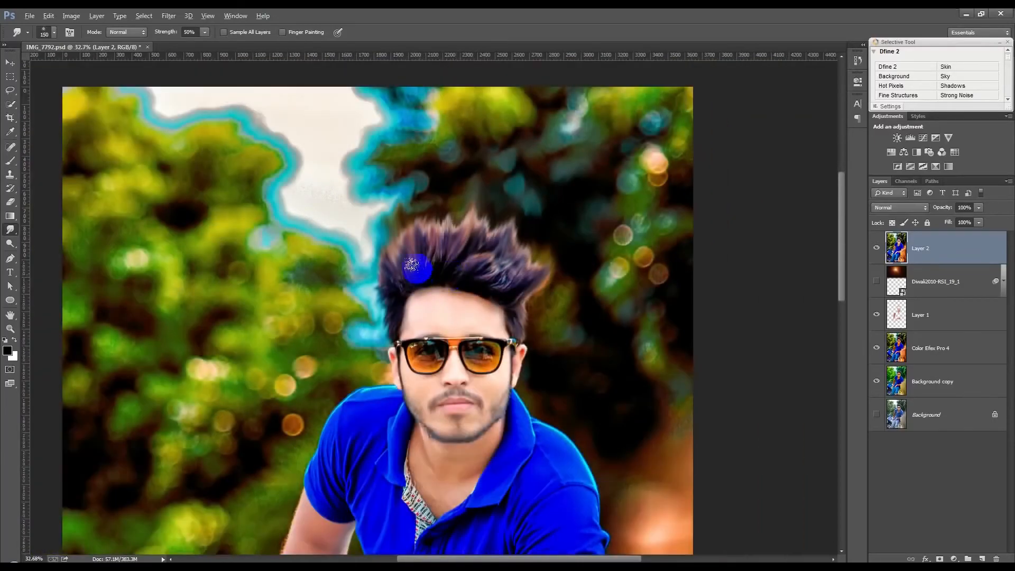
pyautogui.moveTo(408, 246)
pyautogui.mouseDown()
pyautogui.moveTo(441, 168)
pyautogui.moveTo(453, 173)
pyautogui.mouseUp()
pyautogui.moveTo(443, 242)
pyautogui.mouseDown()
pyautogui.moveTo(463, 132)
pyautogui.moveTo(447, 236)
pyautogui.moveTo(450, 175)
pyautogui.mouseUp()
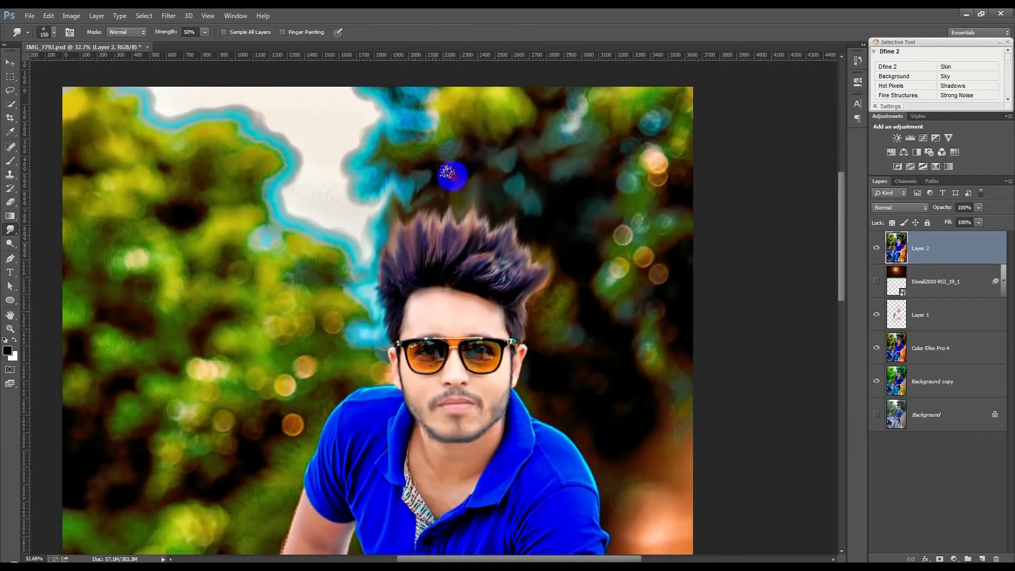
pyautogui.moveTo(493, 254); pyautogui.dragTo(537, 201)
pyautogui.moveTo(446, 277)
pyautogui.mouseDown()
pyautogui.moveTo(380, 195)
pyautogui.moveTo(401, 210)
pyautogui.mouseUp()
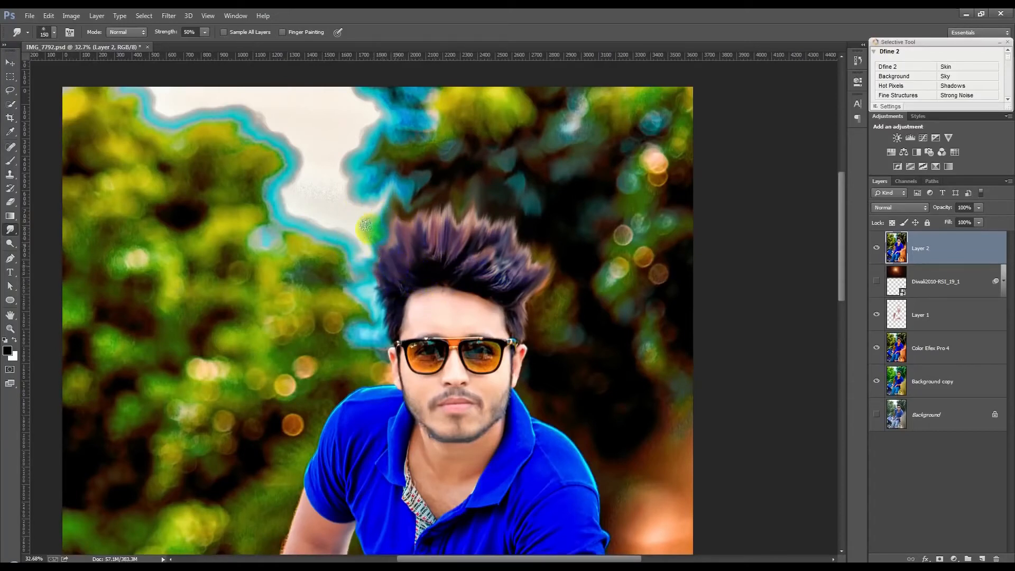
pyautogui.moveTo(357, 267); pyautogui.dragTo(390, 291)
pyautogui.scroll(-4, 397, 263)
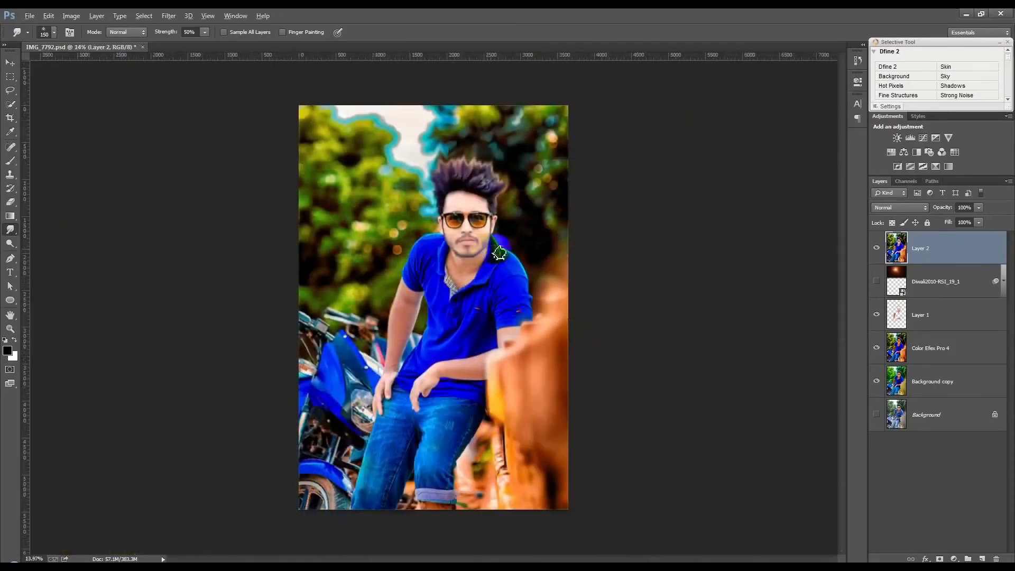
pyautogui.scroll(5, 503, 155)
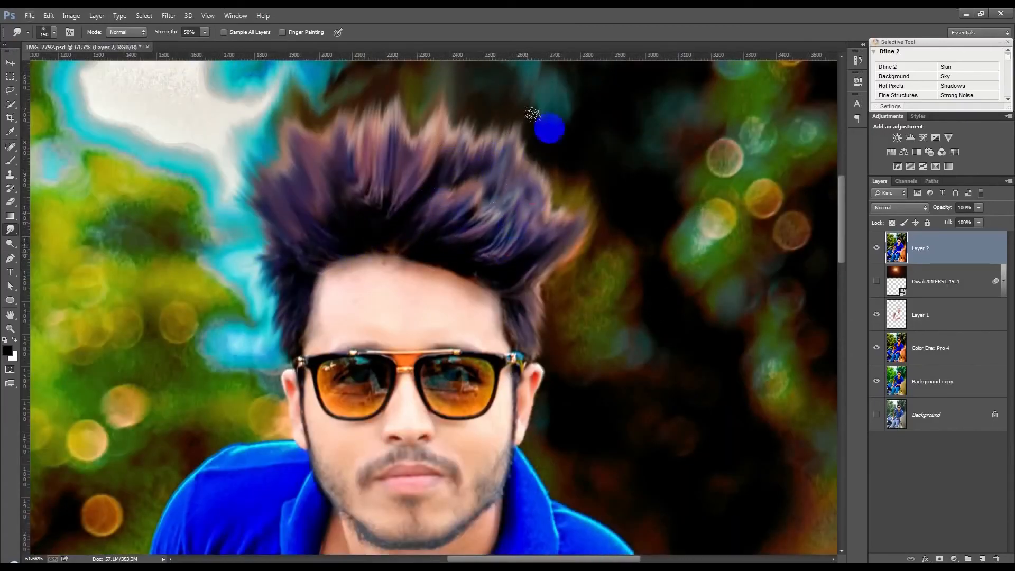
pyautogui.scroll(-3, 537, 180)
pyautogui.scroll(-3, 538, 182)
pyautogui.scroll(2, 525, 180)
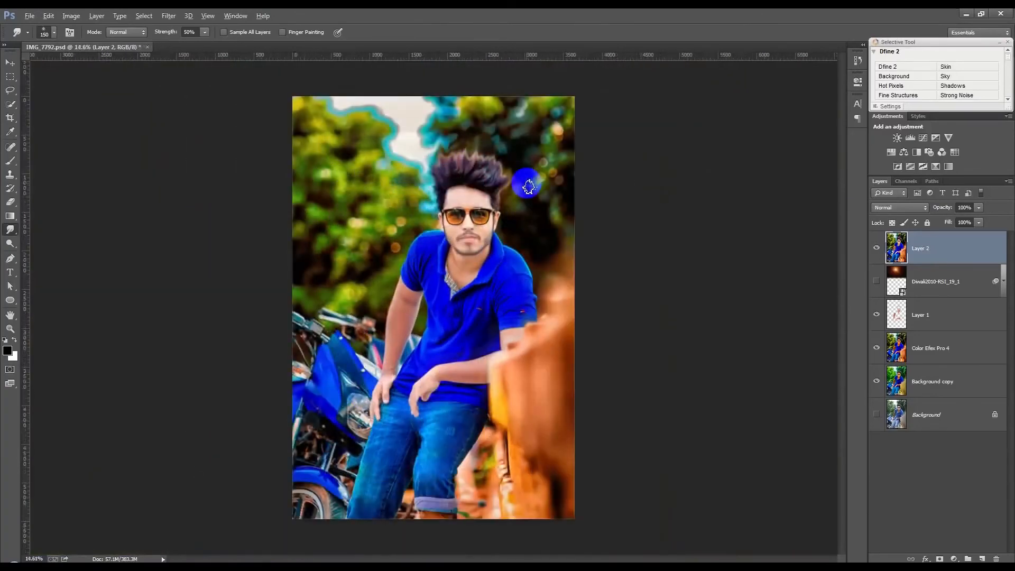
pyautogui.scroll(-1, 519, 199)
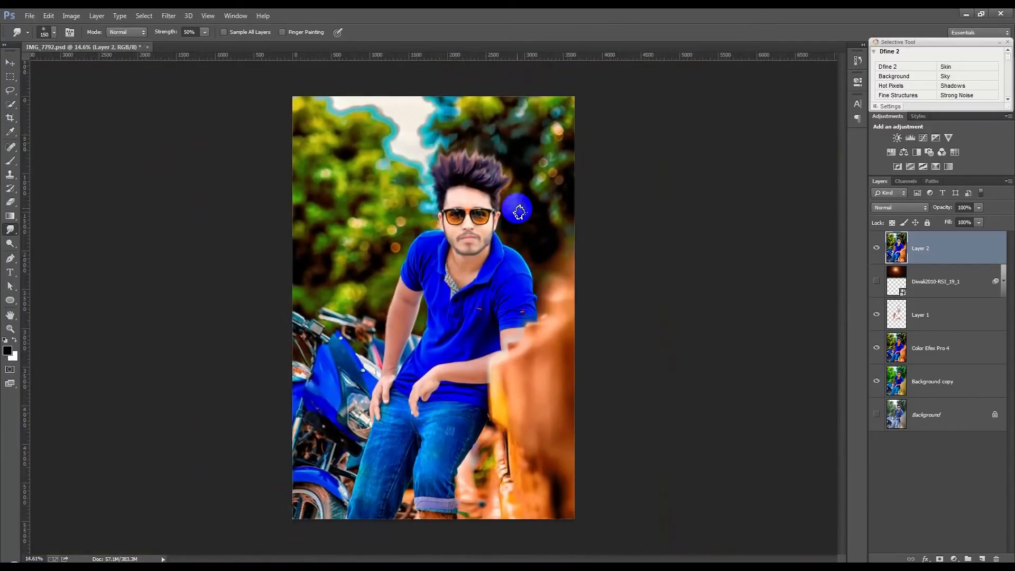
# Apply the Oil Paint filter to Layer 2 with Stylization 9.8, Cleanliness 9.85, Scale 10, Bristle Detail 10, Angular Direction 360 and Shine 0.
pyautogui.click(172, 17)
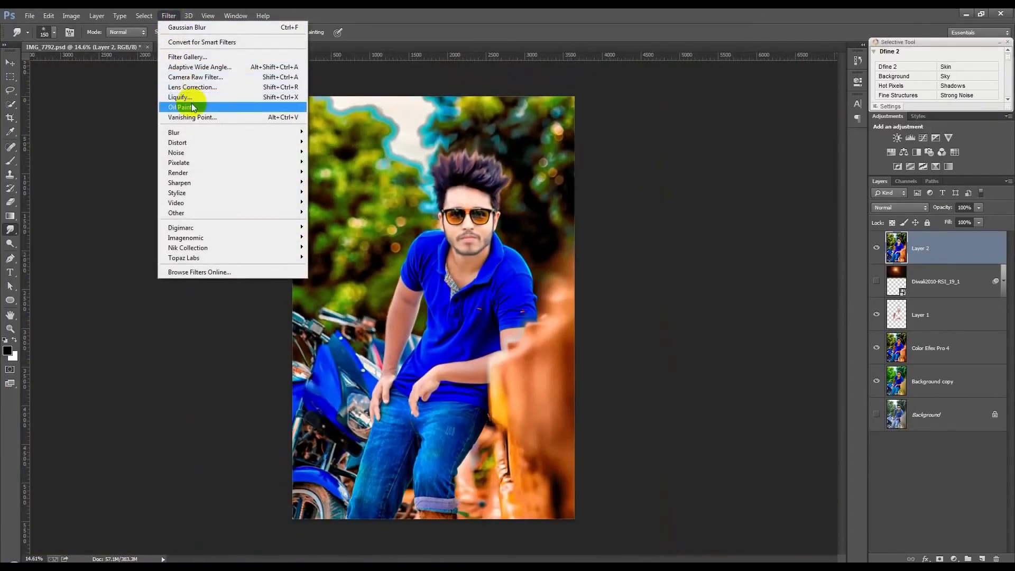
pyautogui.click(199, 108)
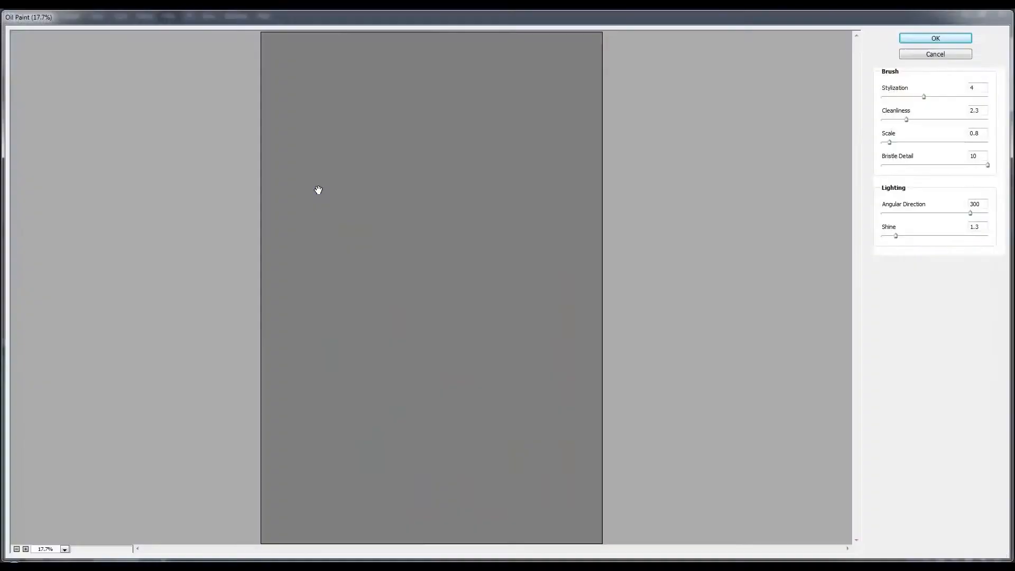
pyautogui.moveTo(889, 238); pyautogui.dragTo(826, 241)
pyautogui.moveTo(907, 119); pyautogui.dragTo(966, 98)
pyautogui.moveTo(893, 142); pyautogui.dragTo(974, 143)
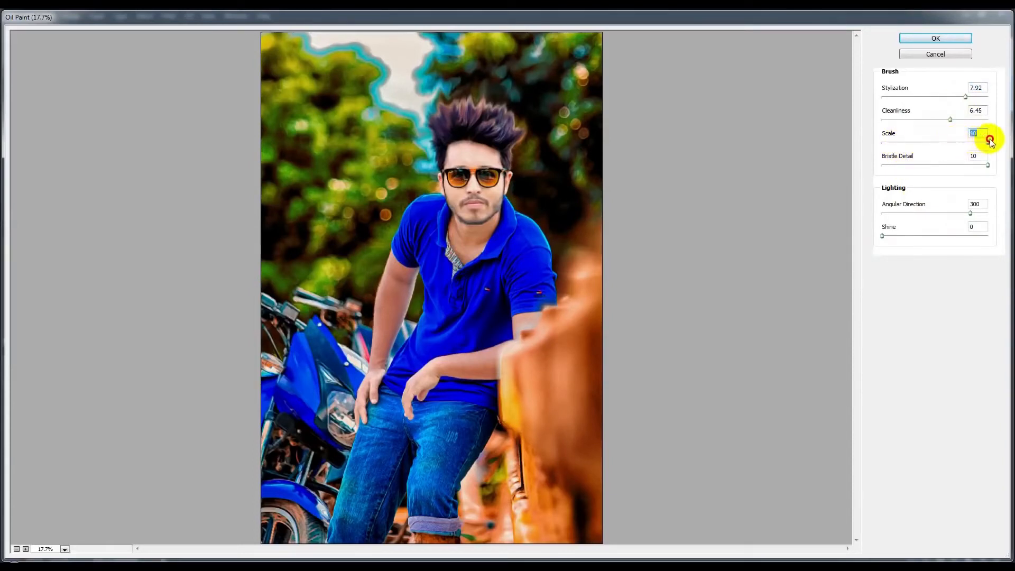
pyautogui.moveTo(950, 120); pyautogui.dragTo(986, 101)
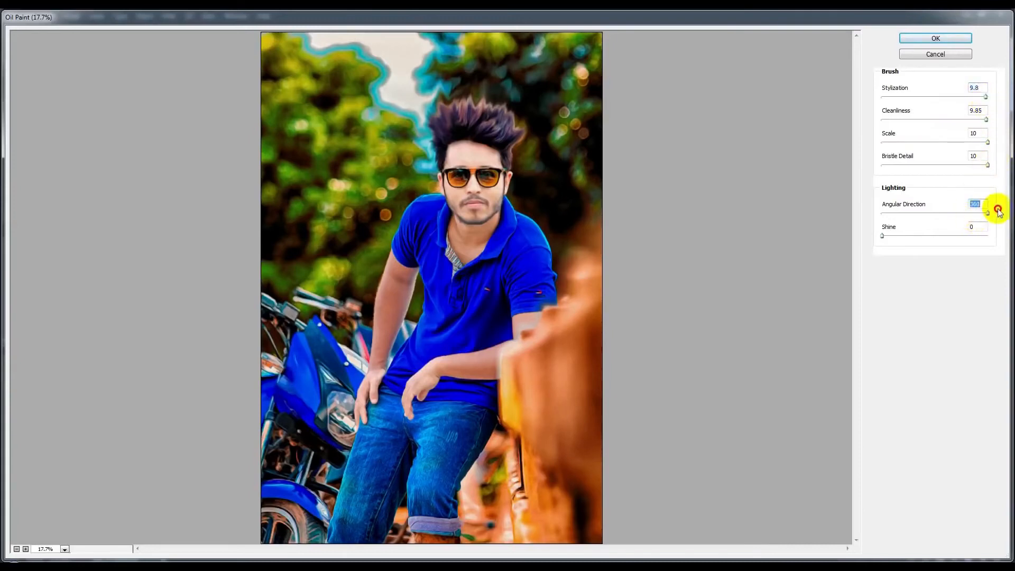
pyautogui.moveTo(988, 166); pyautogui.dragTo(1011, 159)
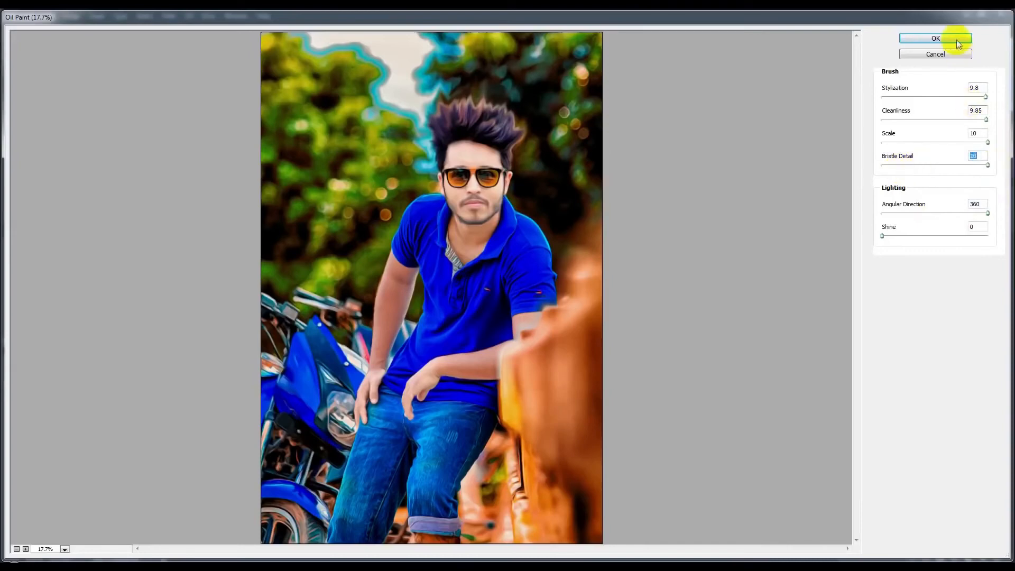
pyautogui.click(929, 41)
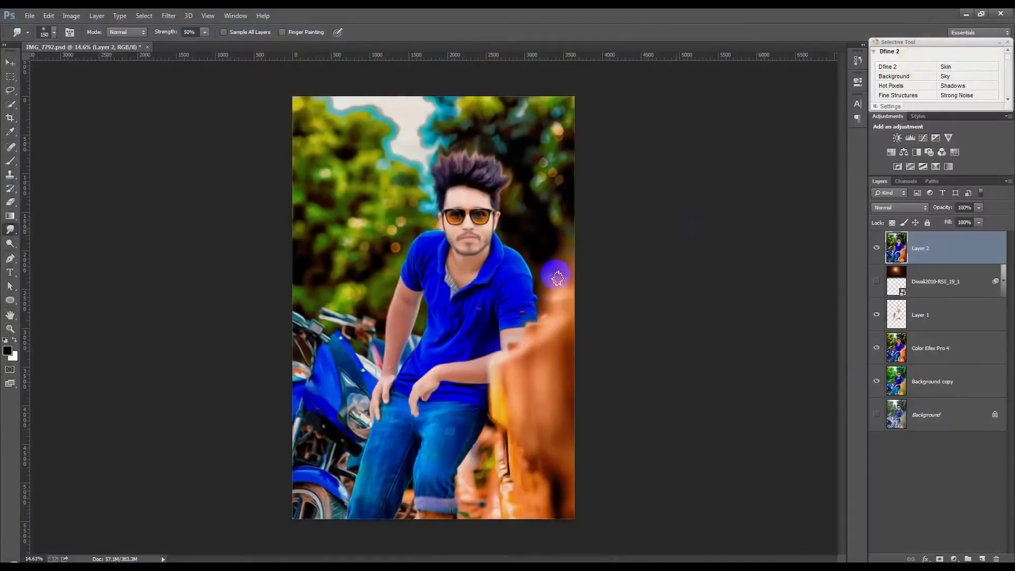
# Open Layer 2 in the Color Efex Pro 4 filter from the Nik Collection.
pyautogui.scroll(1, 527, 294)
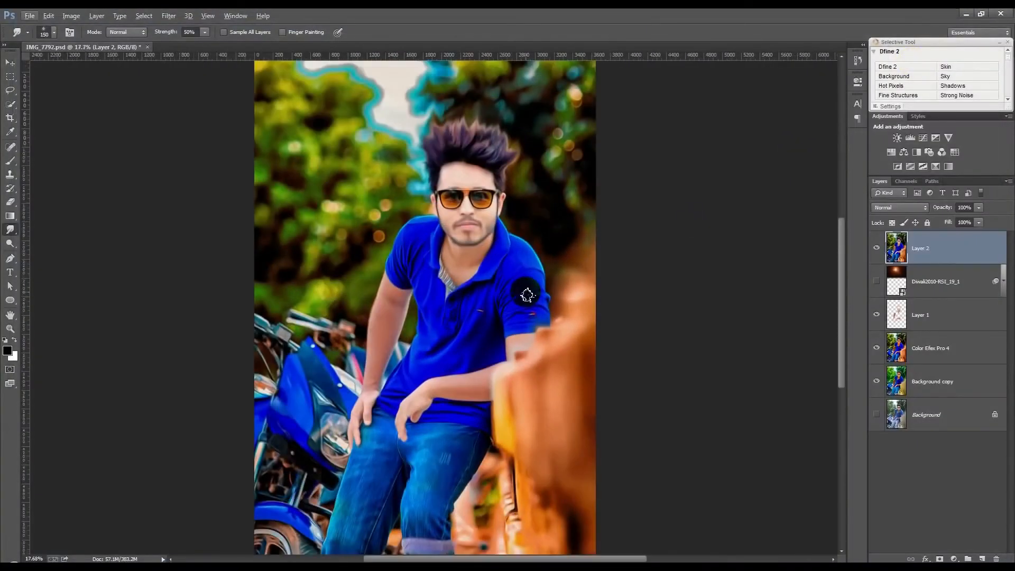
pyautogui.scroll(-1, 527, 295)
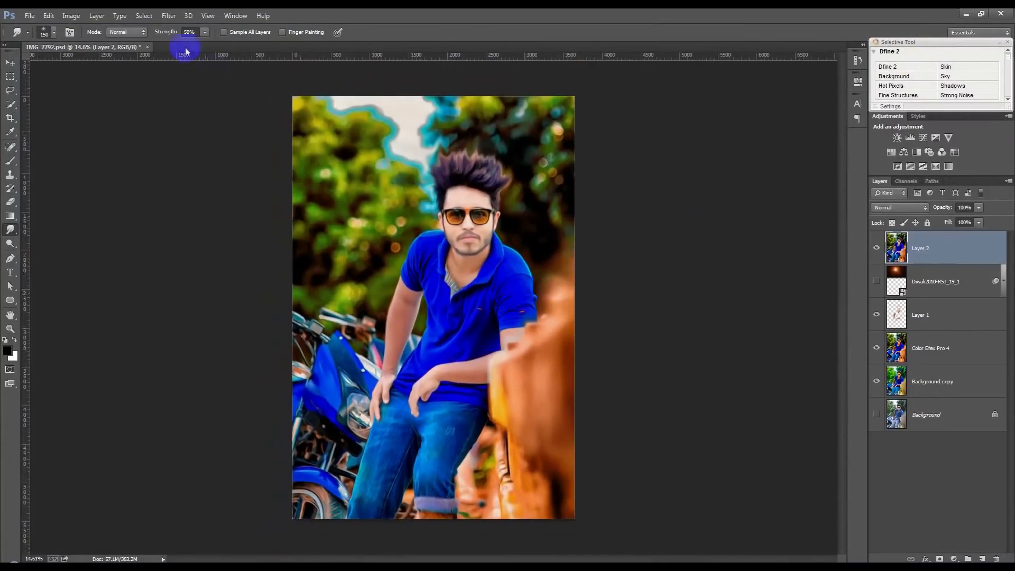
pyautogui.click(169, 15)
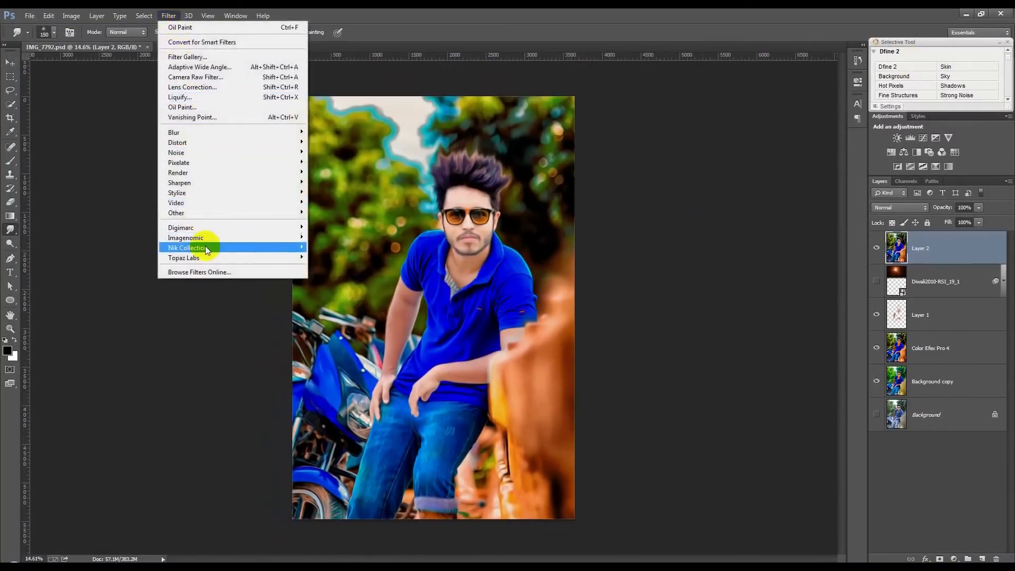
pyautogui.moveTo(205, 246)
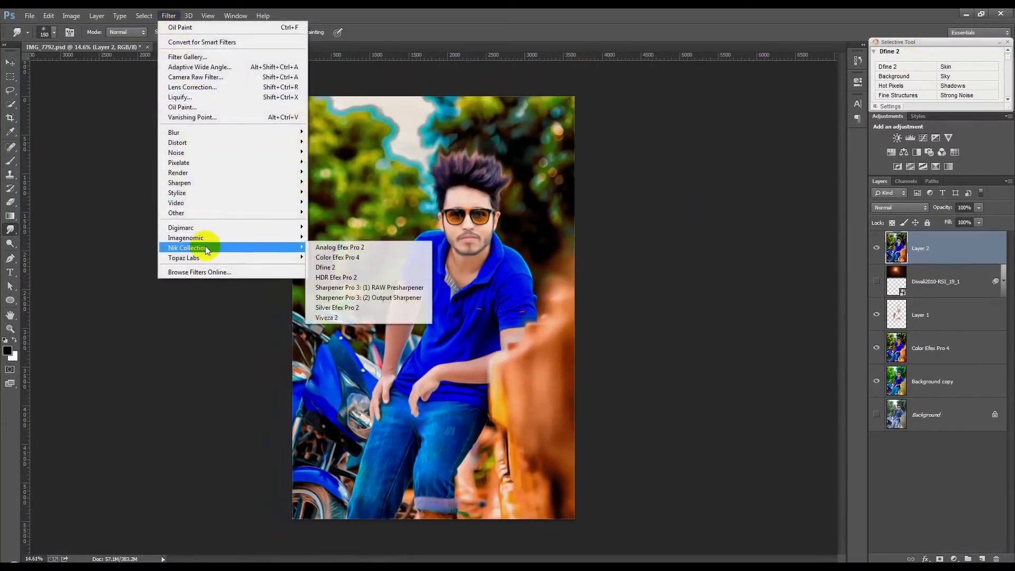
pyautogui.click(328, 259)
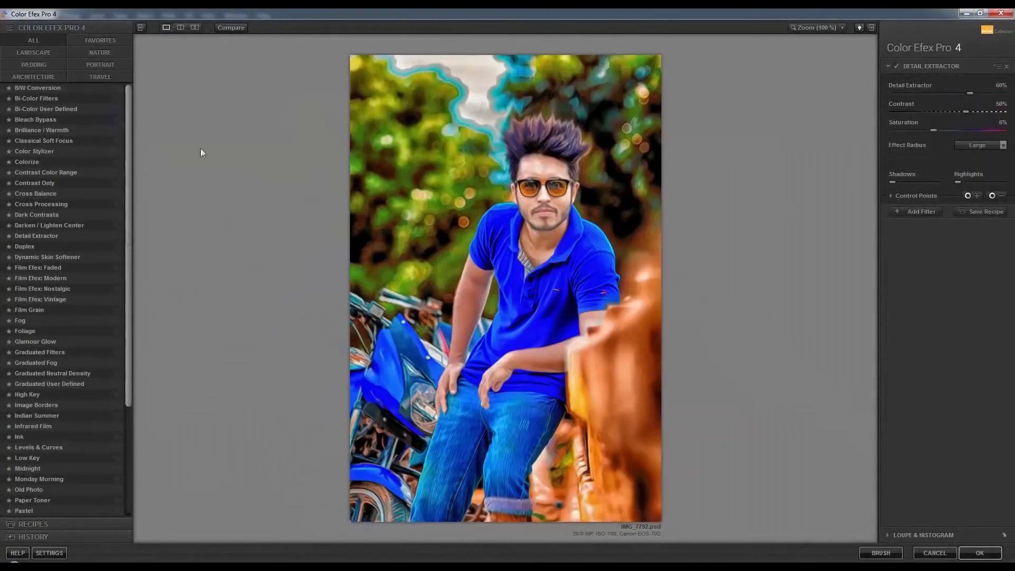
# Preview the filters from Bi-Color Filters through Cross Processing on the portrait one after another.
pyautogui.click(46, 99)
pyautogui.click(47, 109)
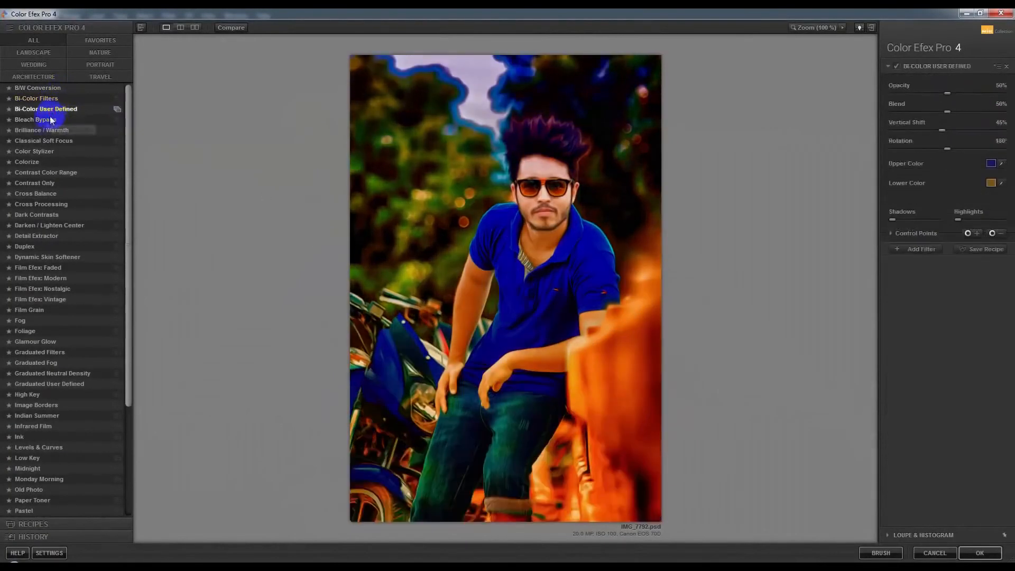
pyautogui.click(42, 120)
pyautogui.click(42, 130)
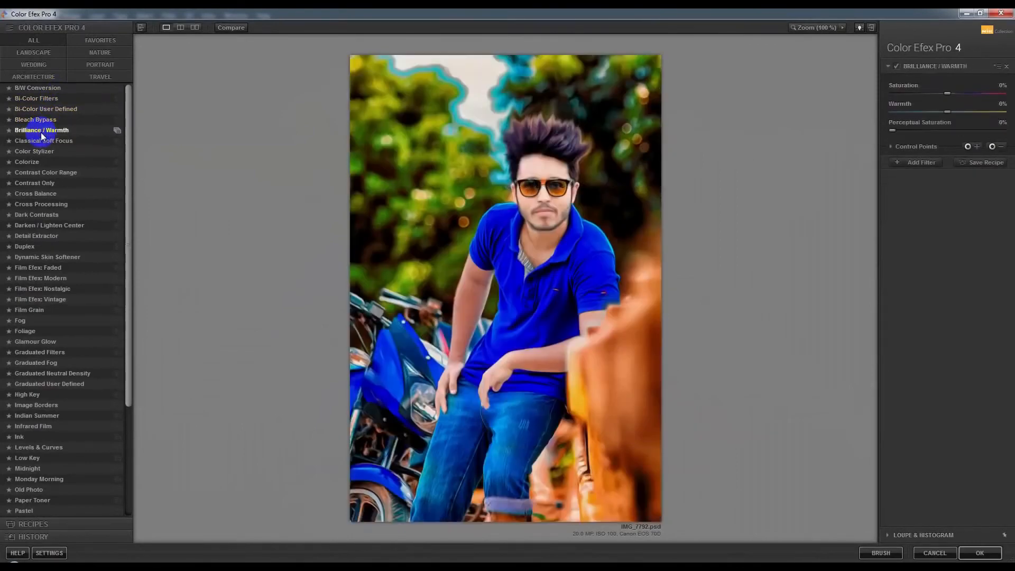
pyautogui.click(42, 141)
pyautogui.click(40, 151)
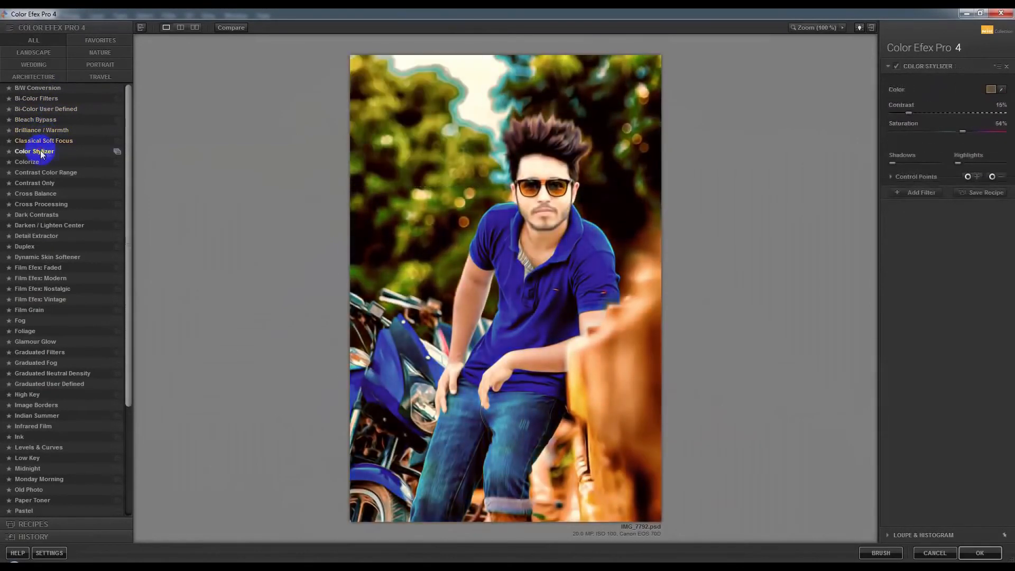
pyautogui.click(46, 161)
pyautogui.click(35, 173)
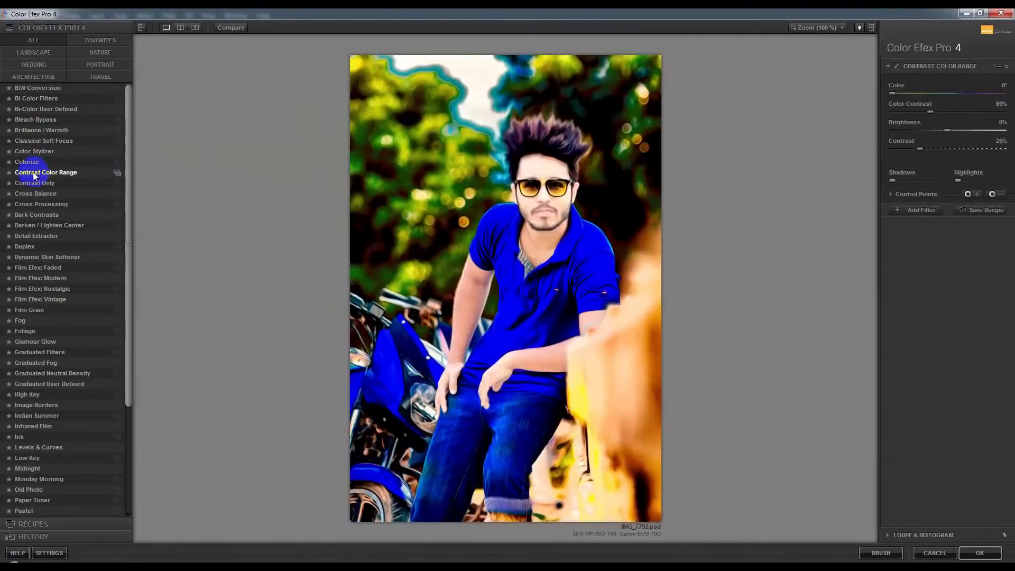
pyautogui.click(35, 183)
pyautogui.click(36, 194)
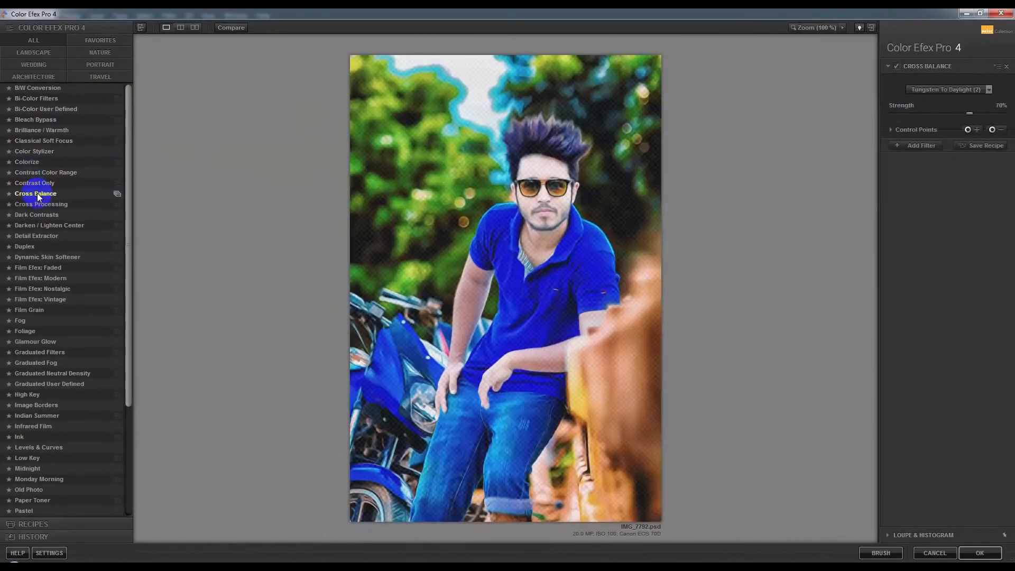
pyautogui.click(35, 204)
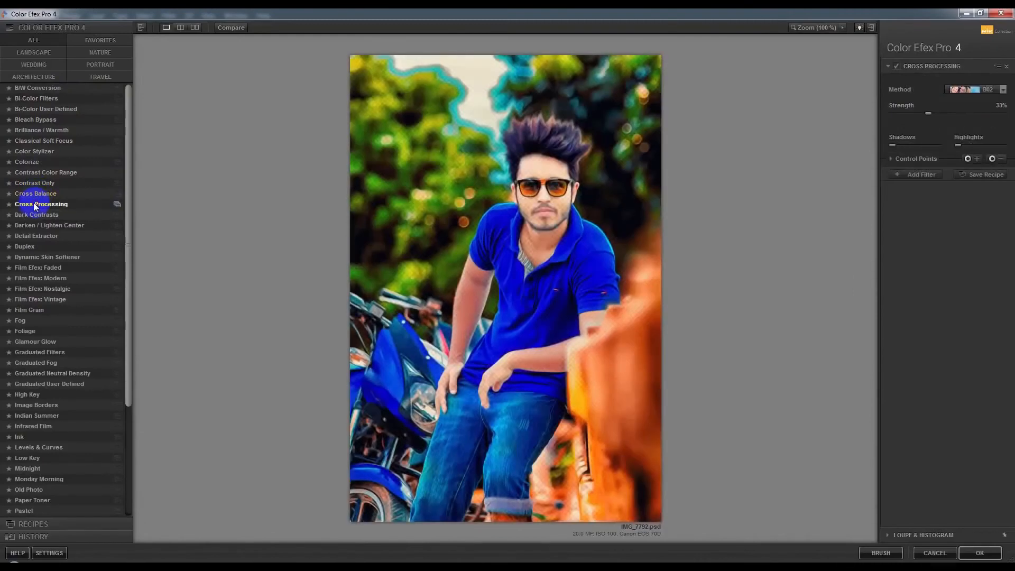
# Apply Dark Contrasts with Dark Detail Extractor 100%, Brightness -49%, Contrast -65% and Saturation -8%, and save the document.
pyautogui.click(36, 215)
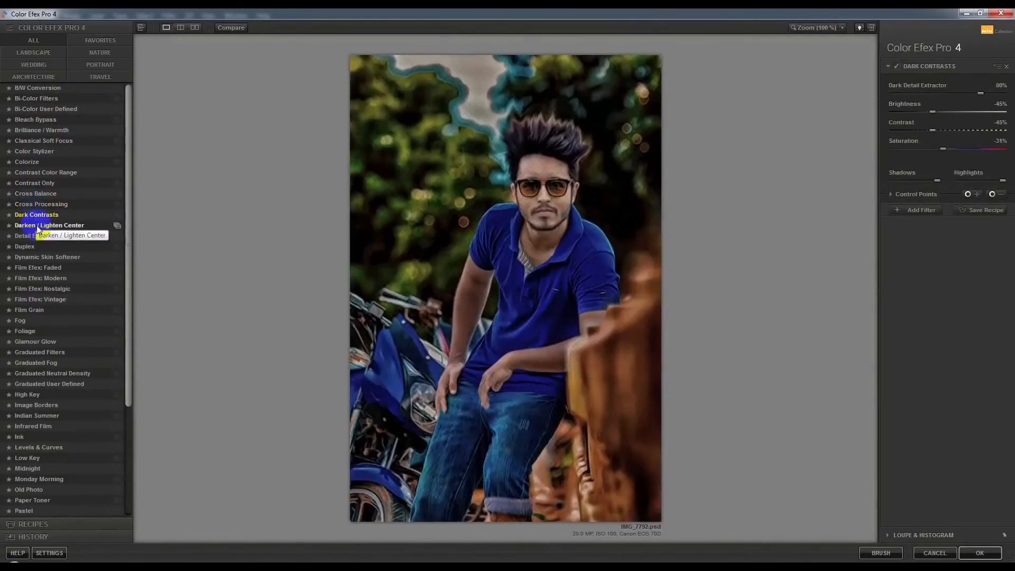
pyautogui.click(926, 110)
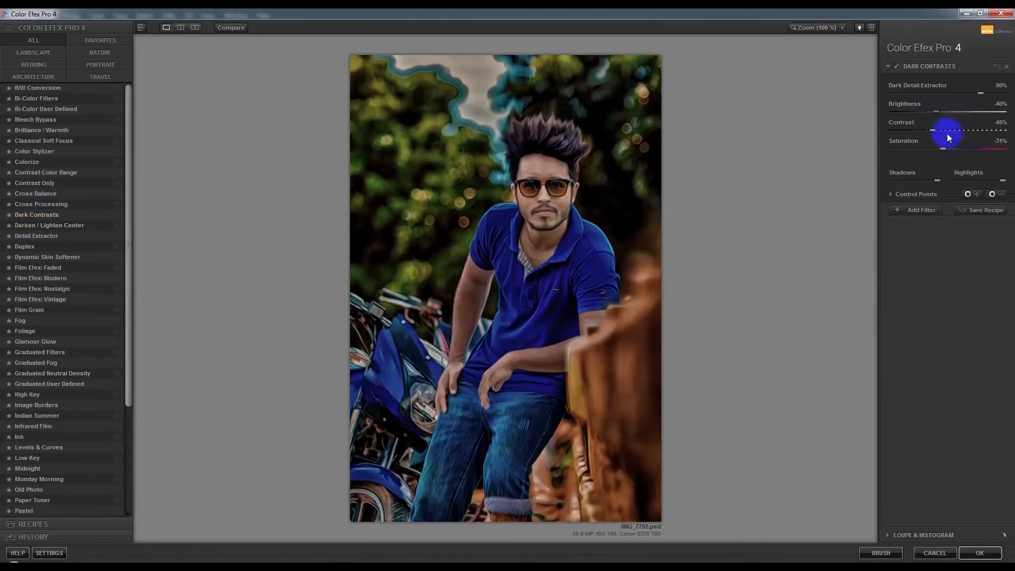
pyautogui.moveTo(1008, 144); pyautogui.dragTo(1010, 144)
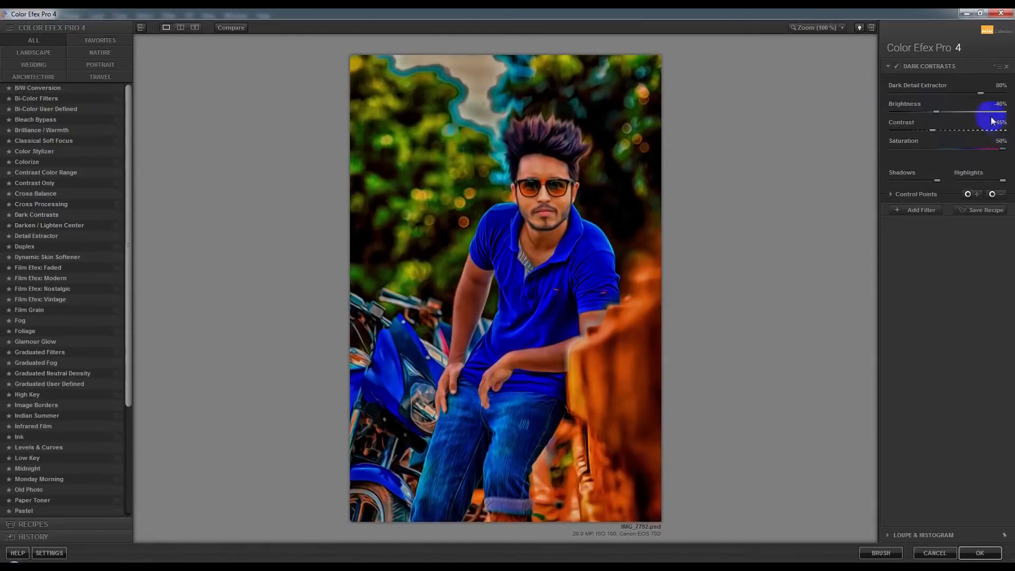
pyautogui.moveTo(968, 155); pyautogui.dragTo(924, 136)
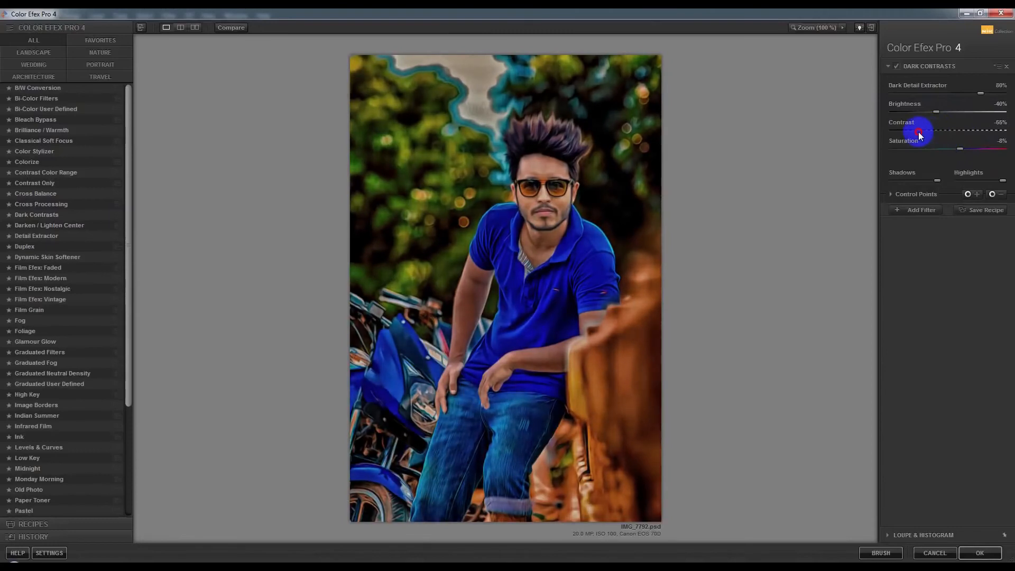
pyautogui.moveTo(986, 96); pyautogui.dragTo(1005, 94)
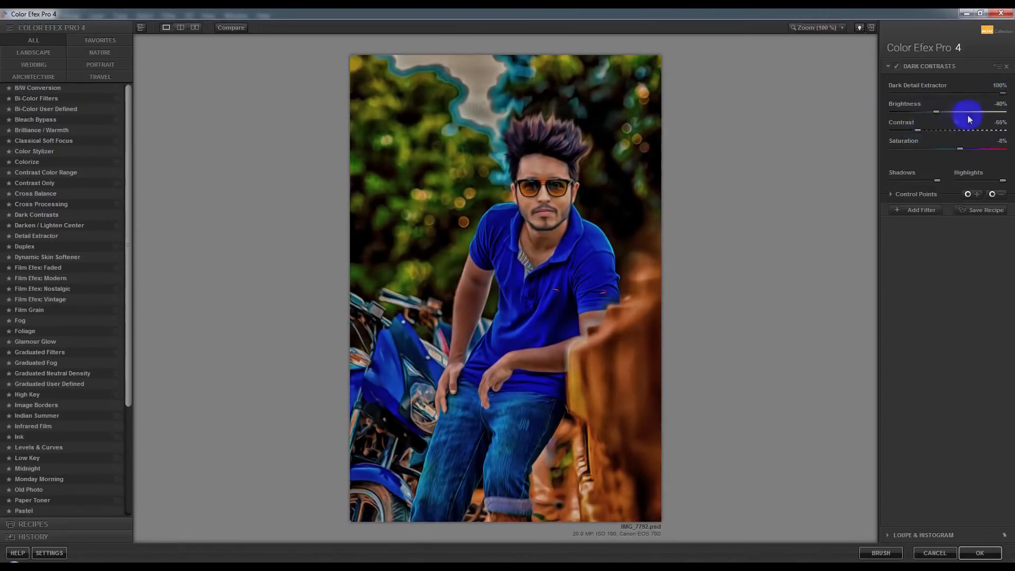
pyautogui.moveTo(956, 115); pyautogui.dragTo(930, 118)
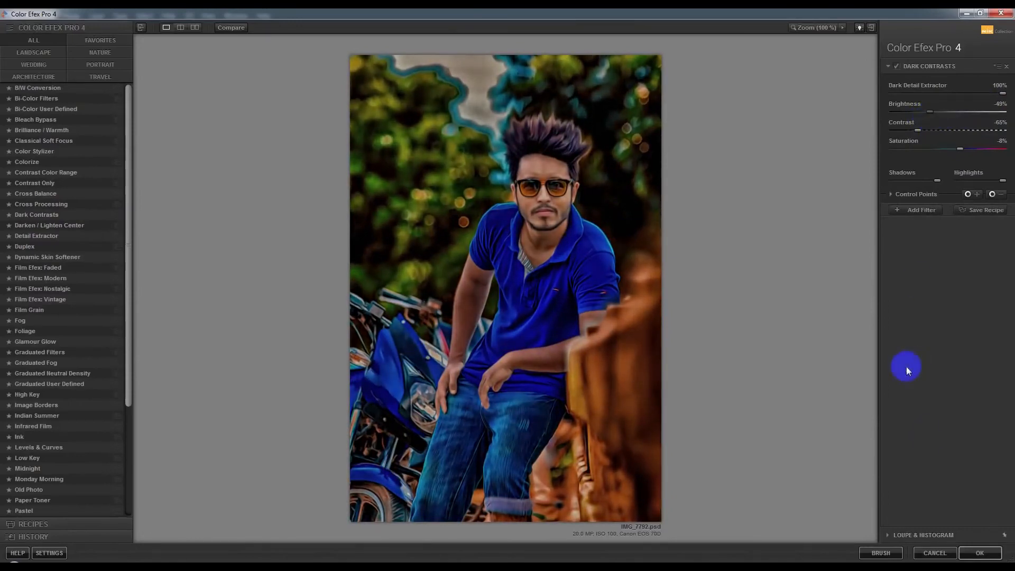
pyautogui.click(979, 554)
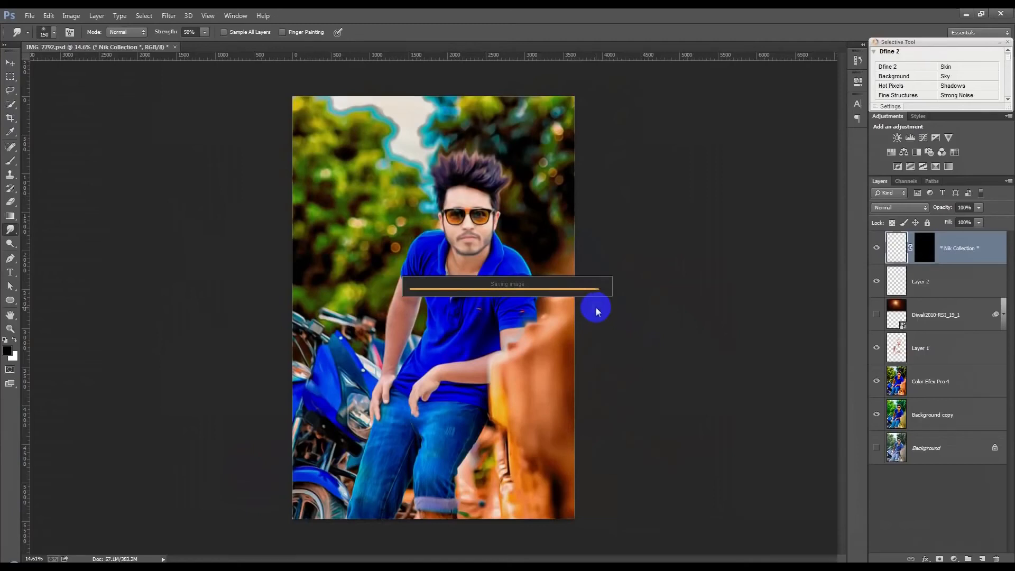
pyautogui.hotkey('ctrl', 's')
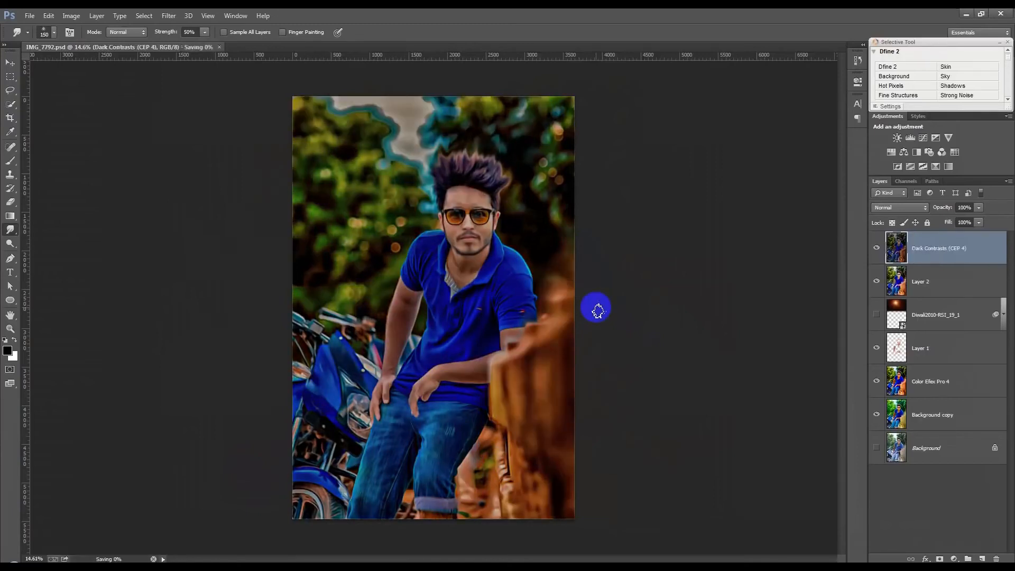
# Add a white layer mask to the Dark Contrasts (CEP 4) layer.
pyautogui.scroll(10, 485, 210)
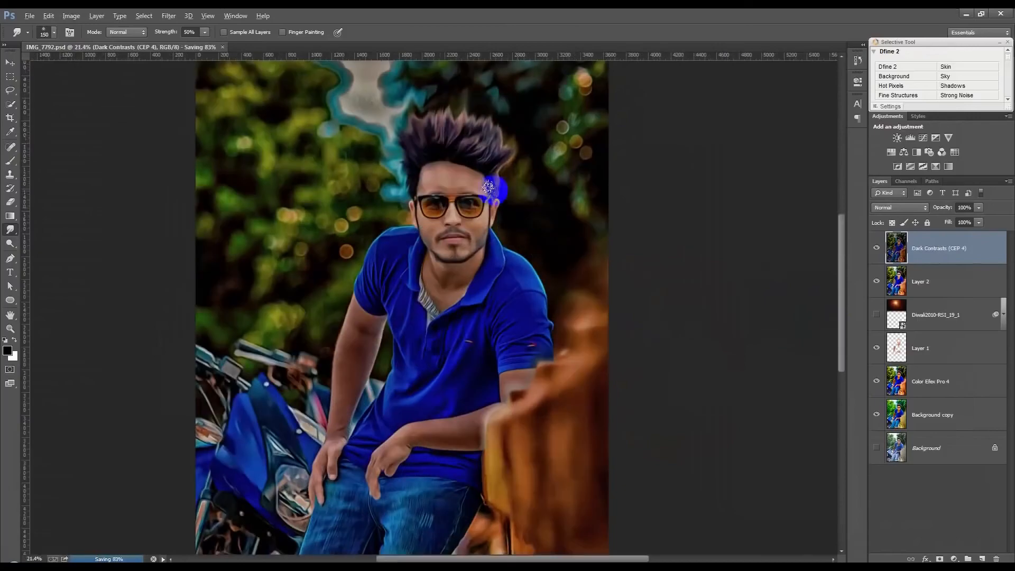
pyautogui.scroll(3, 428, 166)
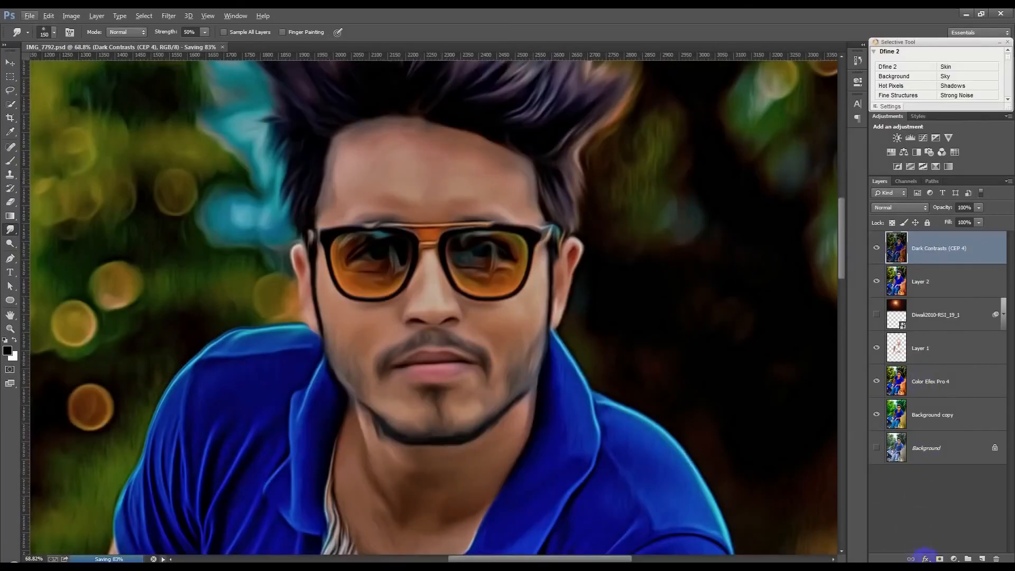
pyautogui.click(940, 559)
pyautogui.rightClick(631, 285)
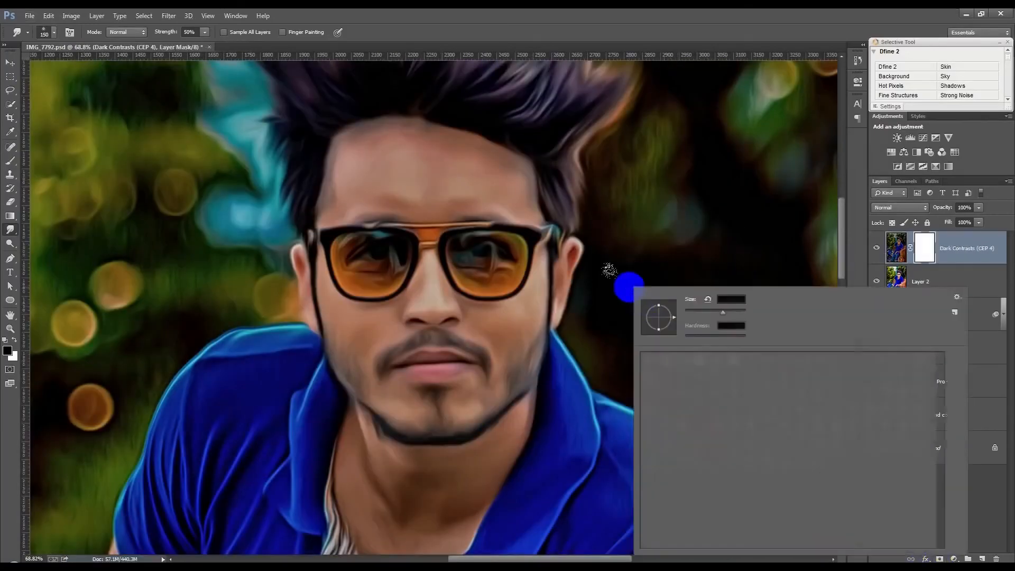
pyautogui.click(717, 362)
pyautogui.moveTo(170, 33); pyautogui.dragTo(156, 38)
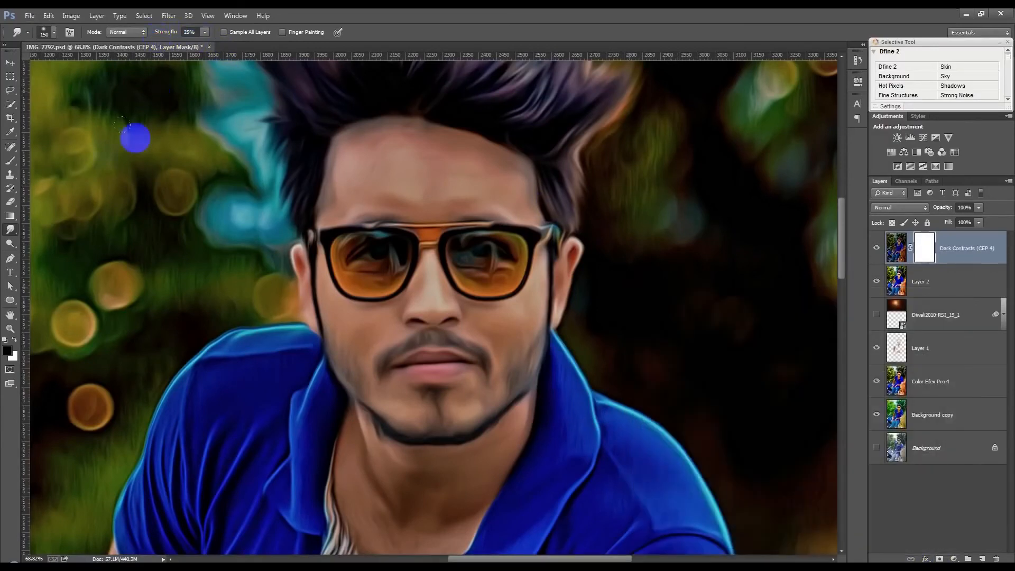
# Set up the Brush tool with a soft 82 px tip, 0% hardness and 50% opacity.
pyautogui.click(10, 161)
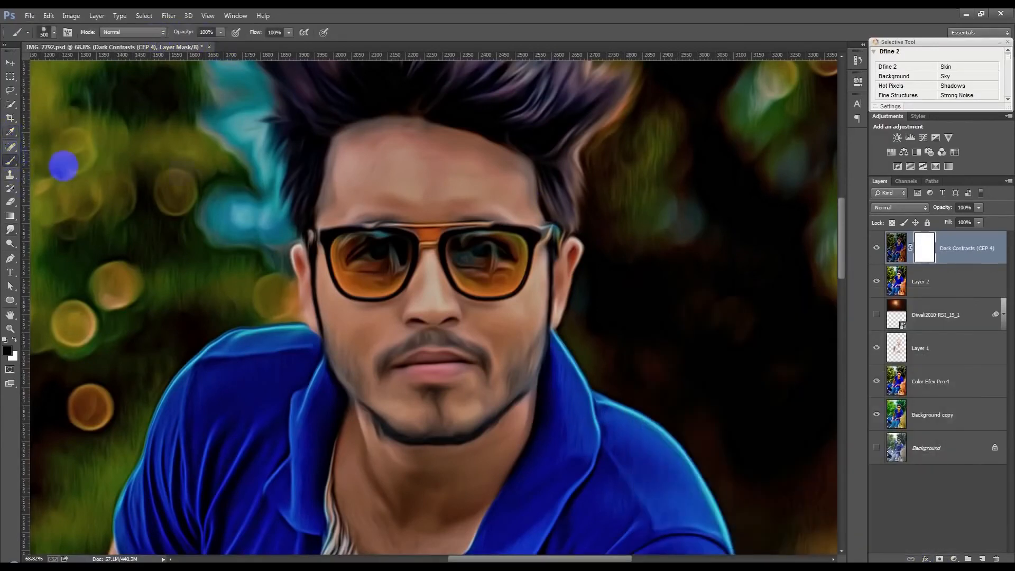
pyautogui.rightClick(395, 172)
pyautogui.click(471, 196)
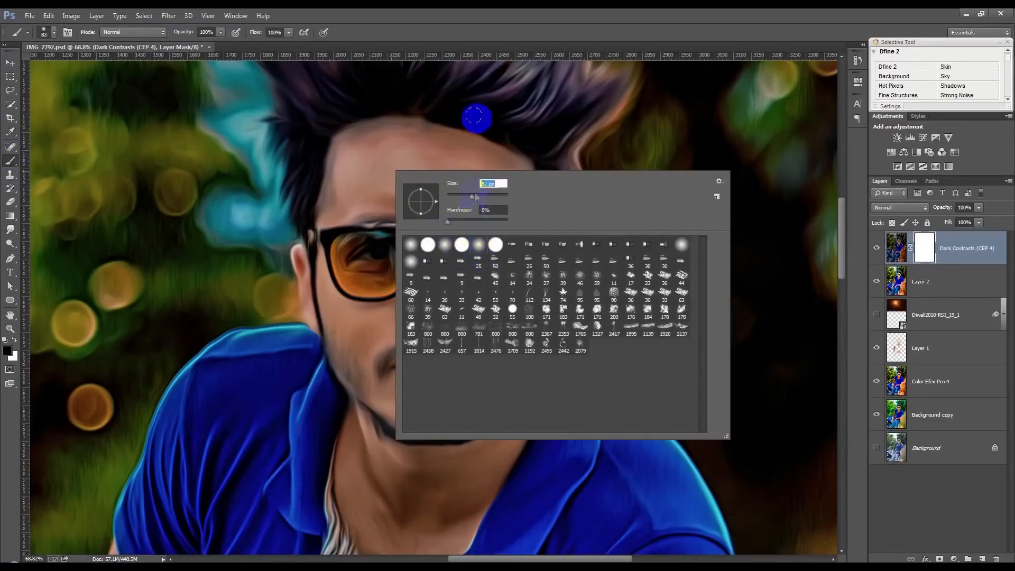
pyautogui.click(190, 35)
pyautogui.write('50')
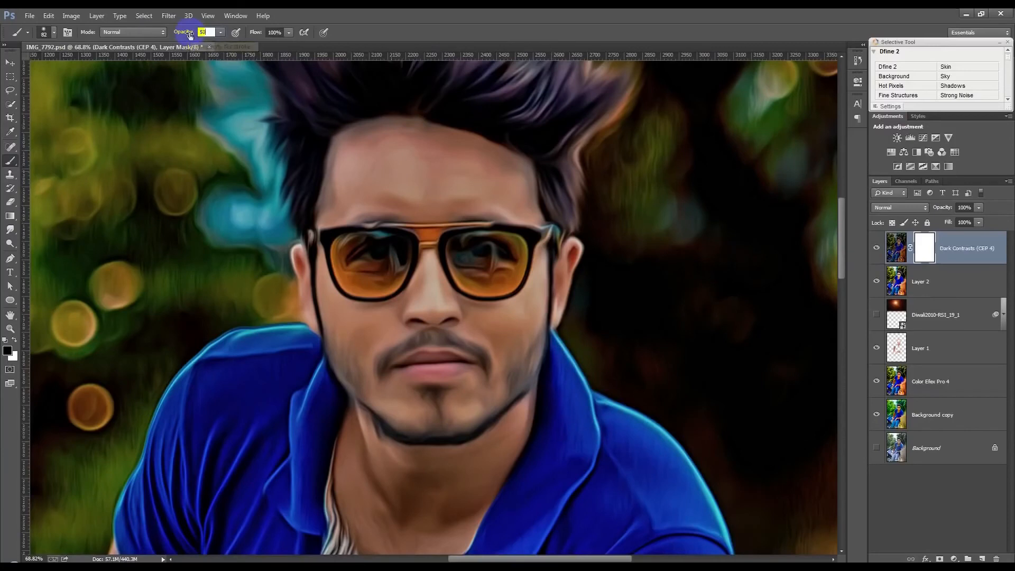
pyautogui.press('Return')
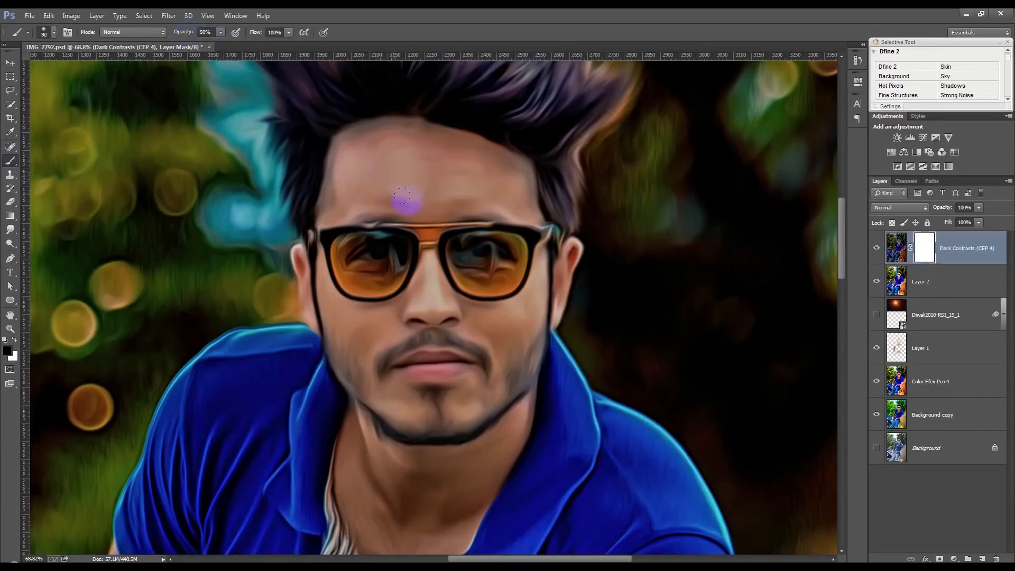
# Paint black on the Dark Contrasts mask over the forehead, cheeks, chin and neck, enlarging the brush to 400 px, to lighten the skin.
pyautogui.moveTo(355, 191)
pyautogui.mouseDown()
pyautogui.moveTo(415, 154)
pyautogui.moveTo(503, 182)
pyautogui.moveTo(512, 195)
pyautogui.mouseUp()
pyautogui.scroll(-2, 357, 242)
pyautogui.moveTo(334, 254)
pyautogui.mouseDown()
pyautogui.moveTo(365, 318)
pyautogui.moveTo(385, 297)
pyautogui.moveTo(377, 313)
pyautogui.moveTo(417, 336)
pyautogui.moveTo(466, 323)
pyautogui.moveTo(426, 305)
pyautogui.moveTo(448, 301)
pyautogui.moveTo(419, 274)
pyautogui.moveTo(480, 264)
pyautogui.moveTo(501, 192)
pyautogui.moveTo(496, 246)
pyautogui.moveTo(474, 282)
pyautogui.moveTo(460, 288)
pyautogui.moveTo(474, 283)
pyautogui.moveTo(448, 245)
pyautogui.moveTo(396, 332)
pyautogui.moveTo(366, 348)
pyautogui.moveTo(311, 264)
pyautogui.moveTo(359, 312)
pyautogui.moveTo(438, 317)
pyautogui.mouseUp()
pyautogui.scroll(-2, 391, 320)
pyautogui.scroll(-2, 497, 309)
pyautogui.press(']')
pyautogui.press(']')
pyautogui.moveTo(495, 301)
pyautogui.mouseDown()
pyautogui.moveTo(433, 384)
pyautogui.moveTo(402, 401)
pyautogui.moveTo(351, 311)
pyautogui.mouseUp()
pyautogui.scroll(1, 351, 311)
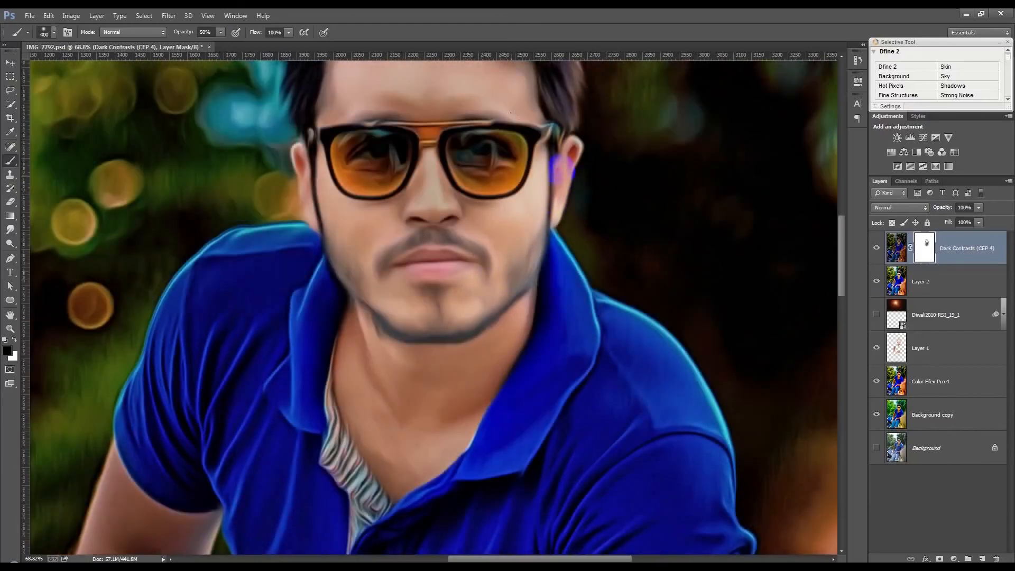
pyautogui.scroll(1, 562, 171)
pyautogui.moveTo(429, 310)
pyautogui.mouseDown()
pyautogui.moveTo(378, 293)
pyautogui.moveTo(357, 272)
pyautogui.mouseUp()
pyautogui.click(363, 115)
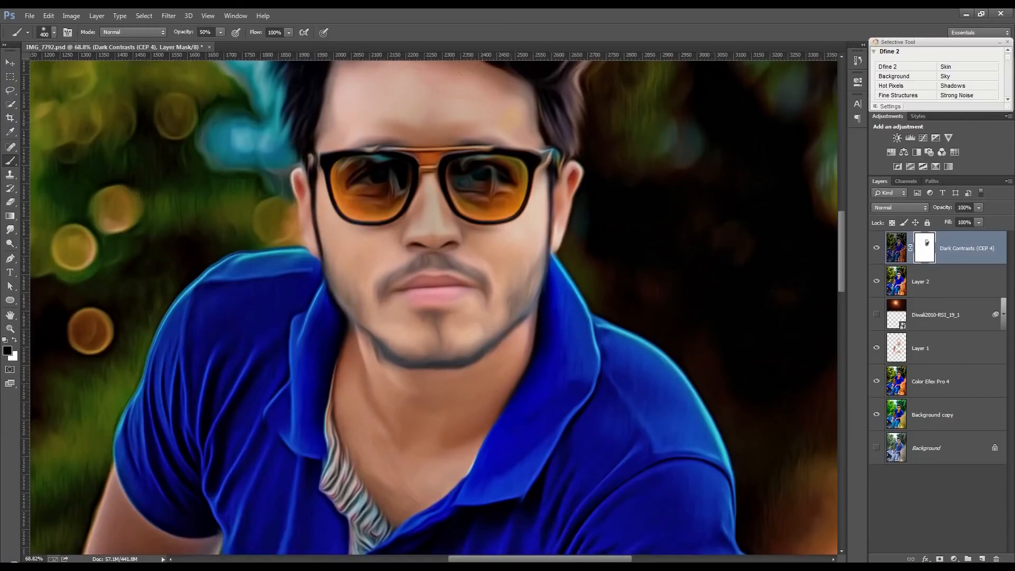
# Paint black on the mask over both arms, enlarging the brush to 600 px, to reduce the dark effect on the skin.
pyautogui.scroll(-6, 335, 351)
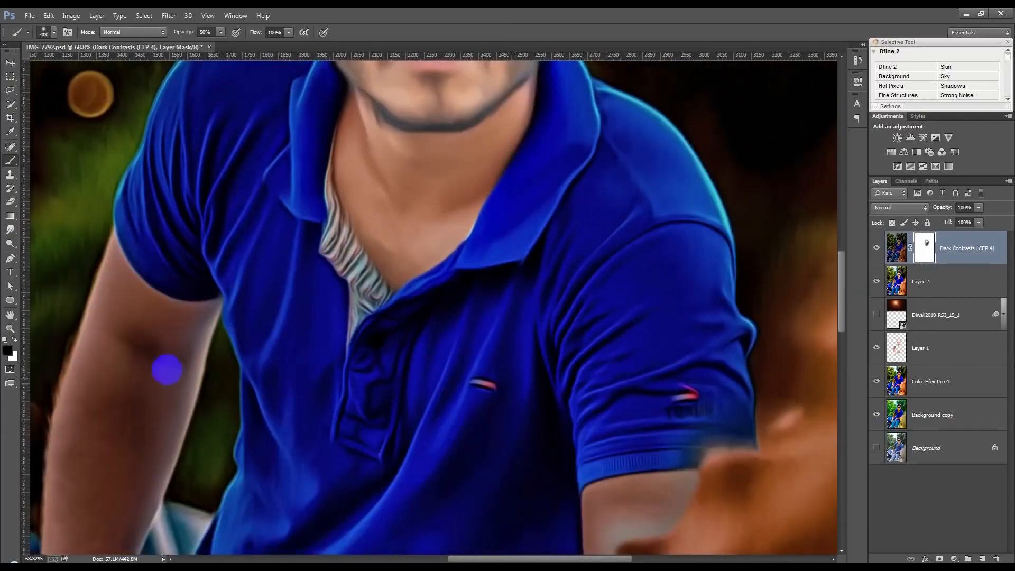
pyautogui.moveTo(137, 357)
pyautogui.mouseDown()
pyautogui.moveTo(124, 438)
pyautogui.moveTo(182, 371)
pyautogui.moveTo(225, 266)
pyautogui.moveTo(161, 469)
pyautogui.mouseUp()
pyautogui.press(']')
pyautogui.press(']')
pyautogui.scroll(-5, 188, 434)
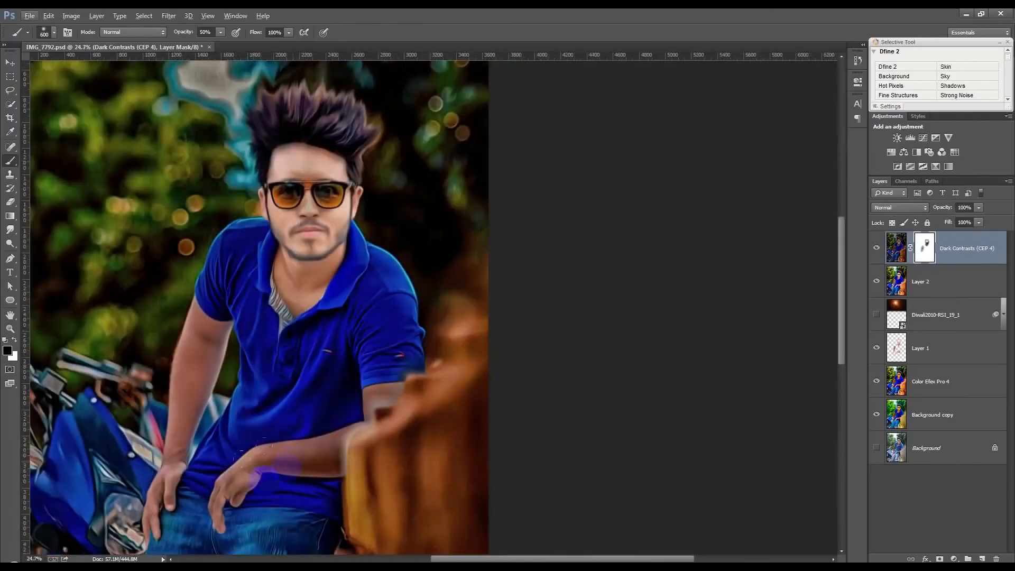
pyautogui.moveTo(275, 474)
pyautogui.mouseDown()
pyautogui.moveTo(345, 454)
pyautogui.moveTo(385, 413)
pyautogui.moveTo(368, 428)
pyautogui.mouseUp()
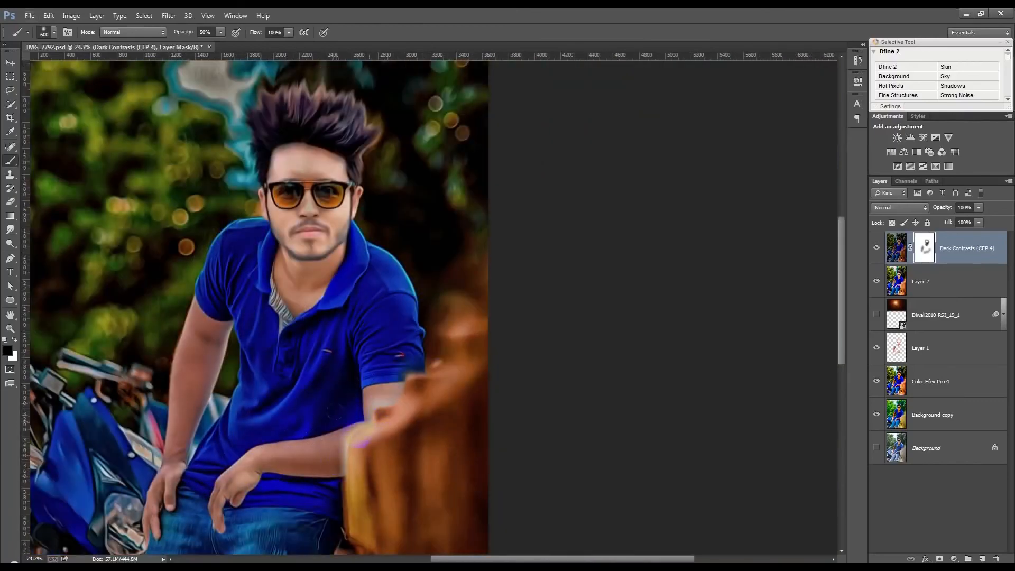
# Paint black on the mask again along the arm beside the motorcycle with the 600 px brush.
pyautogui.scroll(-1, 268, 461)
pyautogui.scroll(-1, 290, 372)
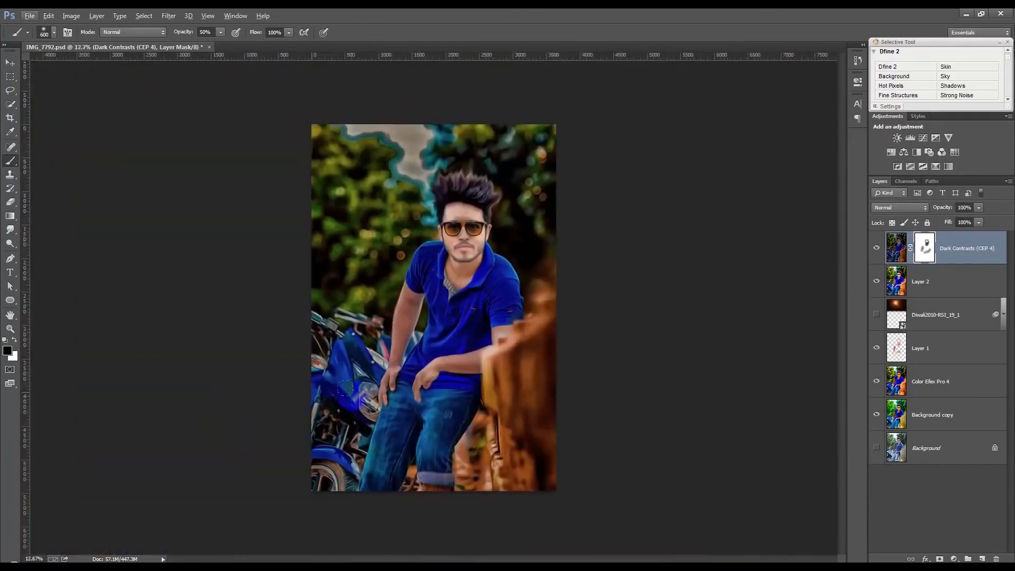
pyautogui.moveTo(376, 383); pyautogui.dragTo(410, 298)
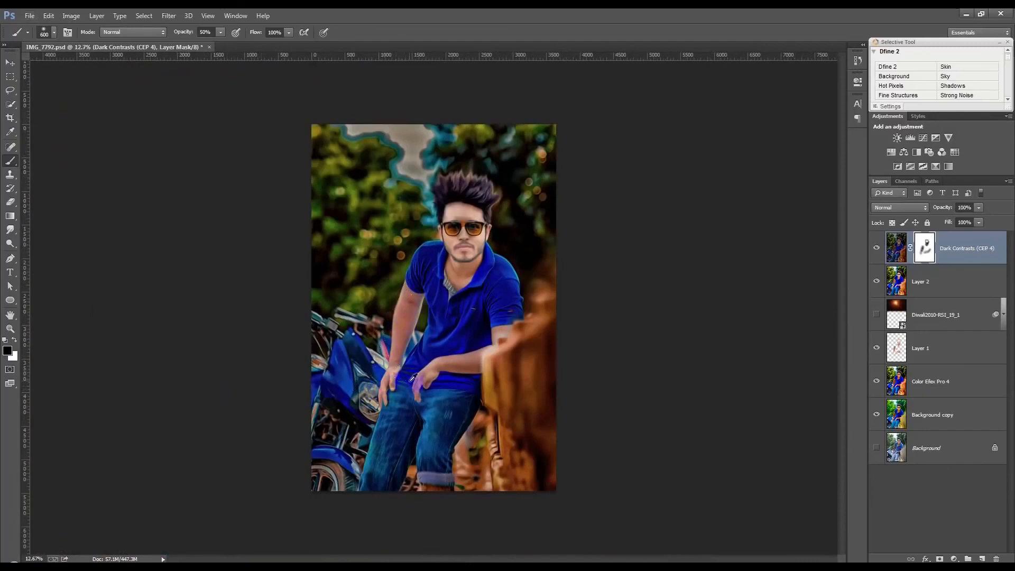
# Paint white on the mask with a 1100 px brush from the hair down to the shoulder to bring back the dark effect.
pyautogui.scroll(2, 412, 377)
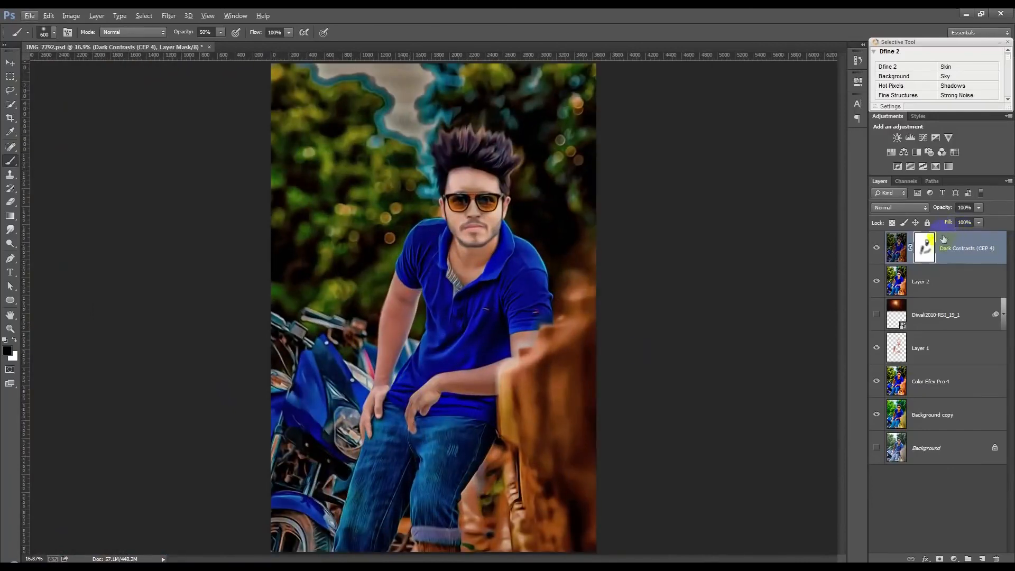
pyautogui.scroll(1, 550, 267)
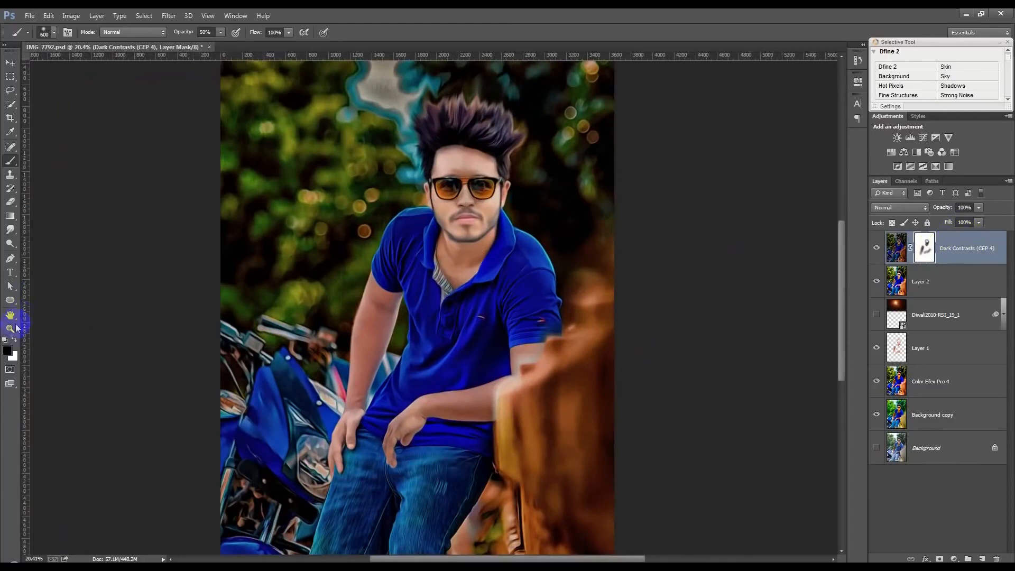
pyautogui.click(13, 342)
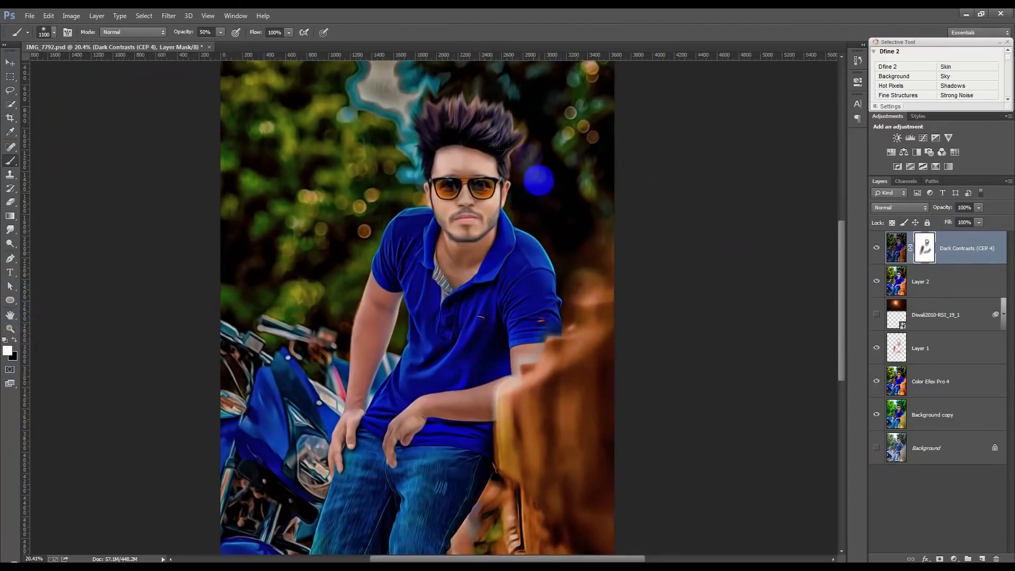
pyautogui.click(443, 123)
pyautogui.moveTo(443, 123)
pyautogui.mouseDown()
pyautogui.moveTo(528, 115)
pyautogui.moveTo(529, 171)
pyautogui.moveTo(581, 290)
pyautogui.moveTo(562, 279)
pyautogui.mouseUp()
pyautogui.hotkey('ctrl', '0')
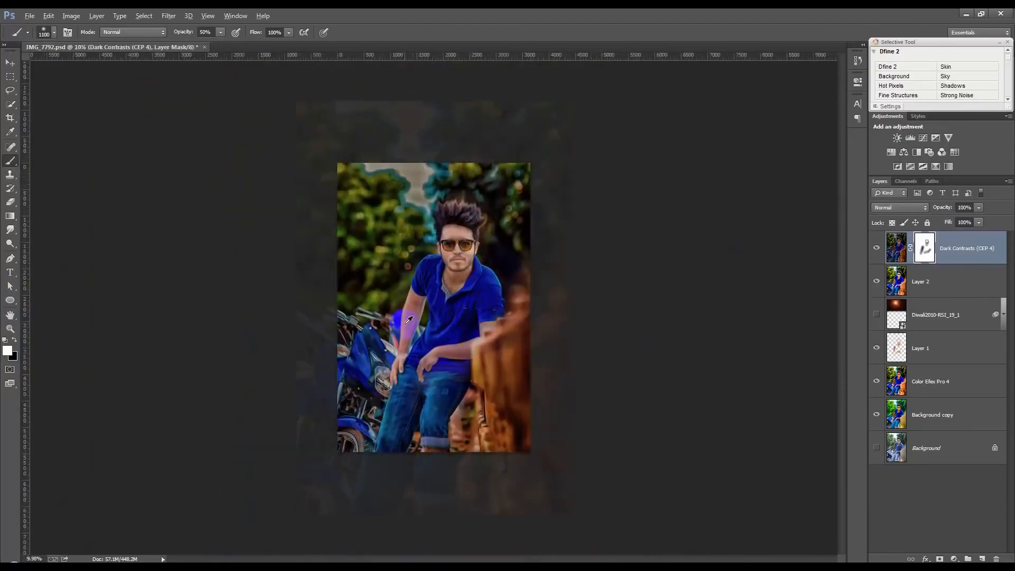
# Move the Diwali2010-RSI_19_1 light layer to the top of the layer stack and make it visible.
pyautogui.click(10, 62)
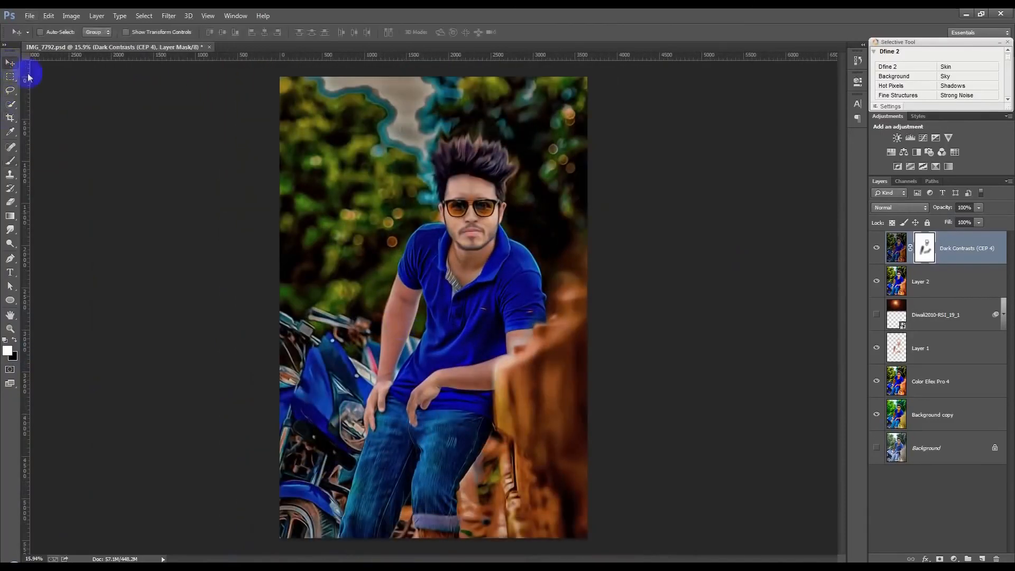
pyautogui.scroll(-1, 340, 265)
pyautogui.click(927, 316)
pyautogui.moveTo(926, 316); pyautogui.dragTo(918, 241)
pyautogui.click(877, 248)
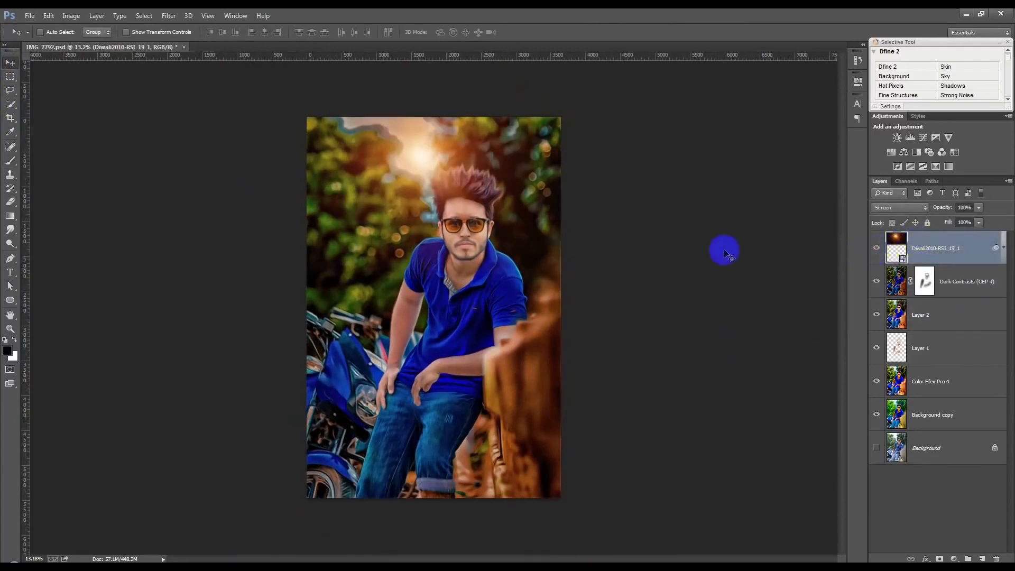
# Free-transform the light layer, moving its glow up to the photo's upper edge and scaling it to 494.94%.
pyautogui.click(522, 233)
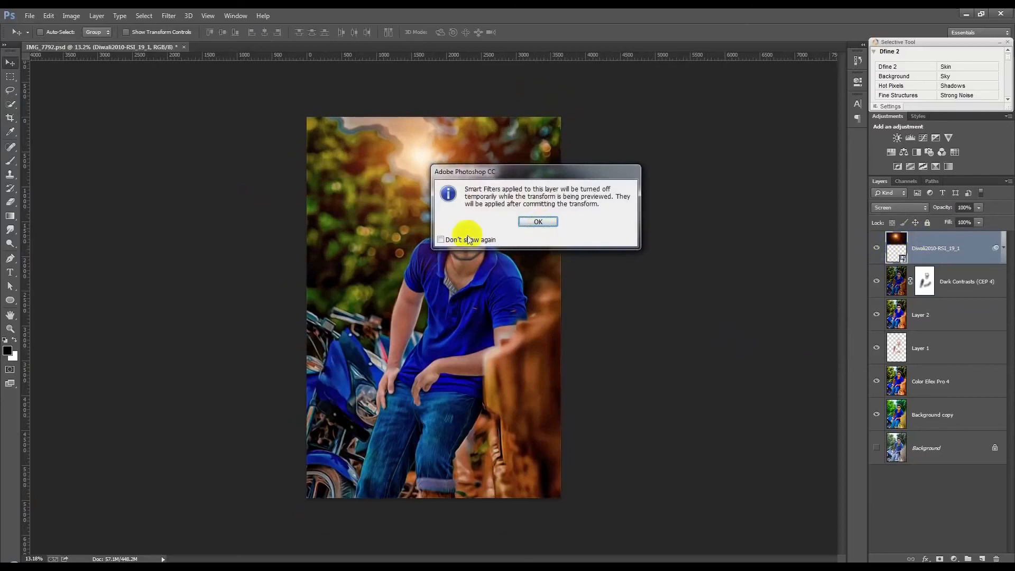
pyautogui.click(538, 221)
pyautogui.moveTo(604, 275); pyautogui.dragTo(585, 240)
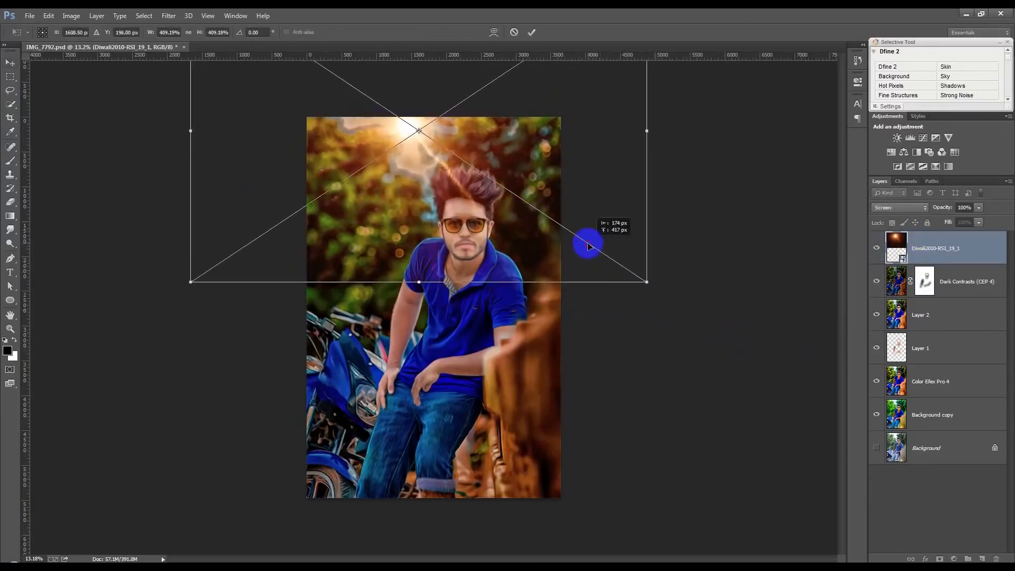
pyautogui.moveTo(649, 282); pyautogui.dragTo(695, 314)
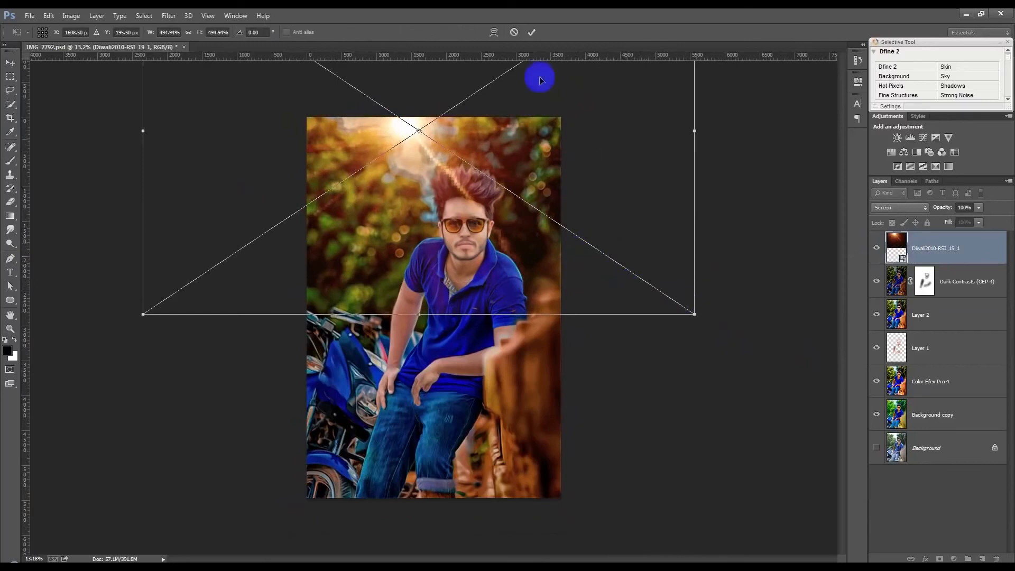
pyautogui.click(531, 32)
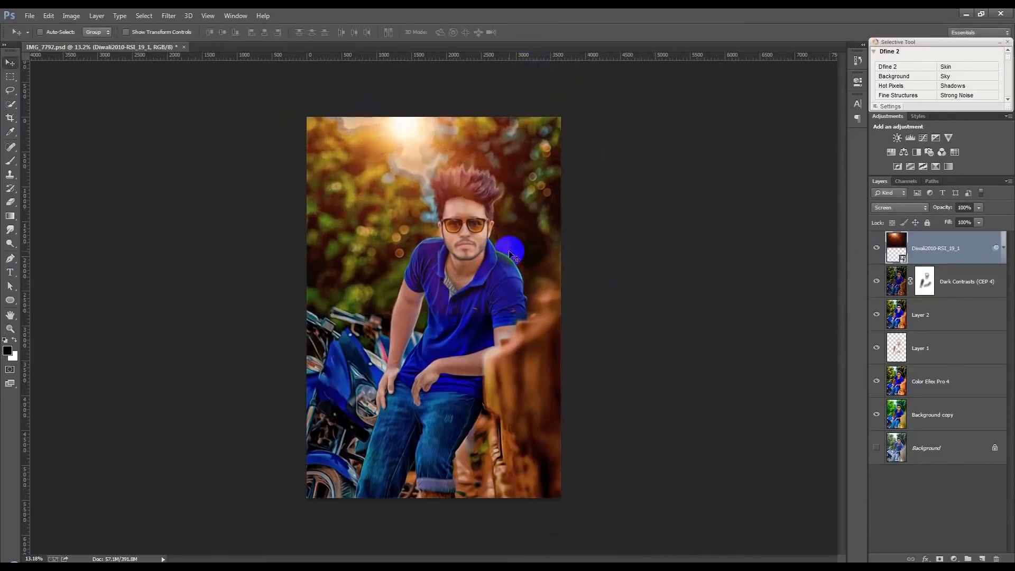
# Move the light layer down so the glow sits beside the hair, and scale it down proportionally around its center.
pyautogui.scroll(2, 496, 259)
pyautogui.moveTo(474, 156); pyautogui.dragTo(474, 193)
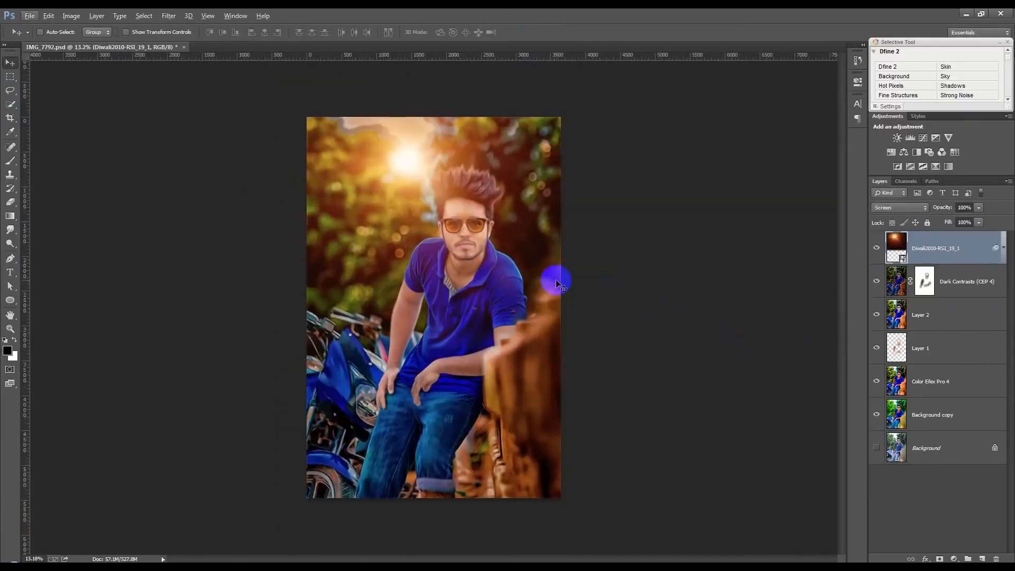
pyautogui.hotkey('ctrl', 't')
pyautogui.moveTo(693, 347); pyautogui.dragTo(604, 277)
pyautogui.click(533, 33)
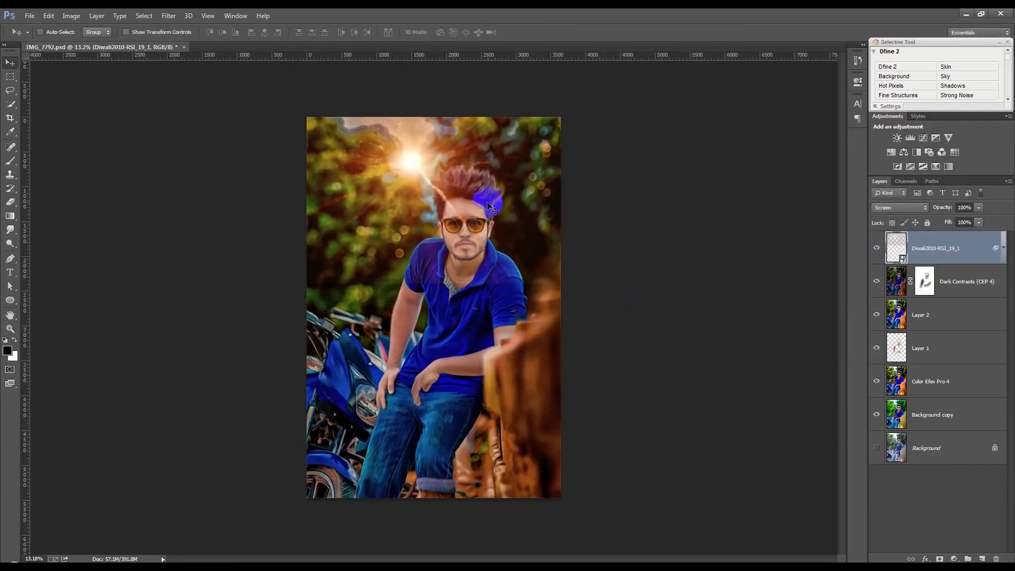
# Stamp all visible layers into a new merged layer above the light layer.
pyautogui.hotkey('ctrl', '0')
pyautogui.moveTo(489, 206); pyautogui.dragTo(611, 263)
pyautogui.hotkey('ctrl', 'shift', 'alt', 'e')
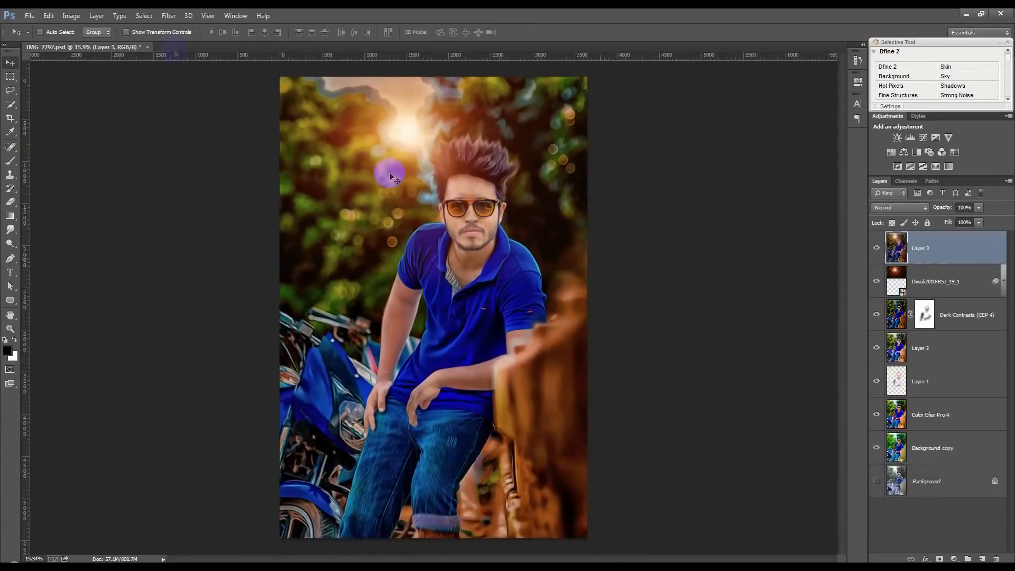
# In the Camera Raw Filter on the merged layer, set Whites to +54, Clarity to +33 and Vibrance to about +50.
pyautogui.click(169, 16)
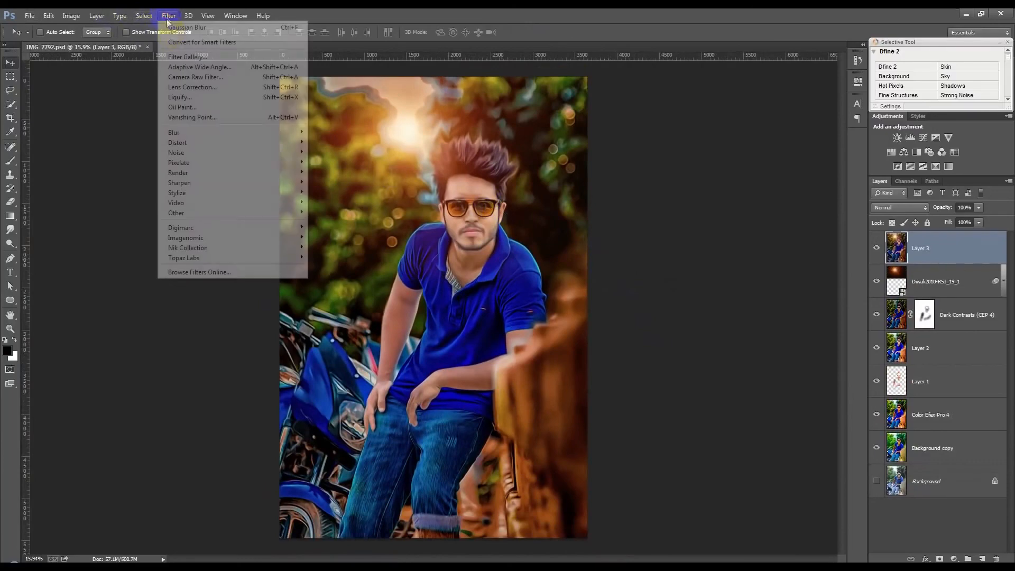
pyautogui.click(195, 77)
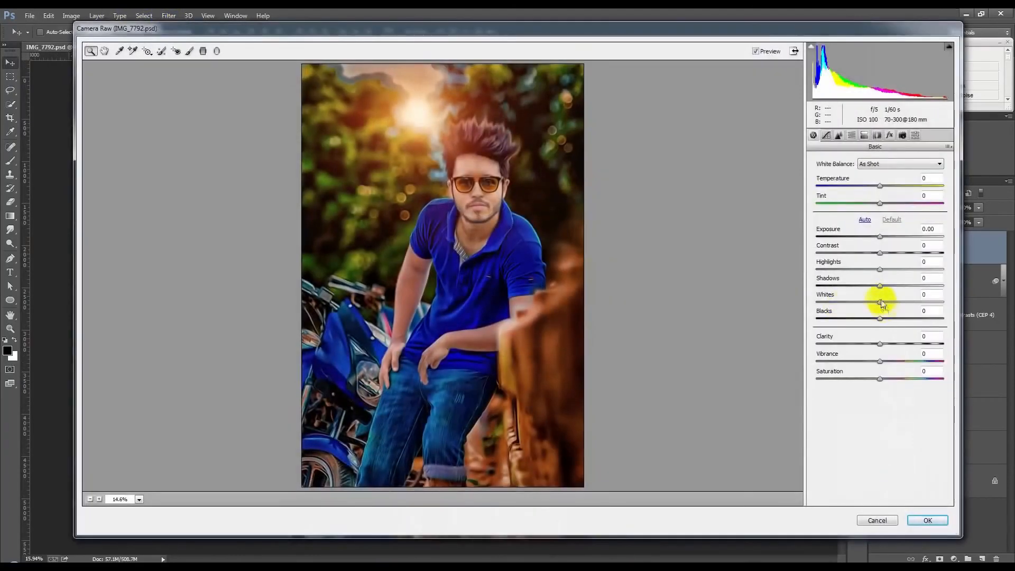
pyautogui.moveTo(880, 302); pyautogui.dragTo(914, 301)
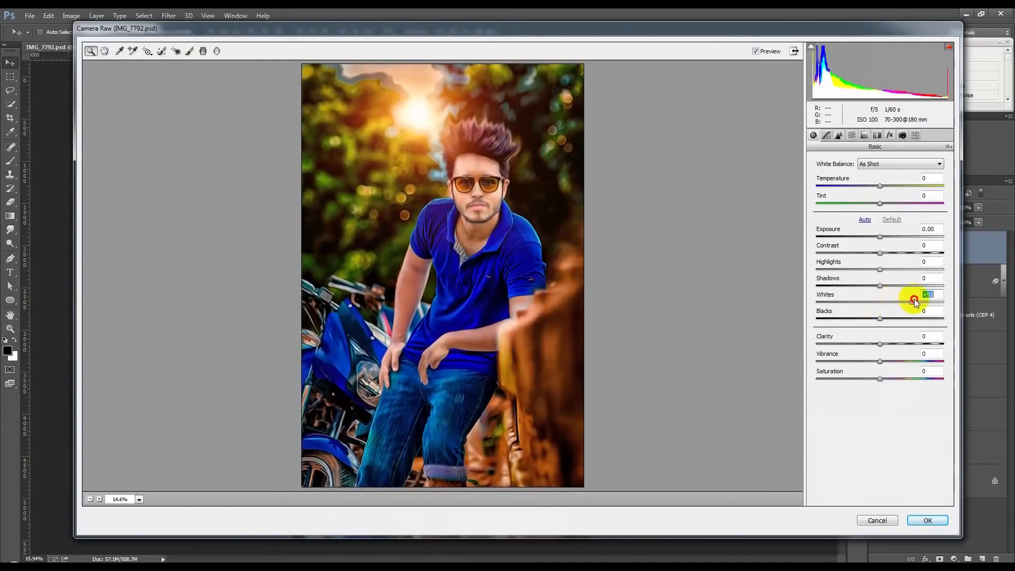
pyautogui.moveTo(880, 344); pyautogui.dragTo(901, 344)
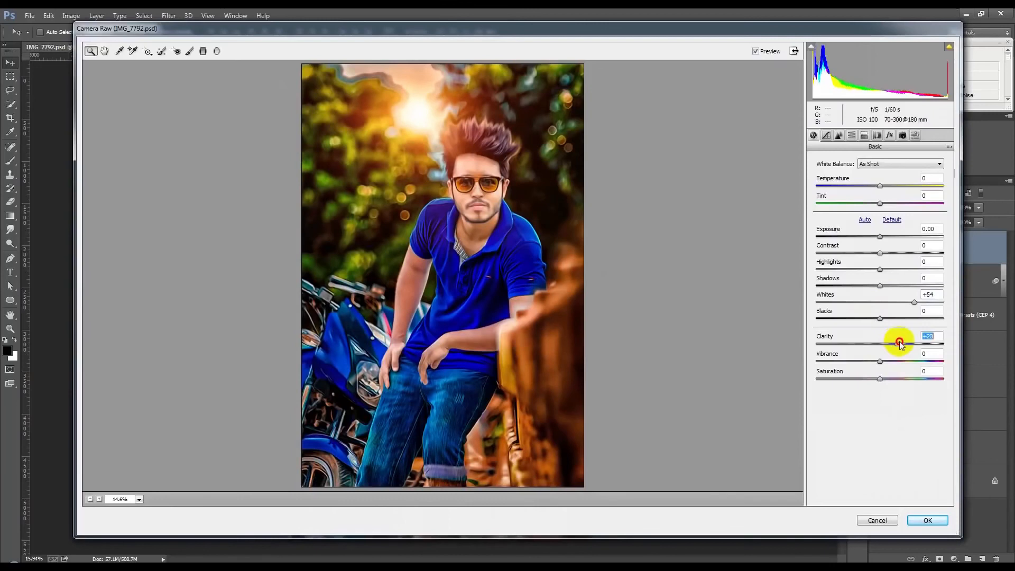
pyautogui.moveTo(880, 361)
pyautogui.mouseDown()
pyautogui.moveTo(907, 360)
pyautogui.moveTo(872, 361)
pyautogui.mouseUp()
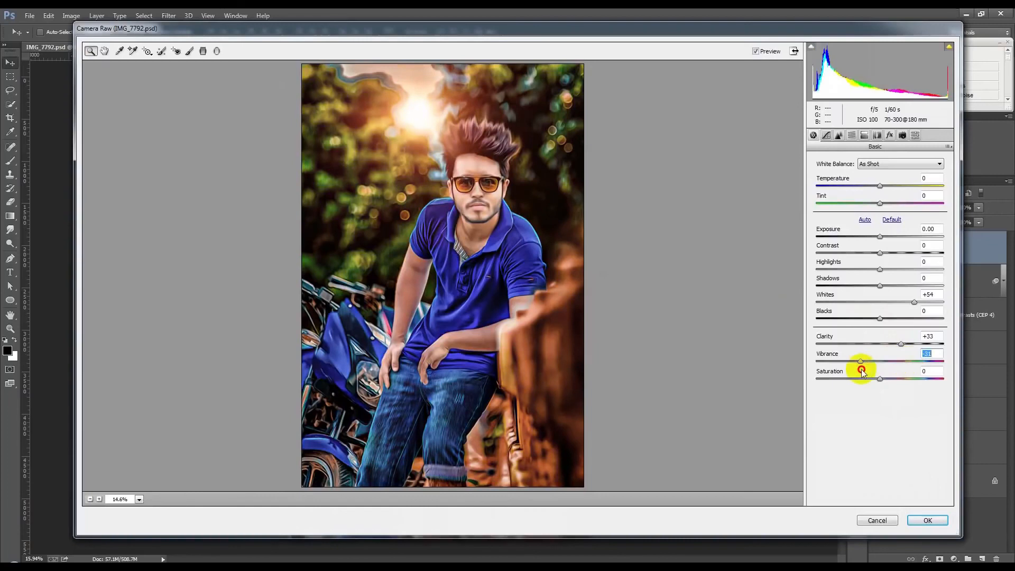
pyautogui.click(914, 362)
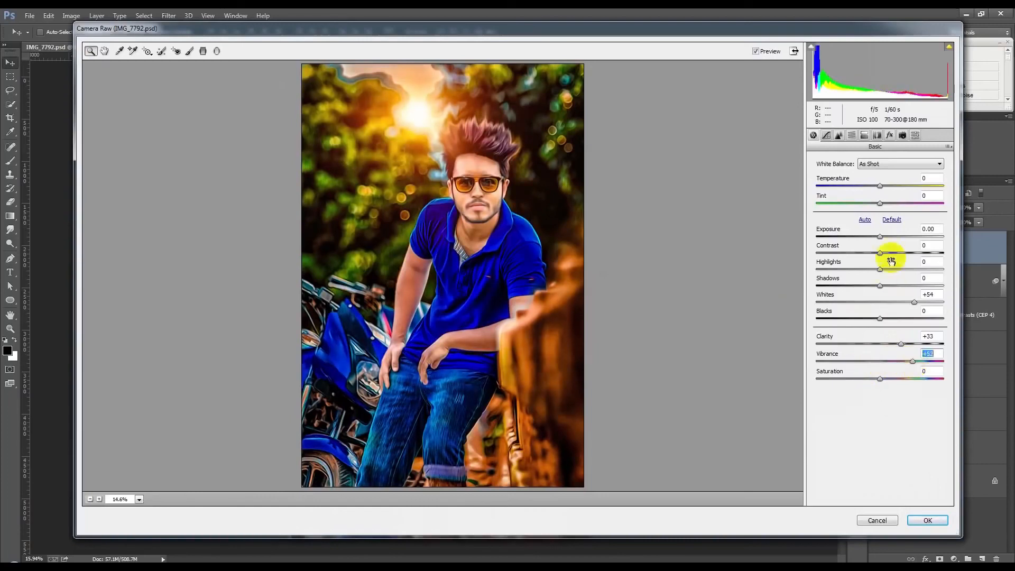
# Add a slight dark post-crop vignette with an amount of about -8 and apply the Camera Raw Filter.
pyautogui.moveTo(898, 271); pyautogui.dragTo(876, 278)
pyautogui.click(890, 135)
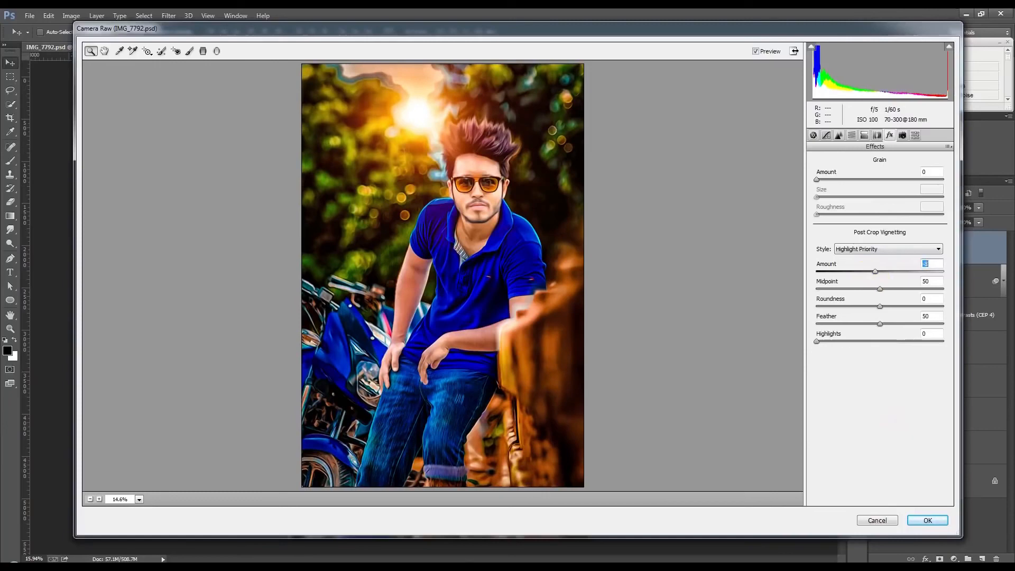
pyautogui.click(928, 521)
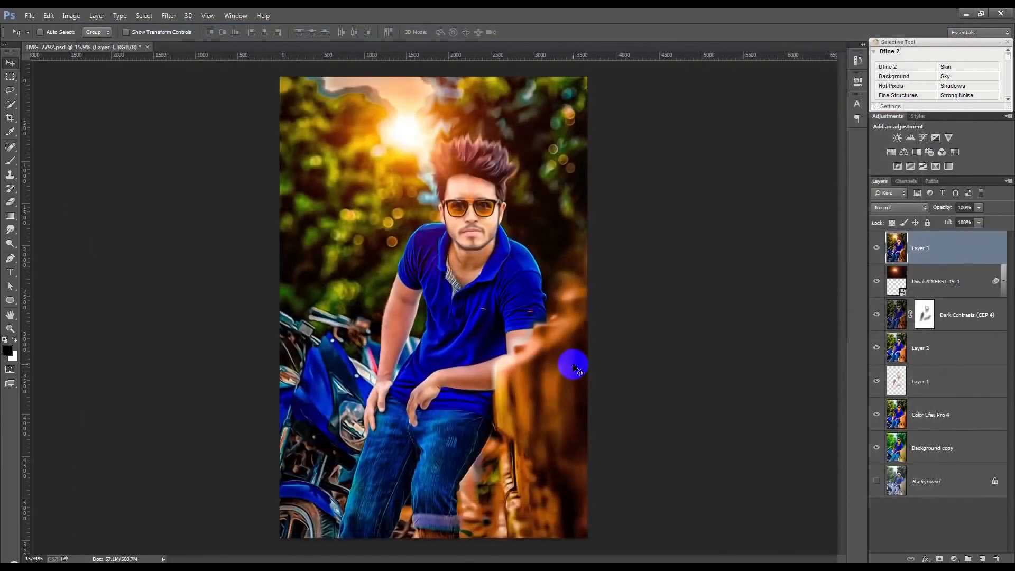